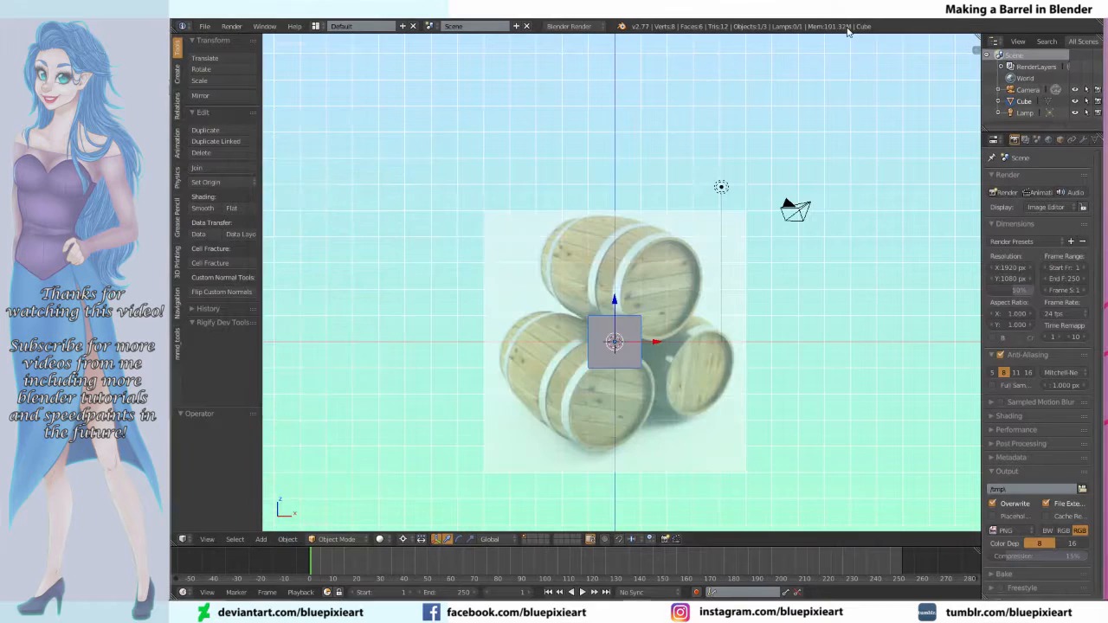
Step: Set the barrels.jpg background image's opacity to 1.000 and its offset to X 7.30, Y 0.70
key(n)
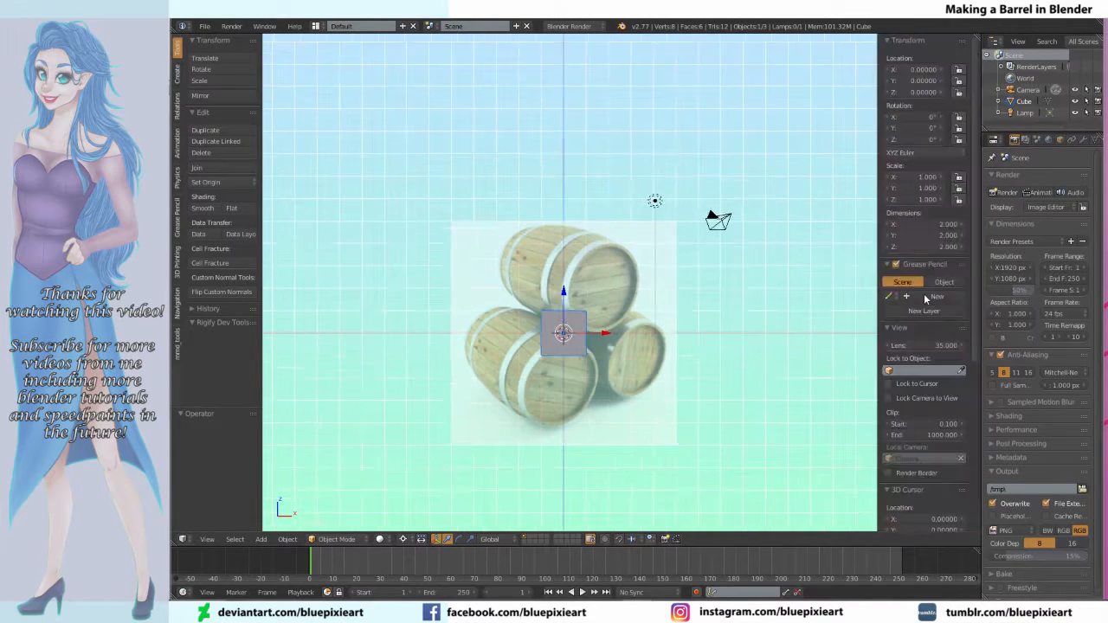
scroll(921, 306, down, 5)
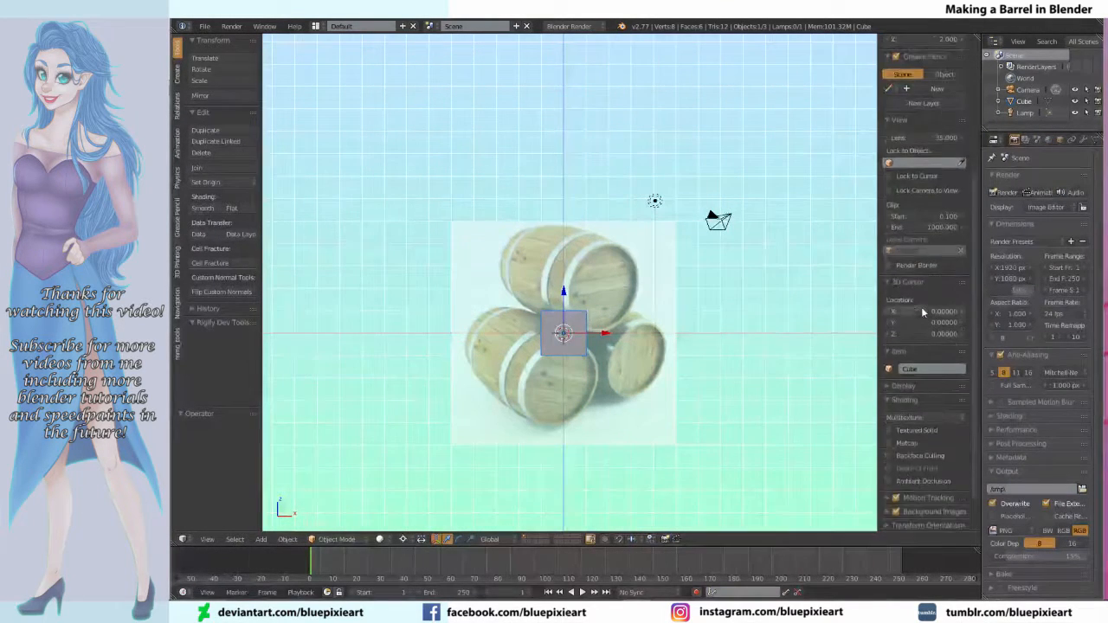
click(897, 465)
scroll(915, 416, down, 6)
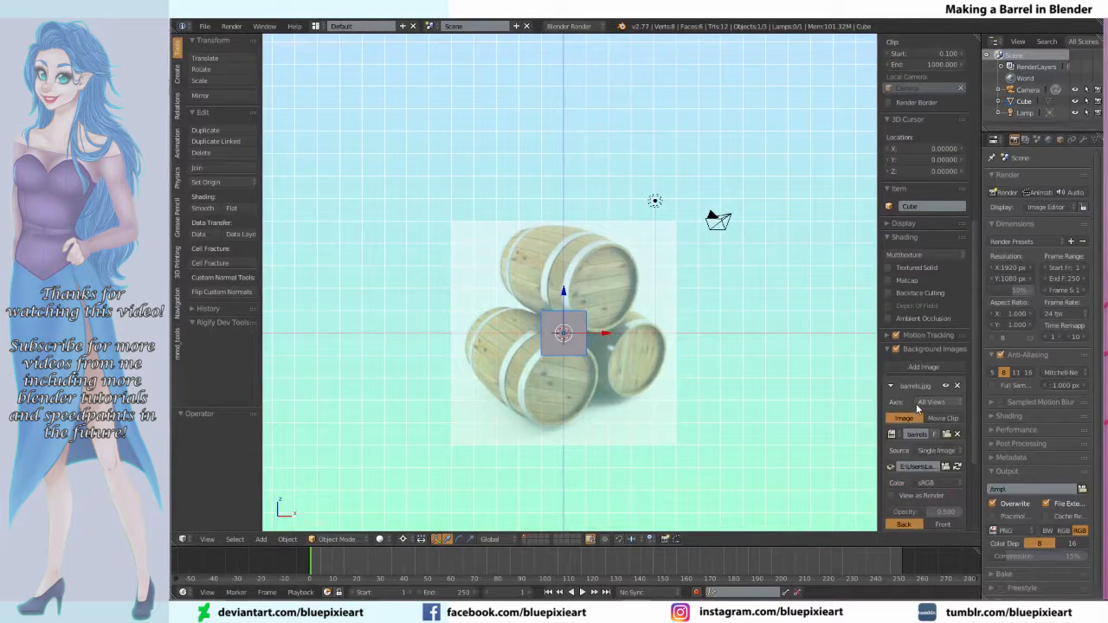
drag(921, 421, 960, 419)
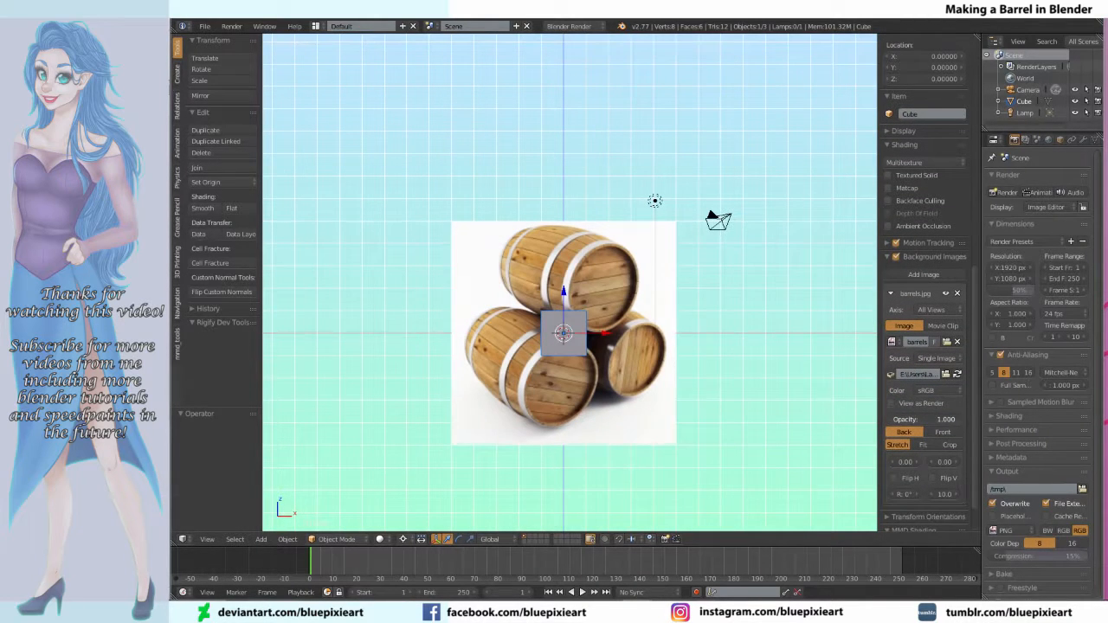
drag(900, 461, 944, 465)
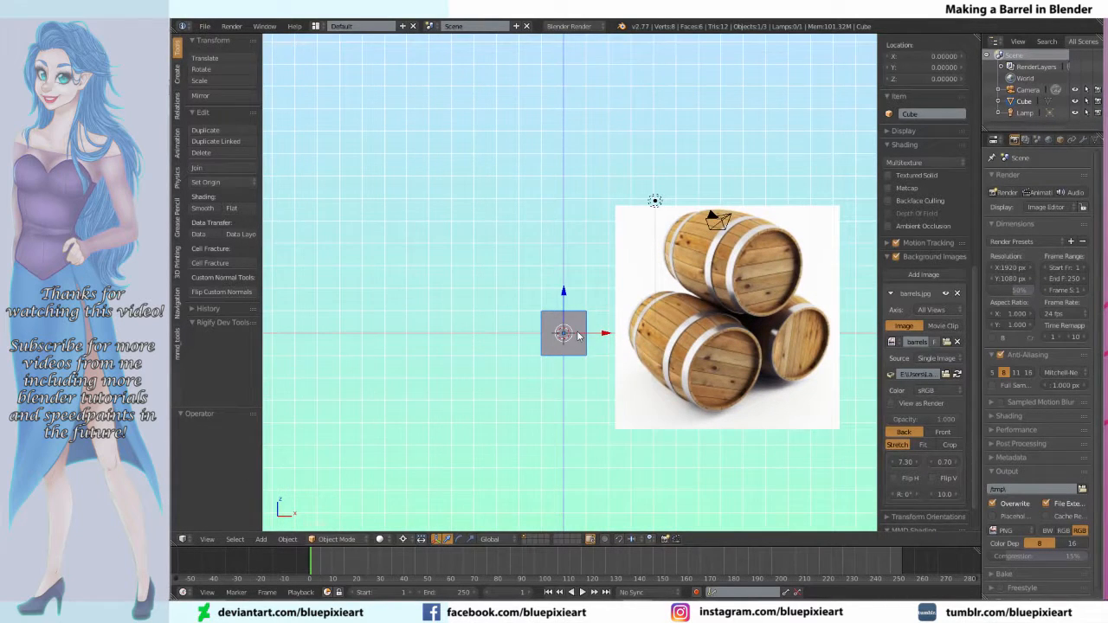
Step: Delete the default cube from the scene
shift+middle_drag(579, 340, 557, 360)
key(x)
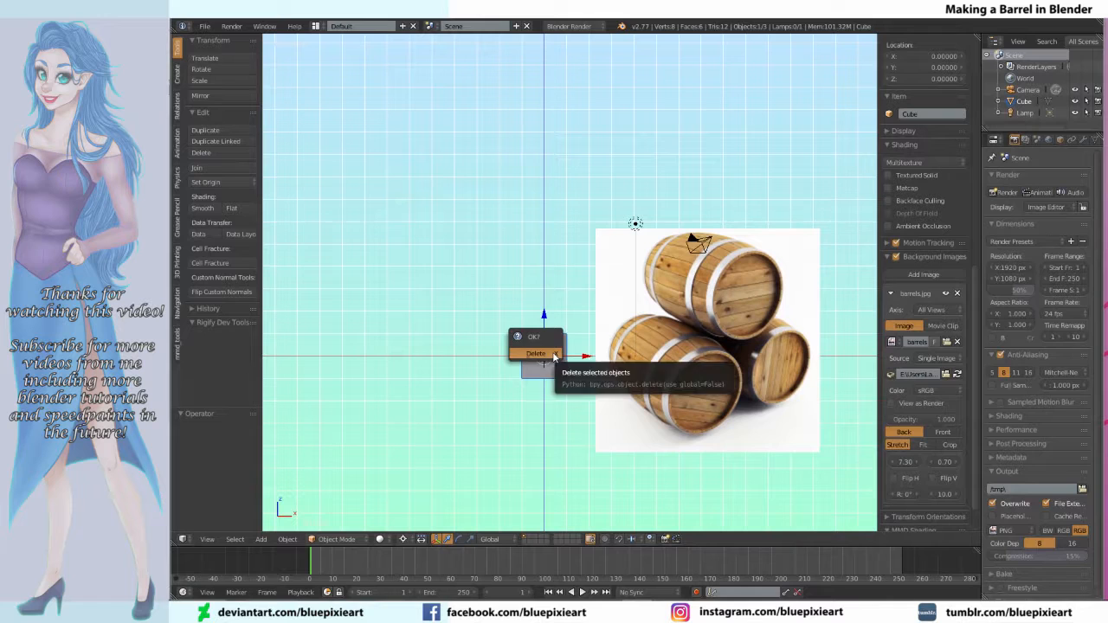
click(554, 354)
Step: Add a cylinder mesh at the scene origin and enter Edit Mode on it
key(shift+a)
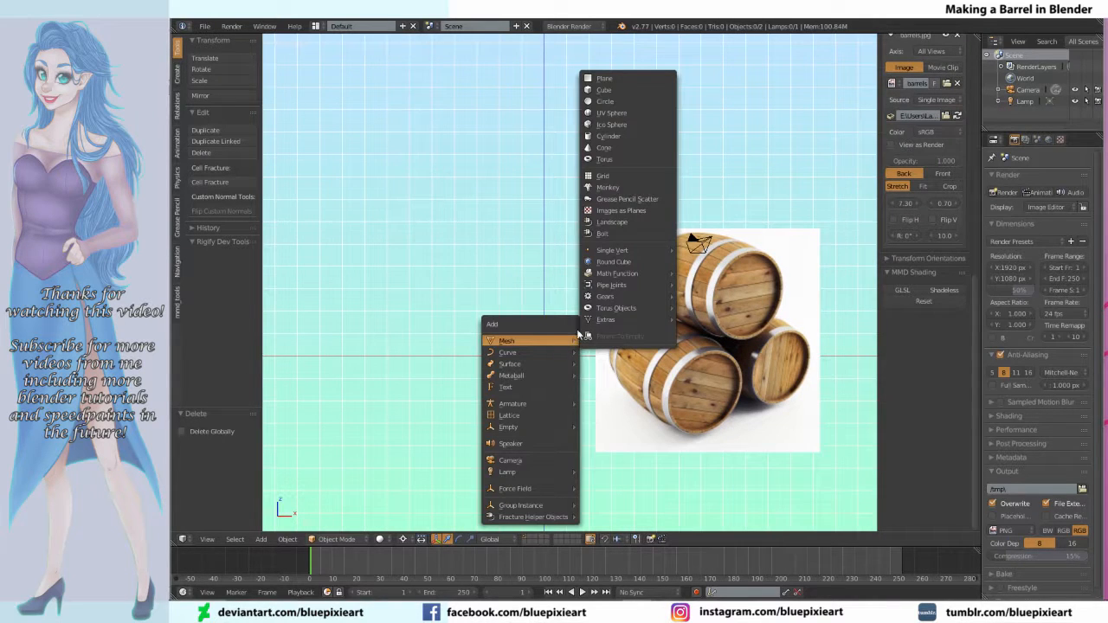
click(610, 136)
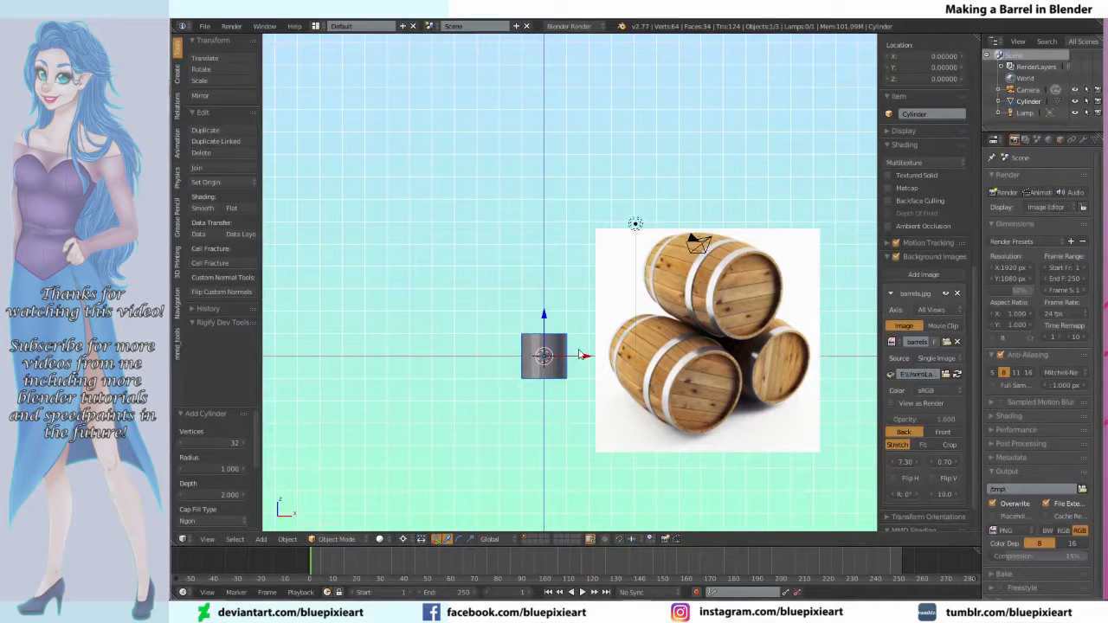
key(Tab)
scroll(578, 349, up, 2)
shift+middle_drag(578, 349, 468, 317)
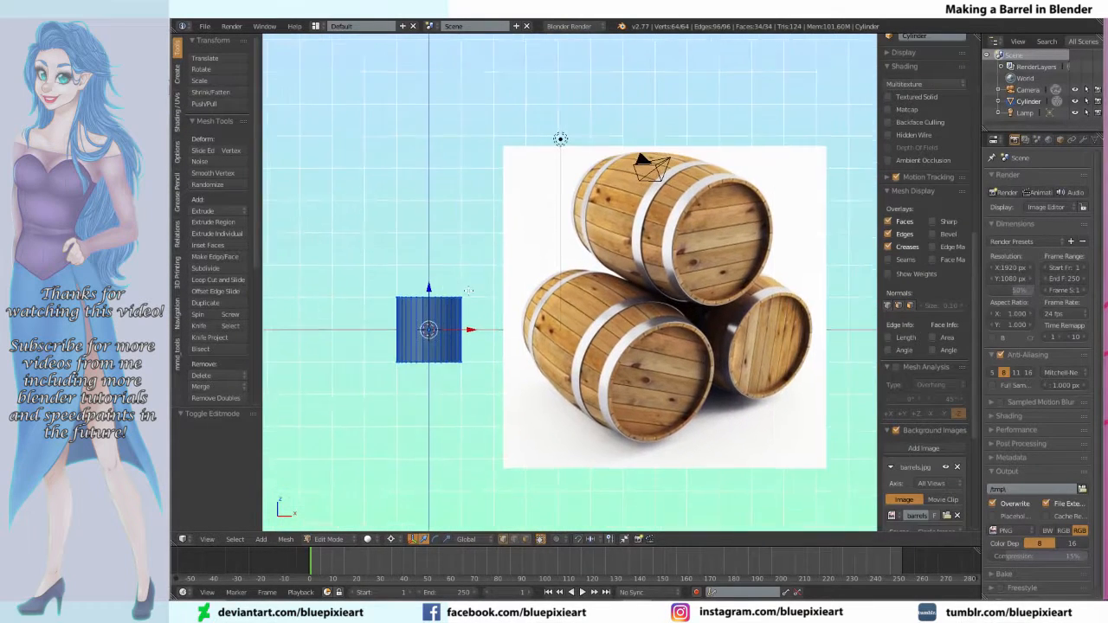
Step: Move the cylinder's mesh up 1 unit along Z and scale it about 2.99 times from the origin
key(g)
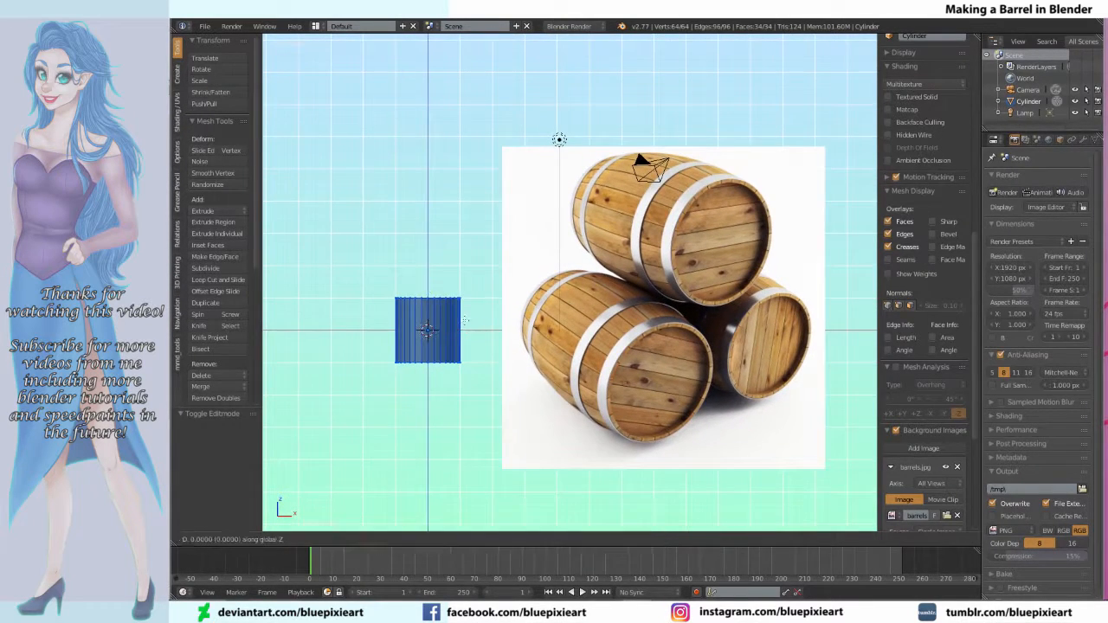
key(z)
click(465, 295)
shift+middle_drag(426, 300, 467, 318)
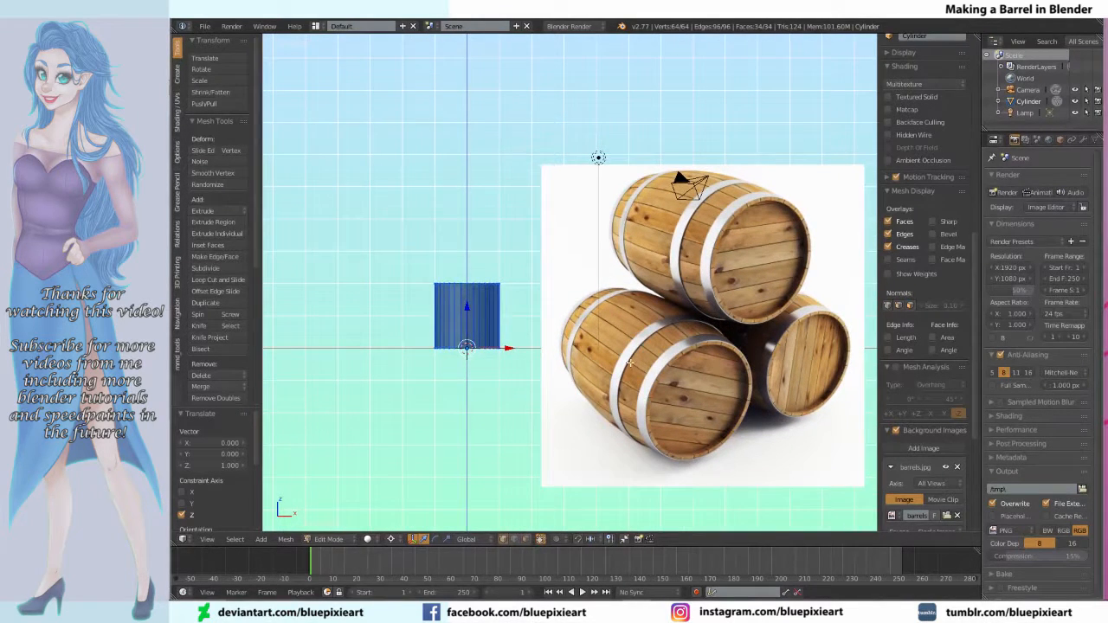
key(s)
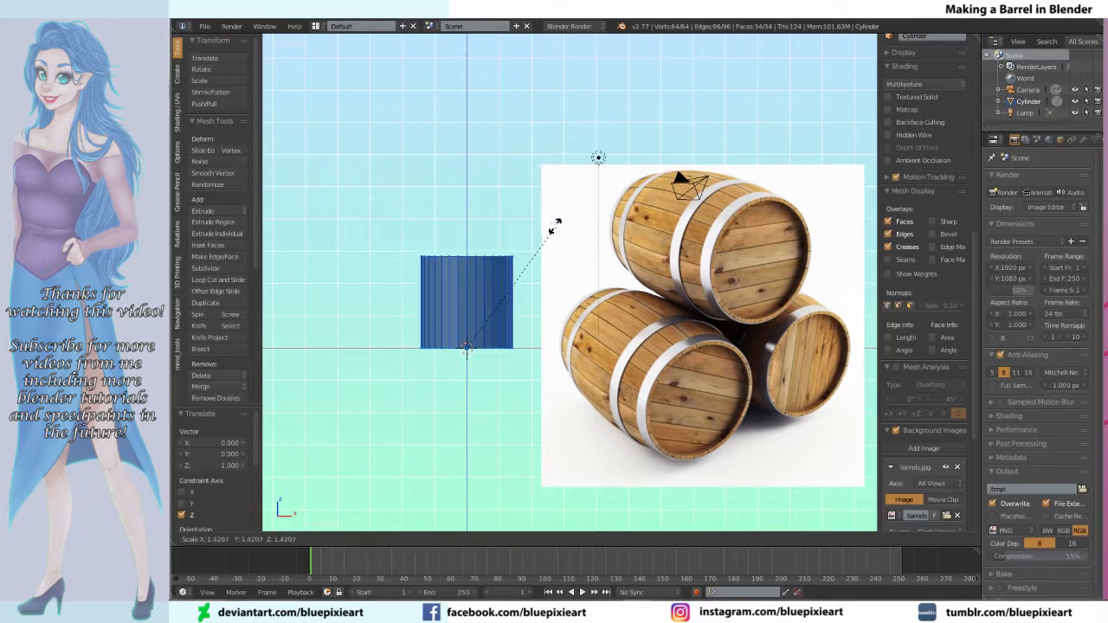
click(649, 94)
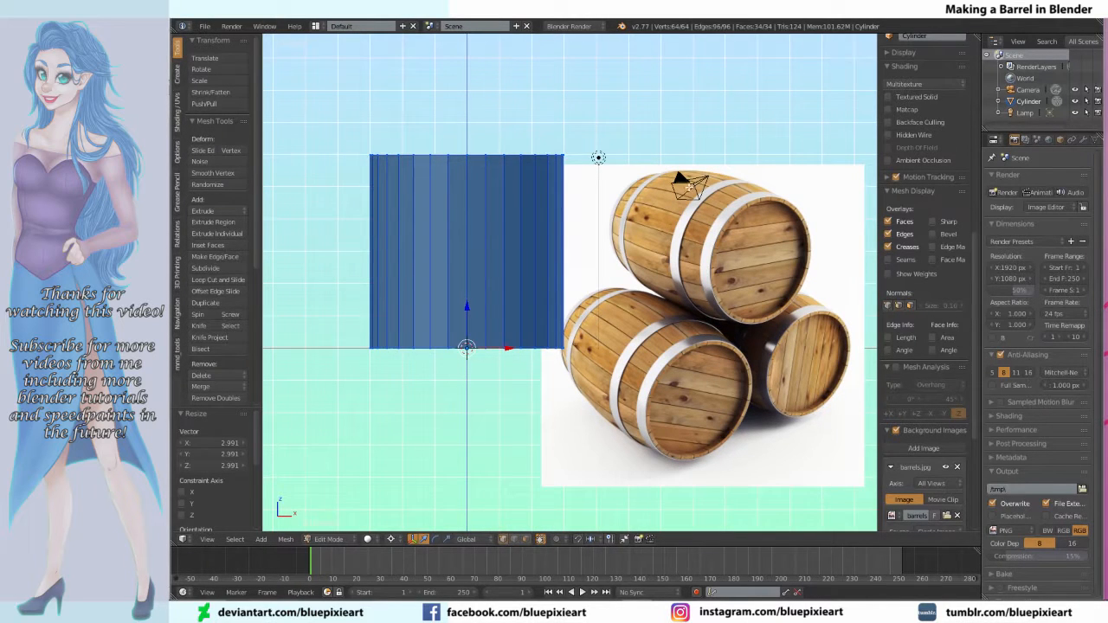
Step: Leave Edit Mode and delete the cylinder object
key(Tab)
key(x)
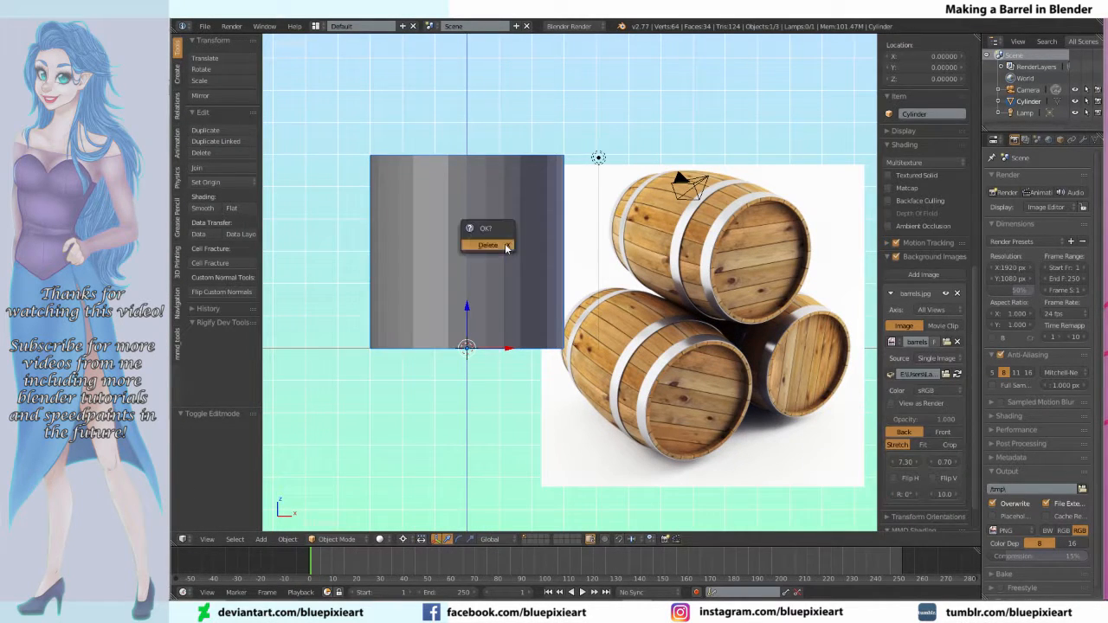
click(506, 246)
Step: Add a new cylinder mesh at the origin with 16 vertices
key(shift+a)
mouse_move(440, 284)
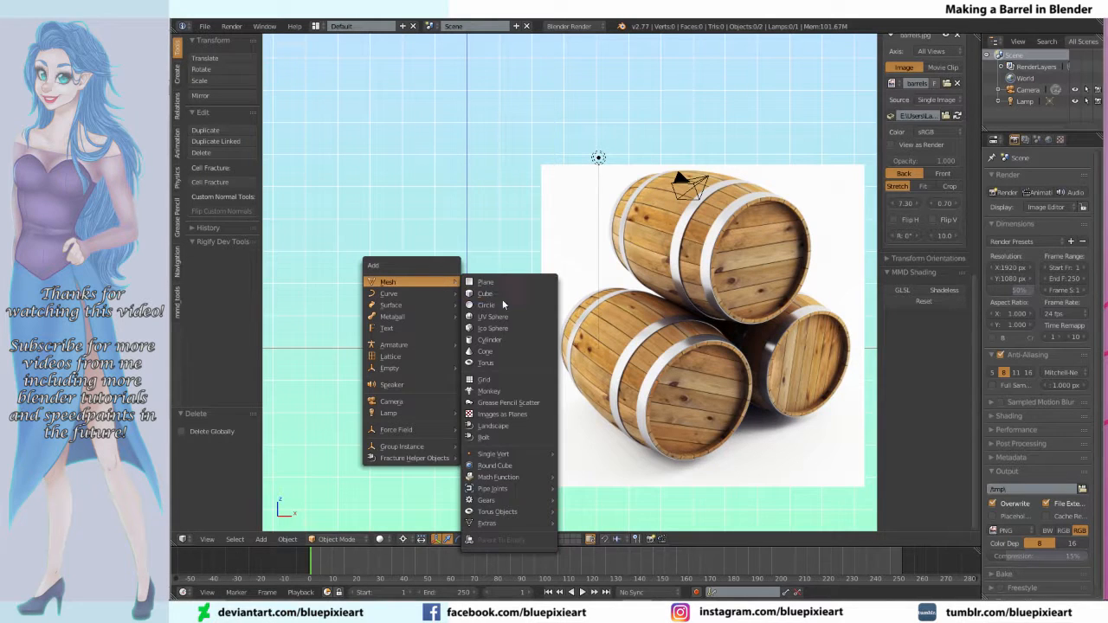
click(506, 340)
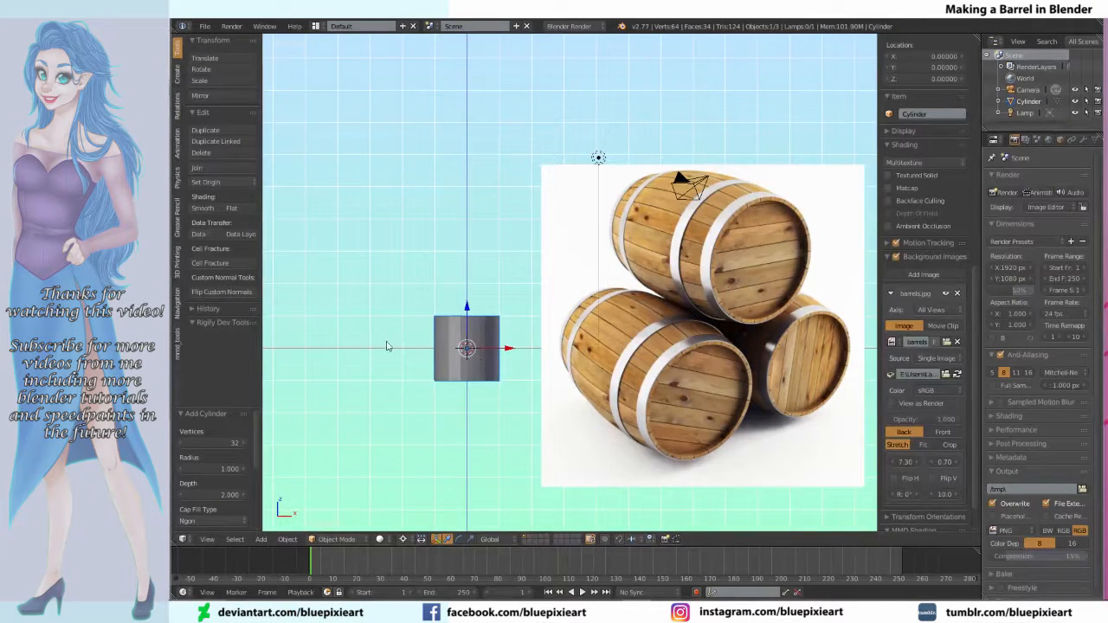
drag(233, 406, 247, 292)
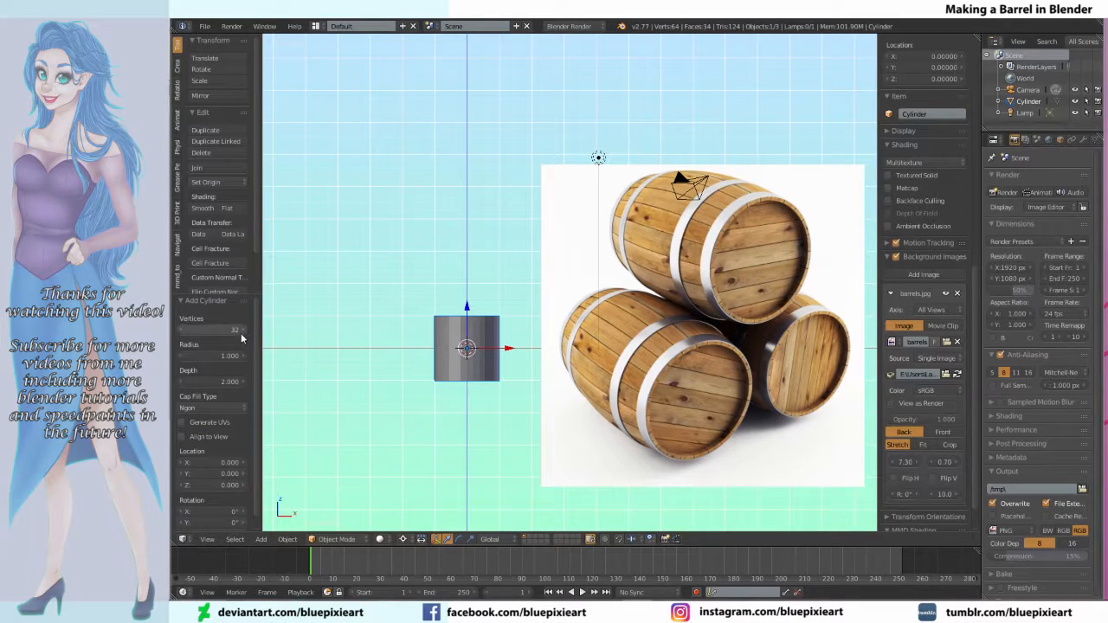
click(225, 330)
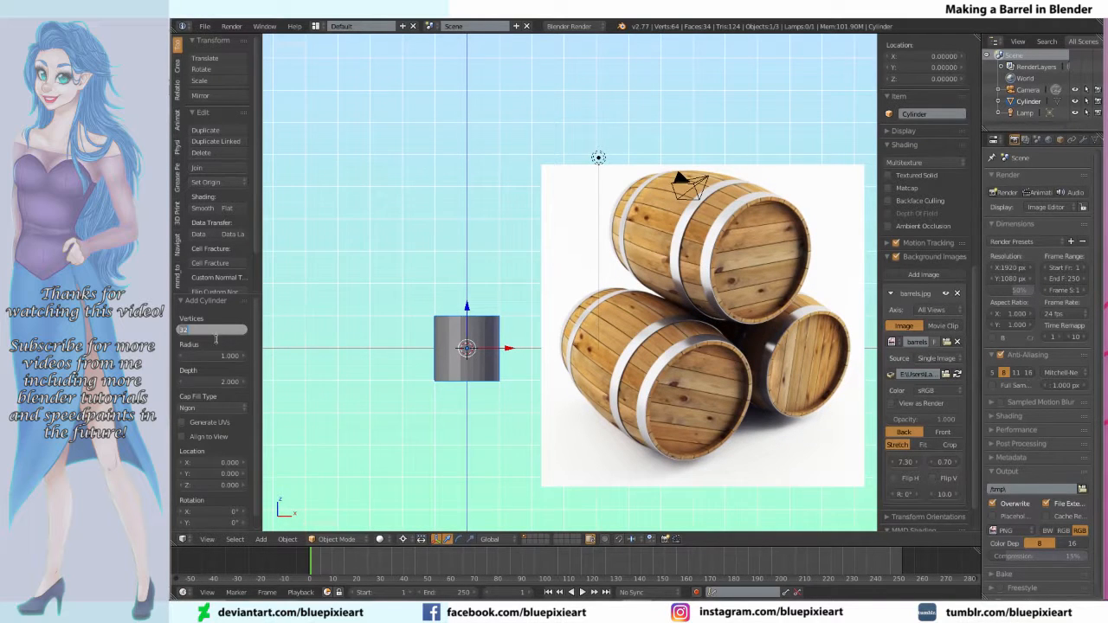
text(16)
key(Return)
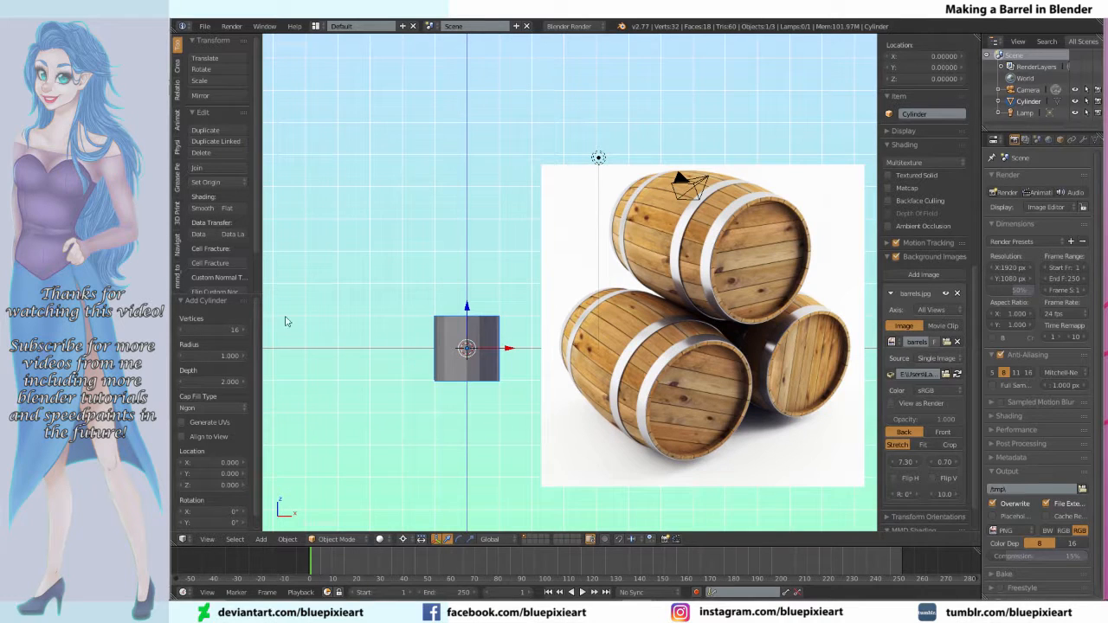
Step: Move the 16-sided cylinder's mesh up 1 unit along Z and scale it about 3 times from the origin
key(Tab)
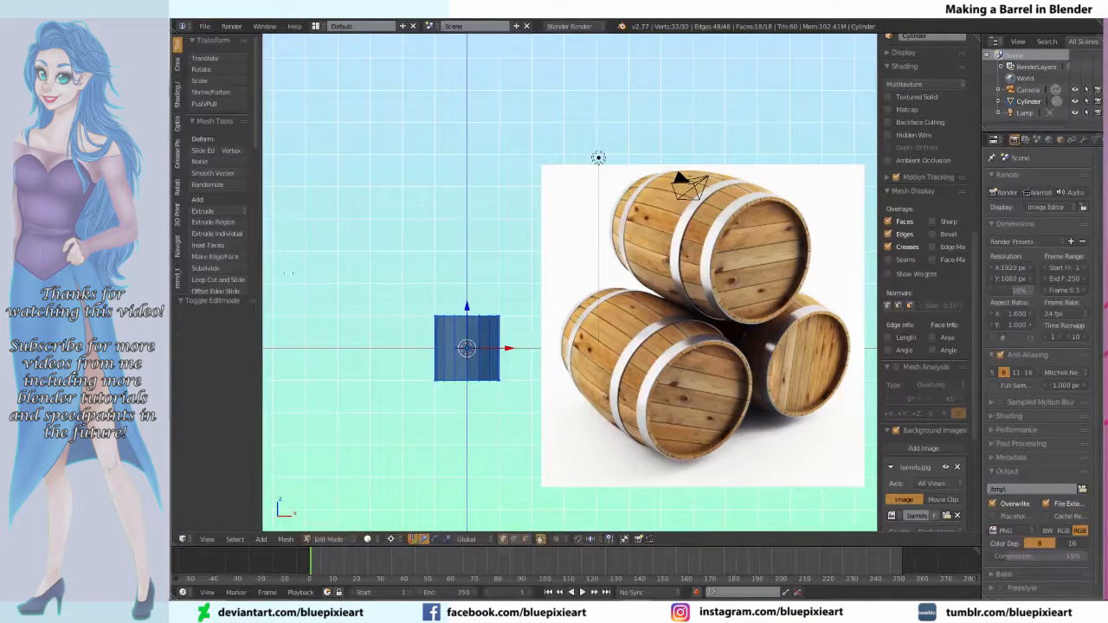
key(g)
key(z)
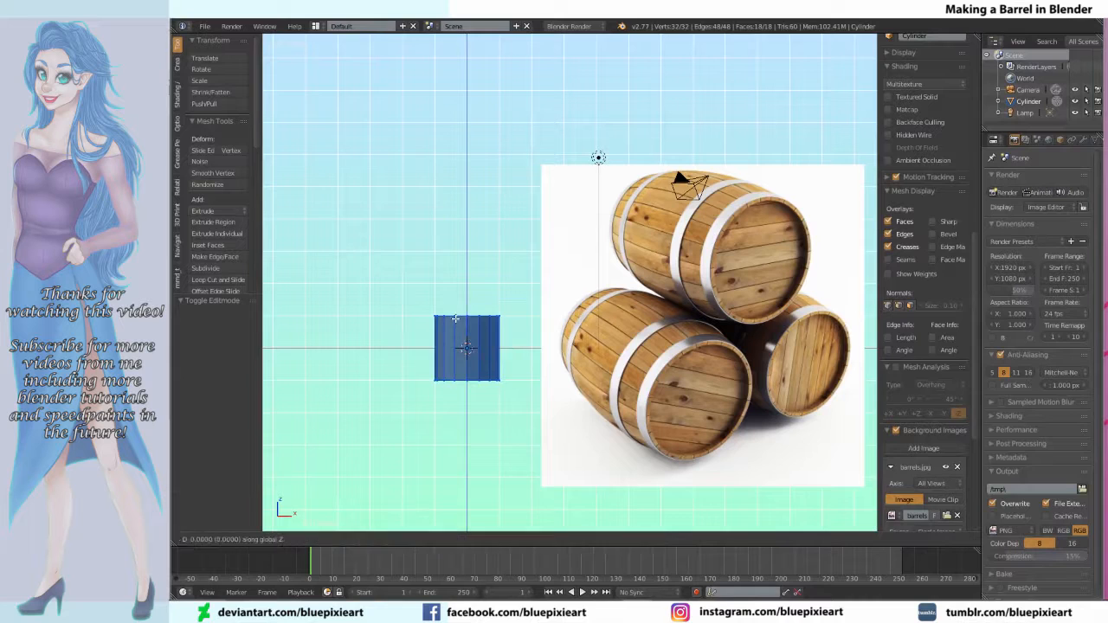
ctrl+click(453, 292)
key(s)
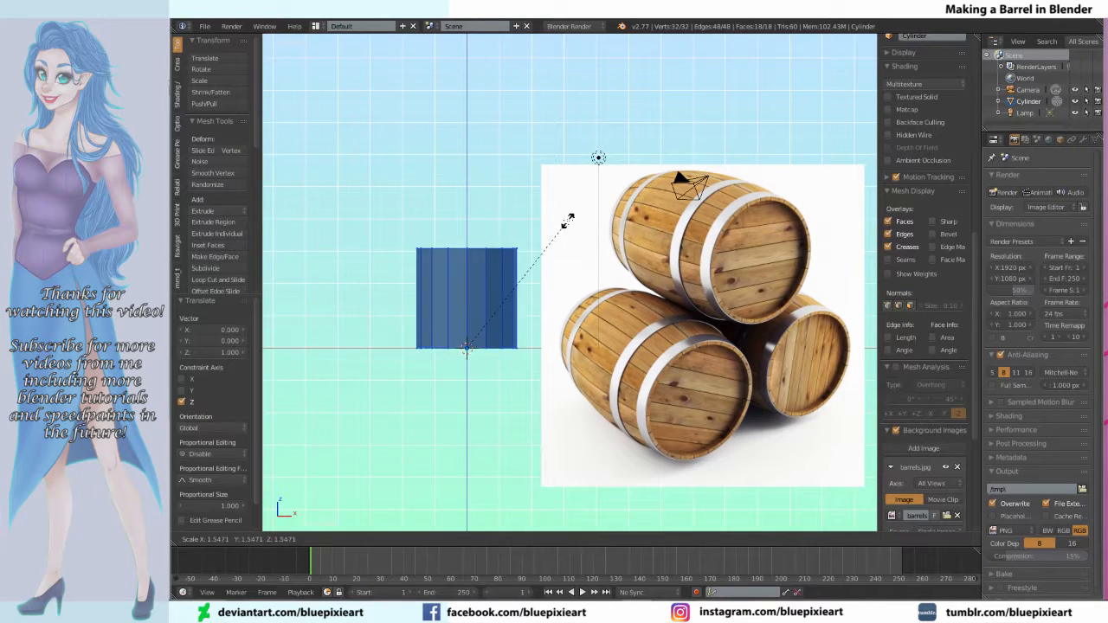
click(658, 106)
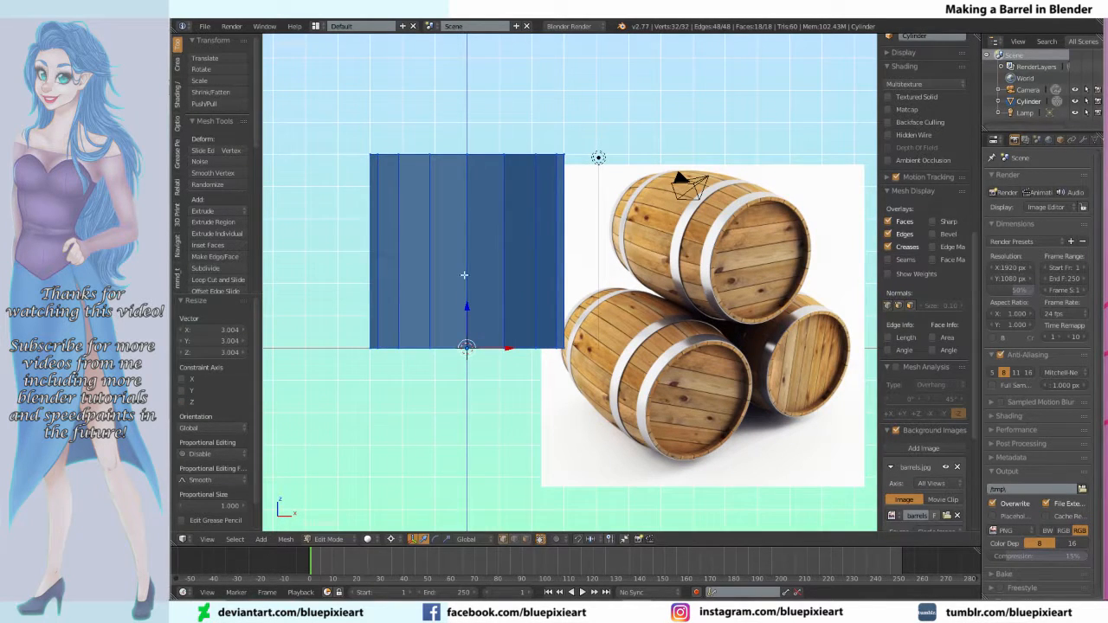
shift+middle_drag(464, 274, 480, 309)
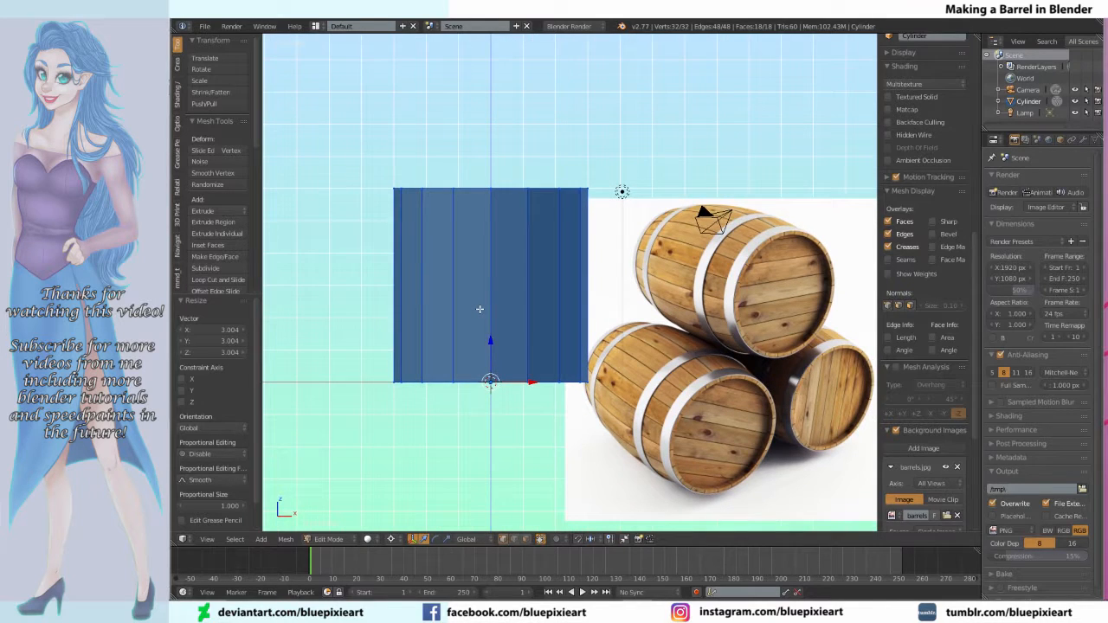
Step: Add one horizontal loop cut around the cylinder at mid-height, with an edge slide factor of 0
key(Tab)
middle_drag(554, 198, 566, 218)
key(KP_1)
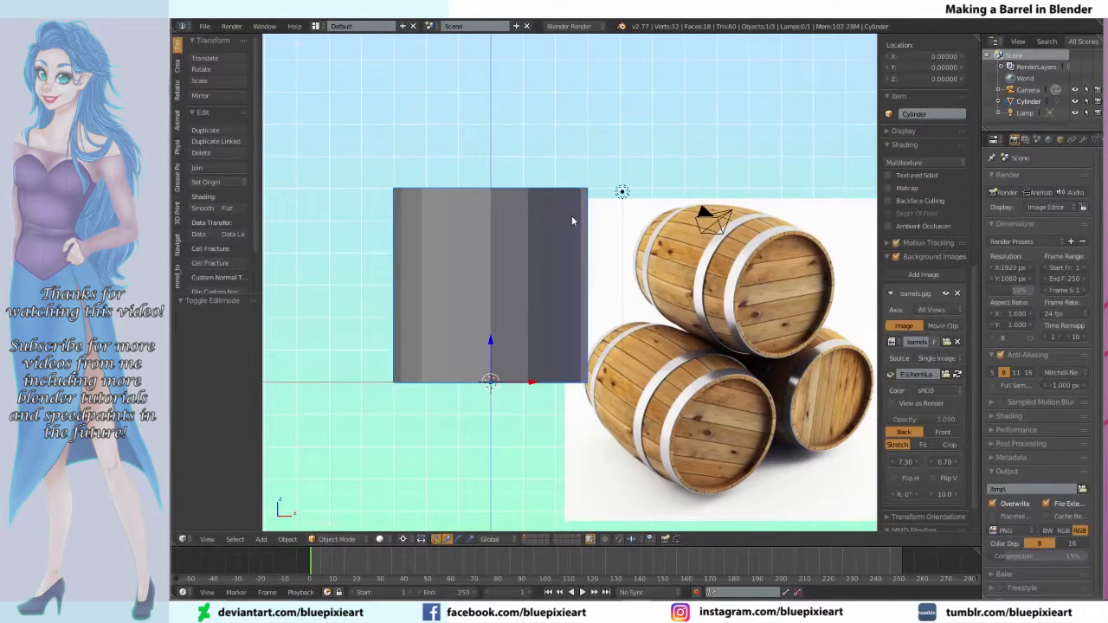
key(Tab)
key(ctrl+r)
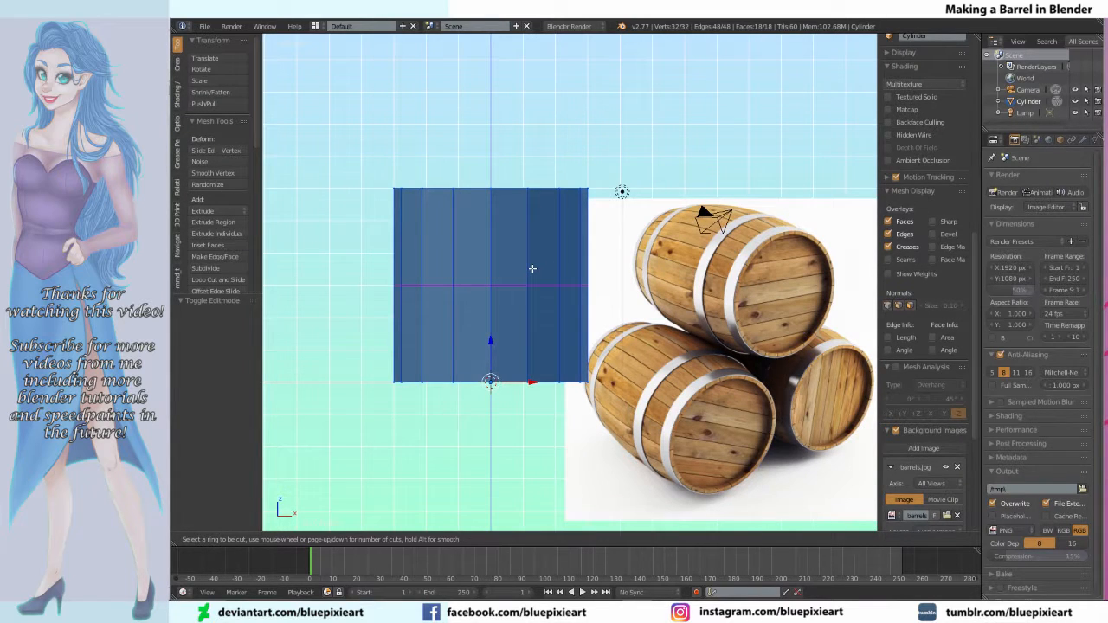
click(532, 268)
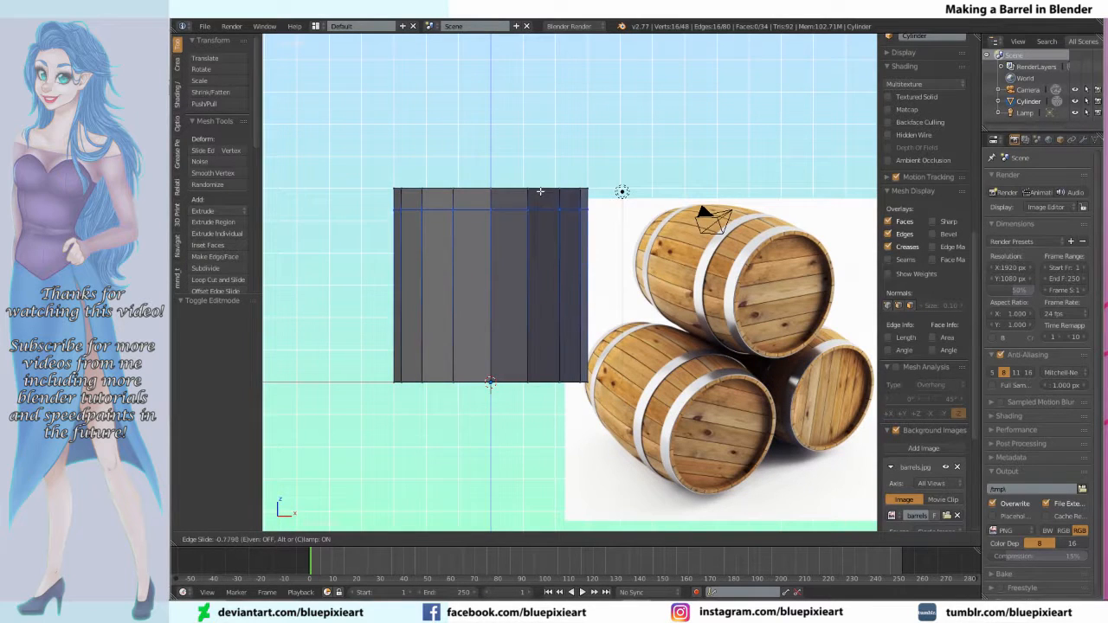
click(548, 259)
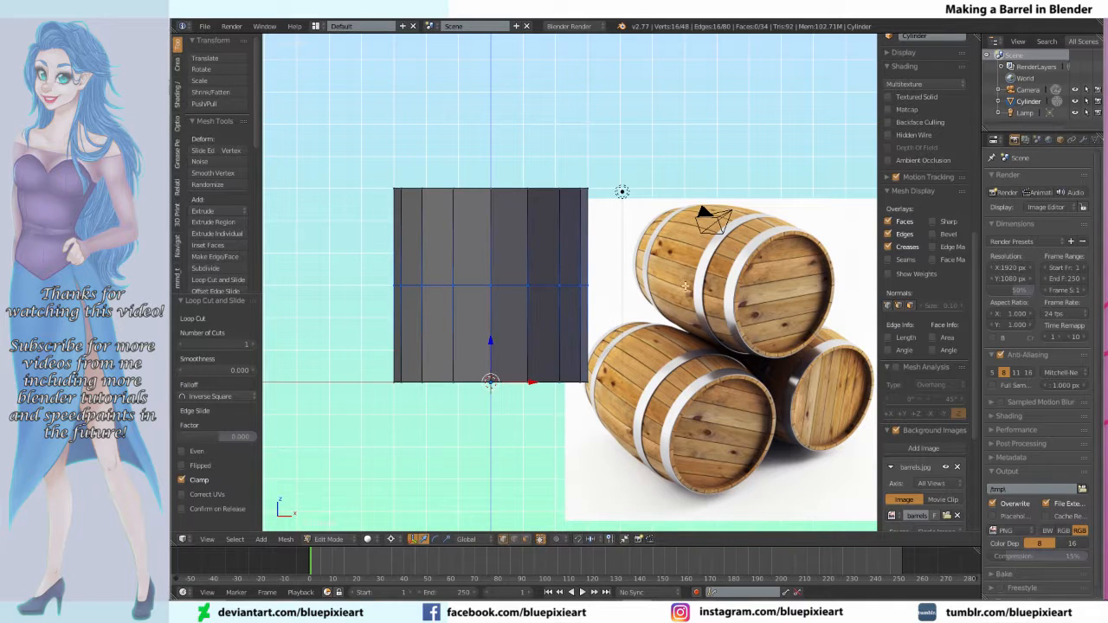
Step: Set the pivot to Median Point and scale the middle edge loop outward by about 1.09
key(s)
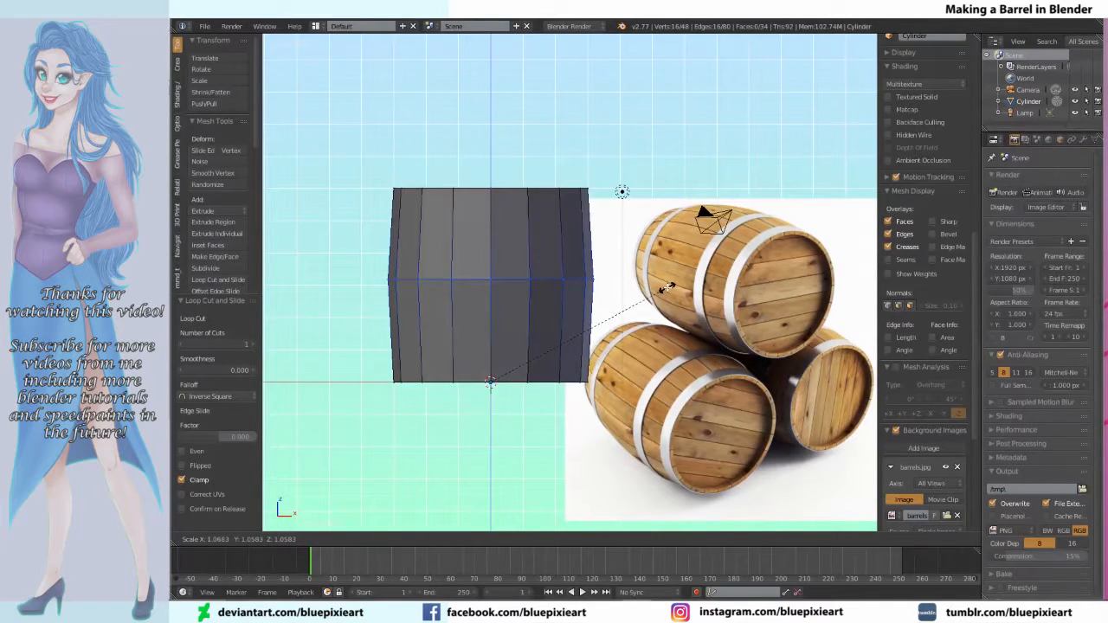
key(Escape)
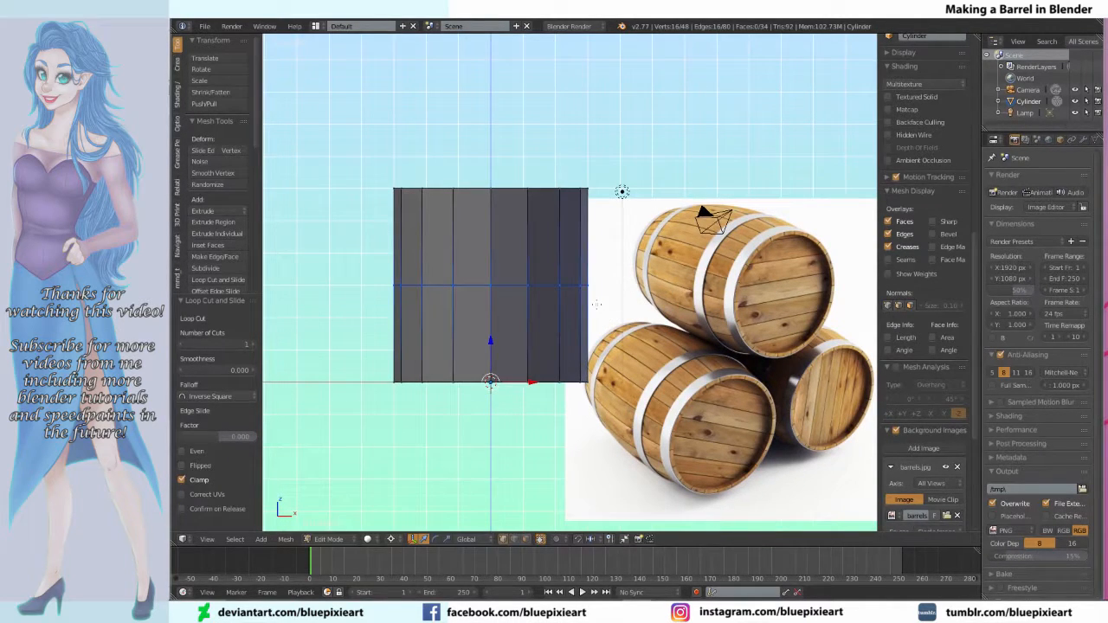
key(ctrl+comma)
key(s)
click(607, 290)
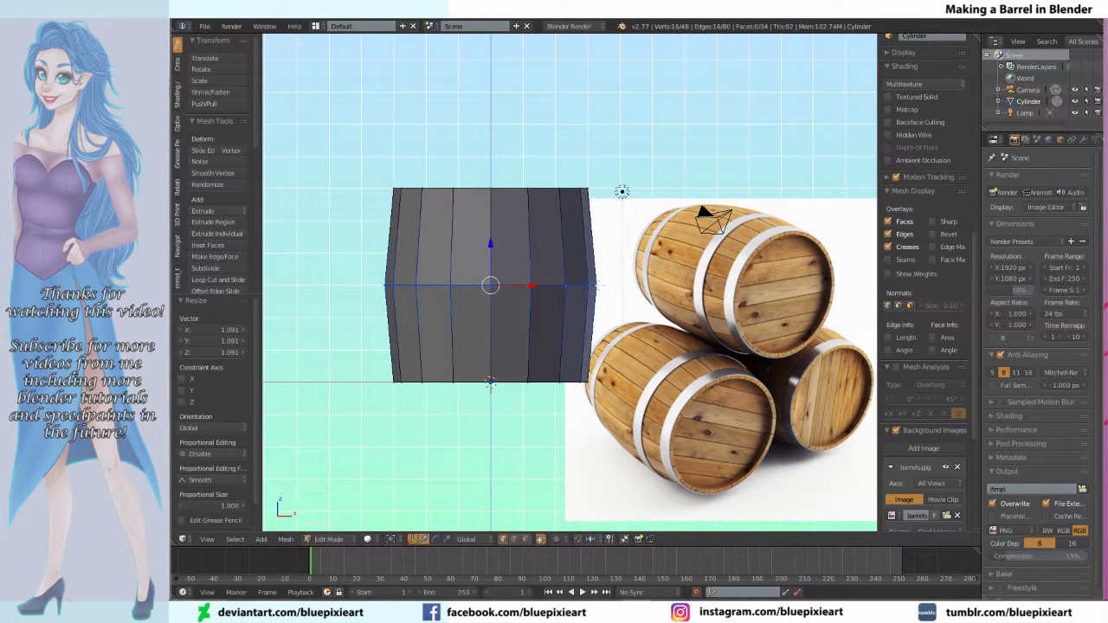
Step: Add centred horizontal loop cuts in the upper and lower halves of the cylinder
key(ctrl+r)
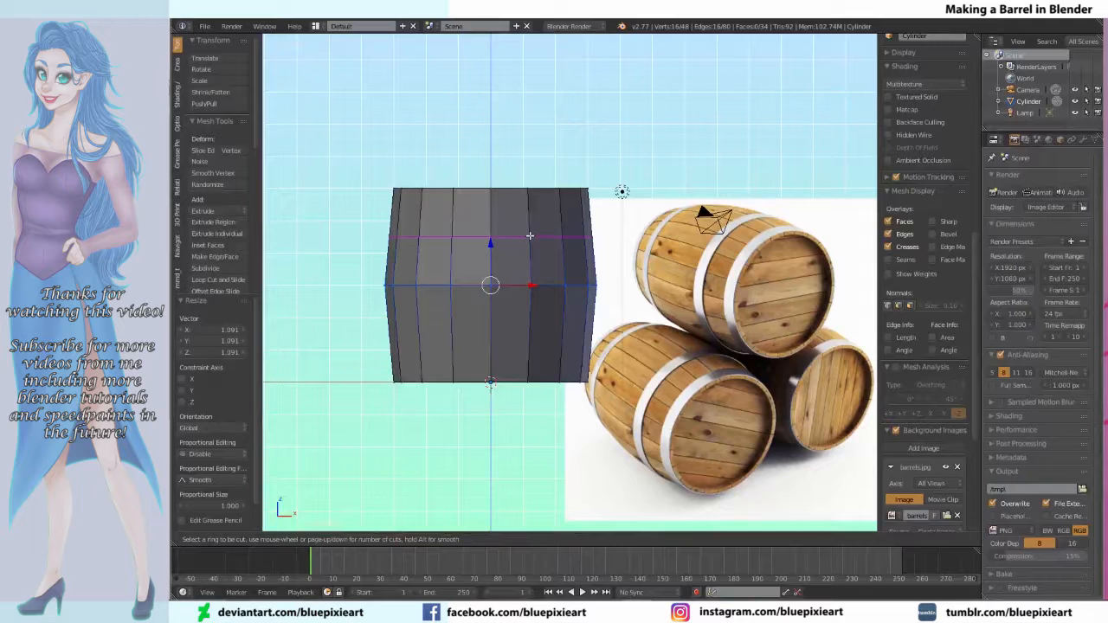
click(502, 301)
click(497, 340)
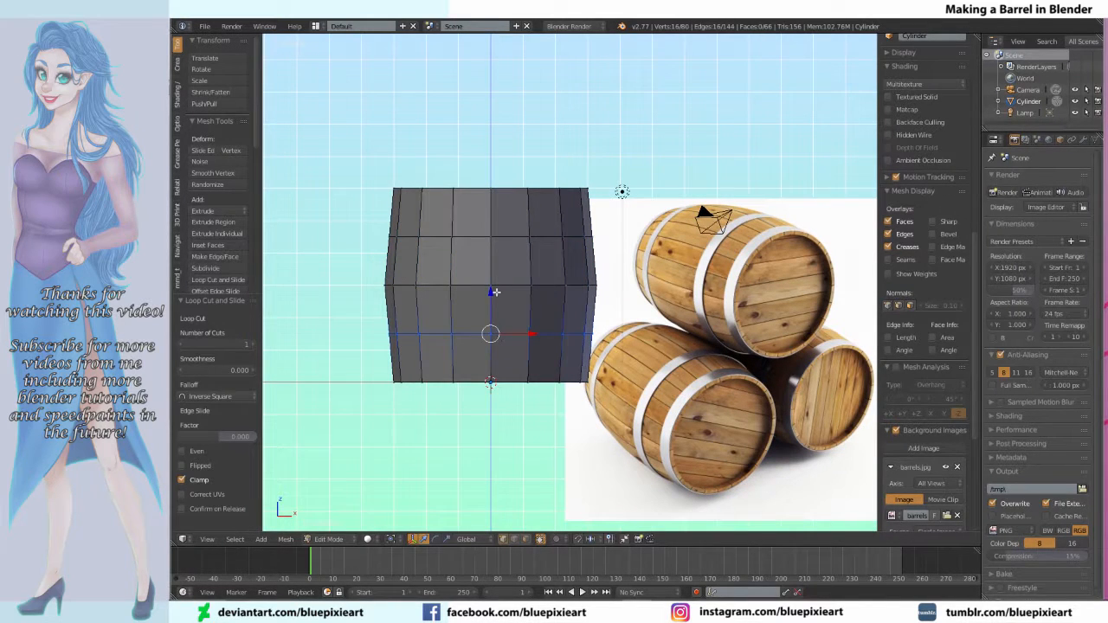
Step: Scale the upper and lower inner edge loops outward by 1.045 and the middle edge loop outward by 1.029
alt+shift+right_click(509, 236)
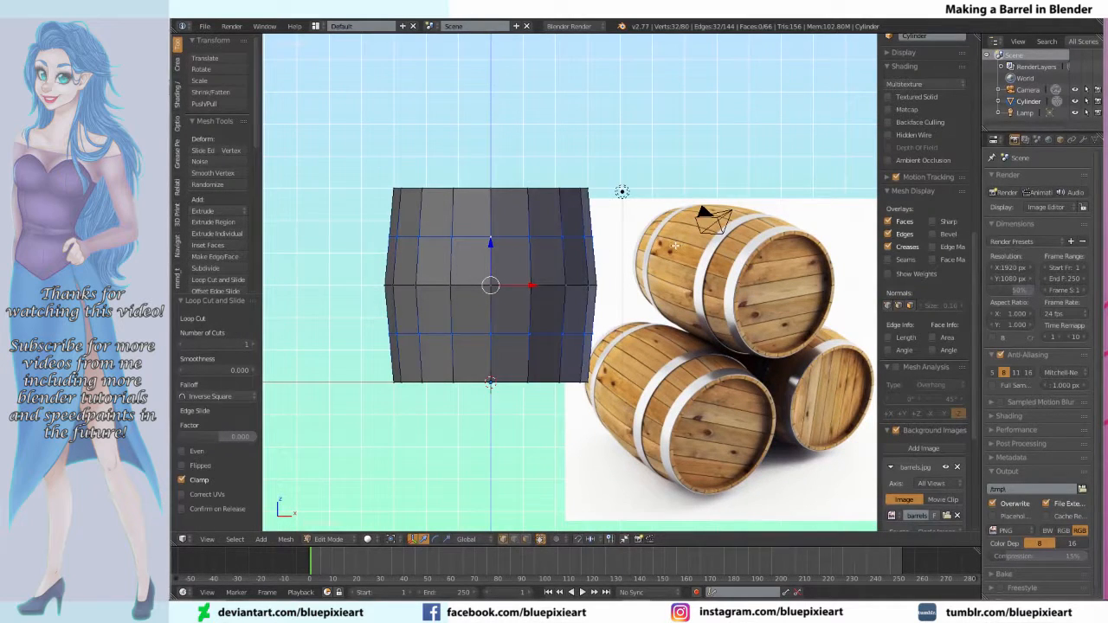
key(s)
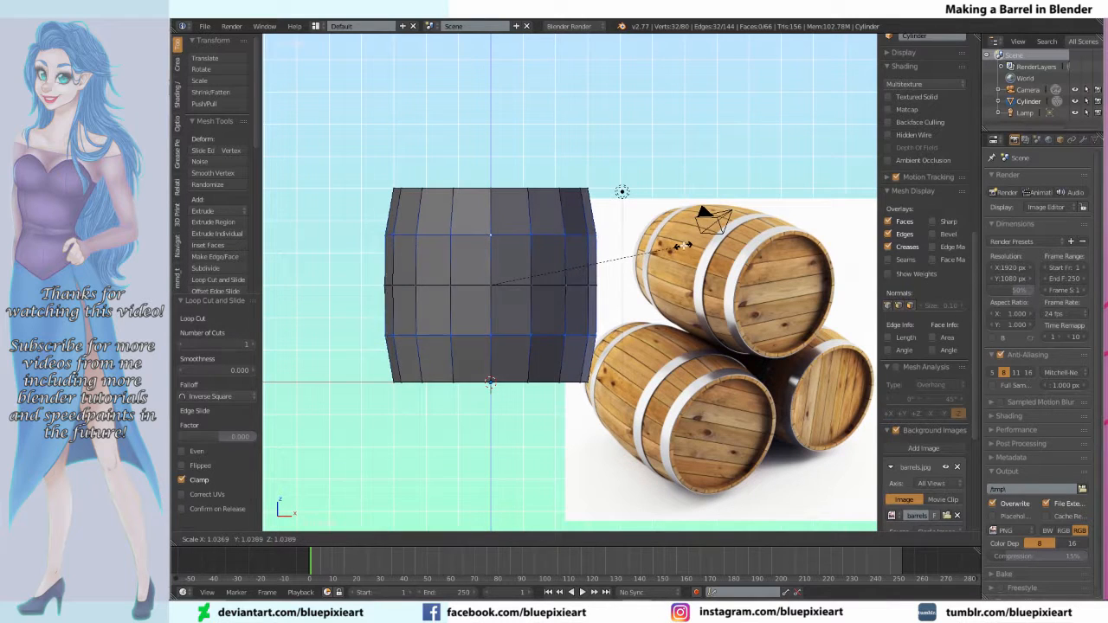
click(684, 245)
alt+right_click(514, 283)
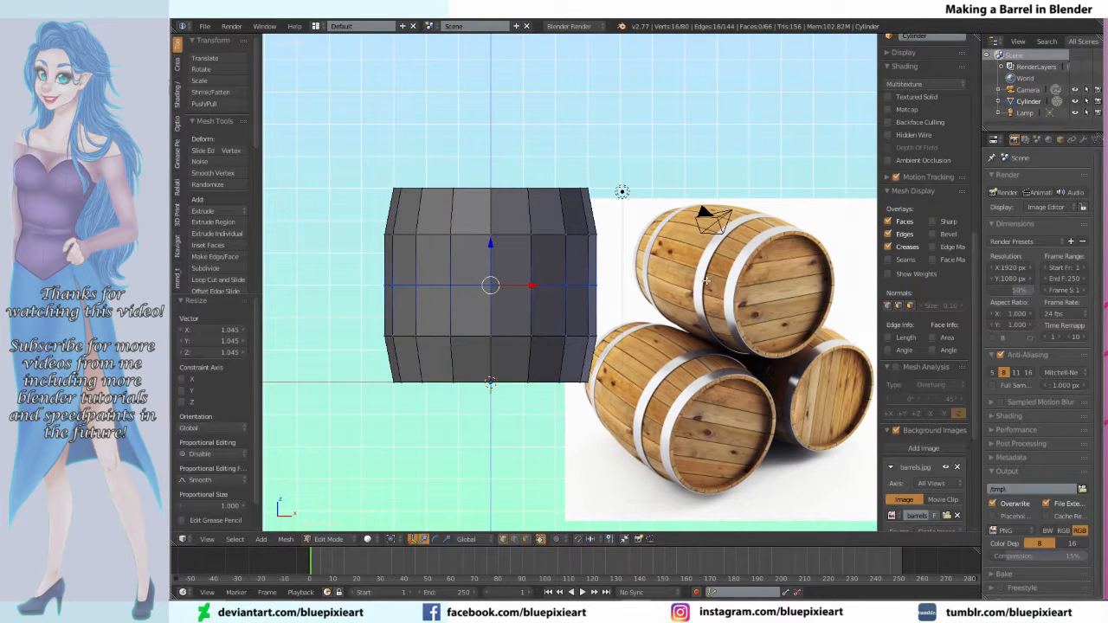
key(s)
click(712, 280)
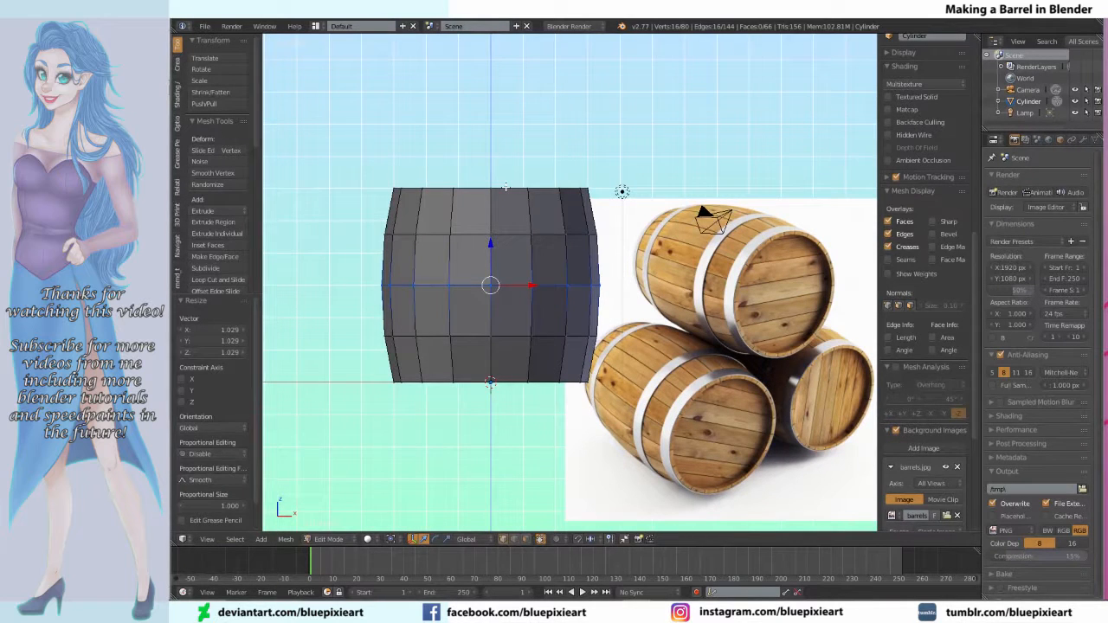
Step: Select the whole mesh and, with the pivot set to the 3D cursor, stretch it along Z by 1.318
key(a)
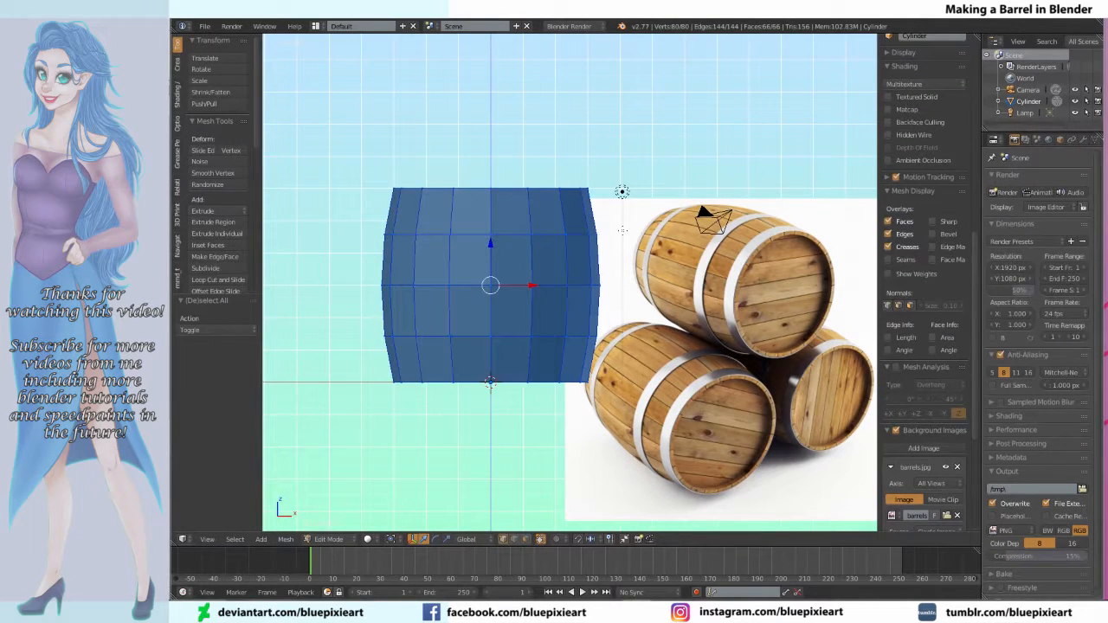
key(s)
key(z)
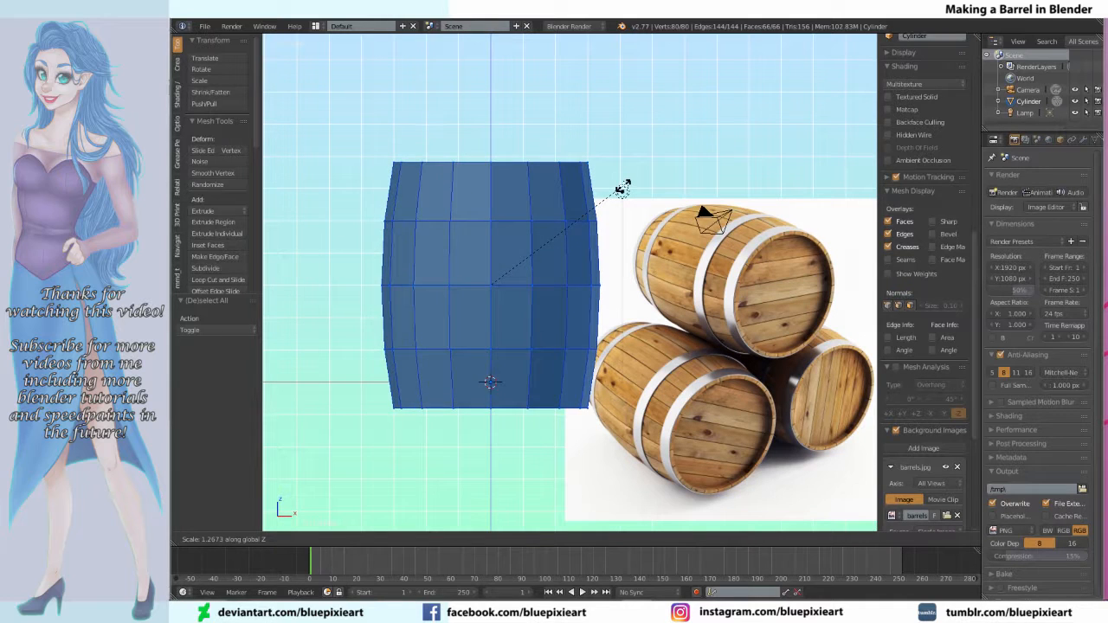
right_click(622, 190)
key(period)
key(s)
key(z)
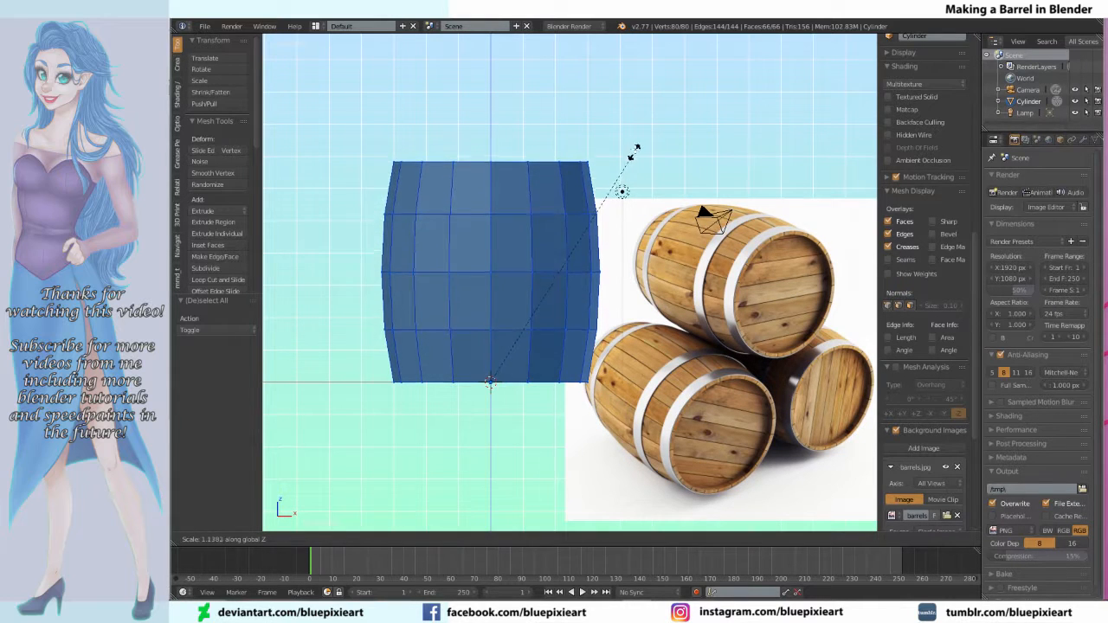
click(646, 111)
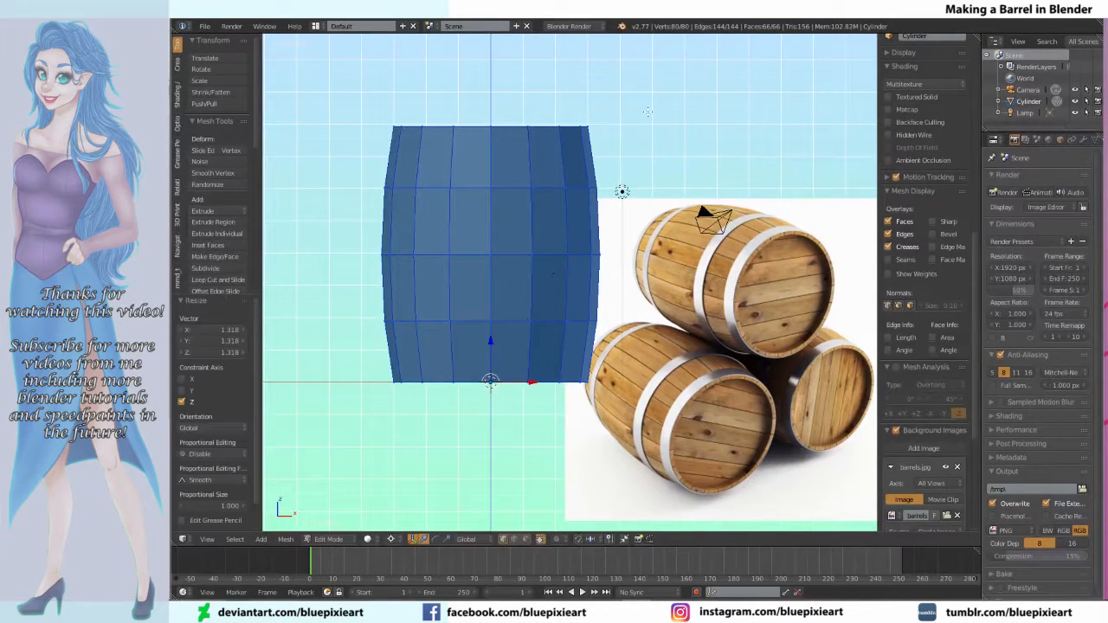
Step: Scale the bottom rim inward by 0.902 and the middle edge loop outward about its own centre by 1.021
alt+right_click(508, 381)
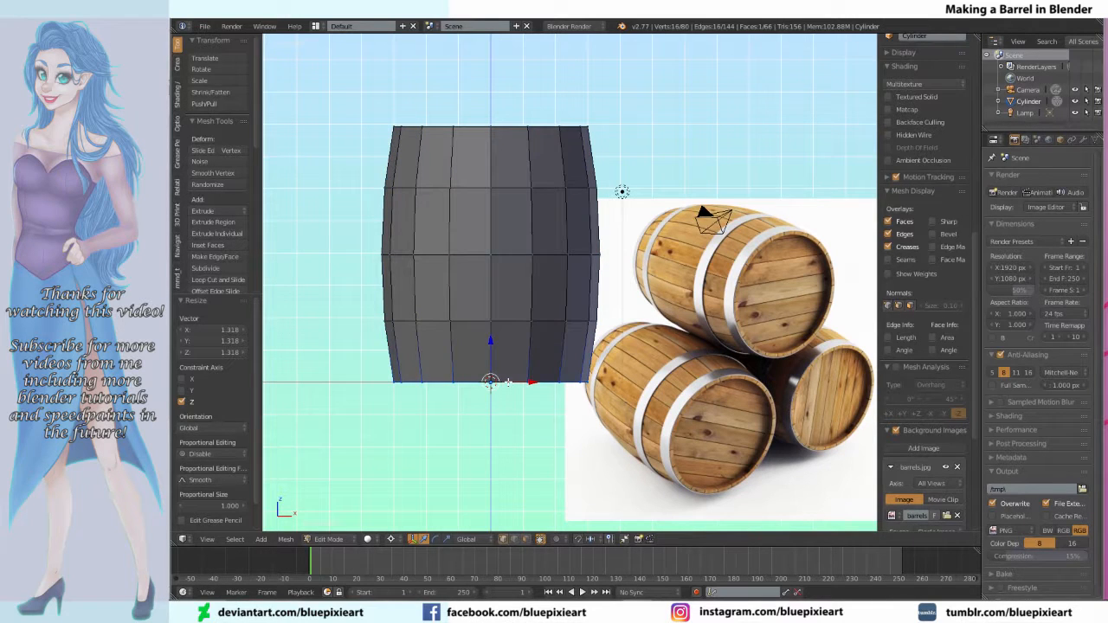
key(s)
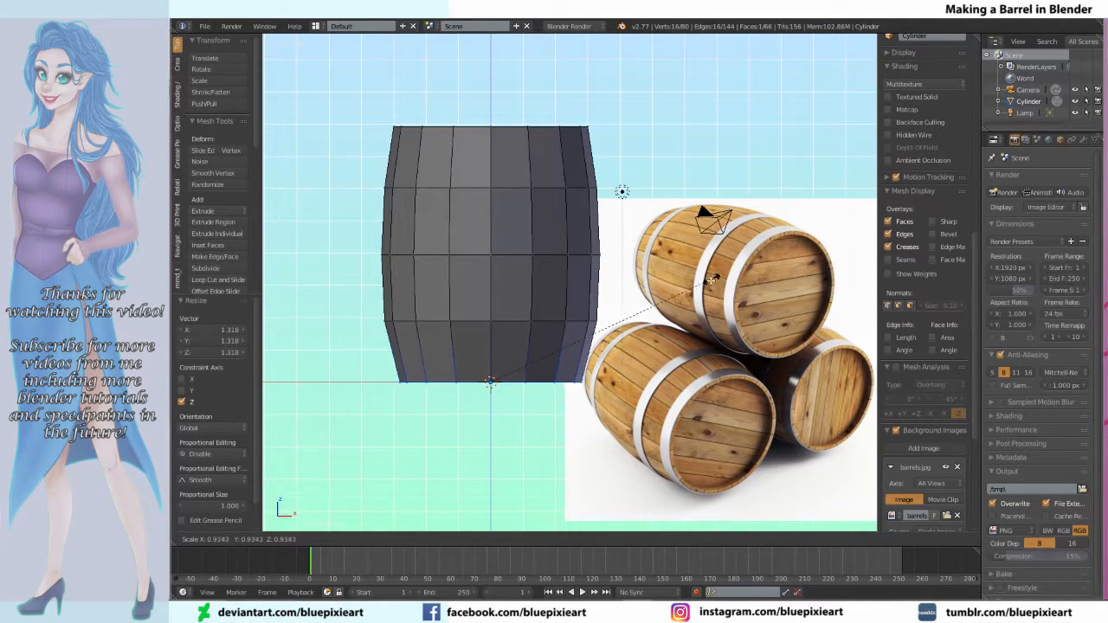
click(705, 284)
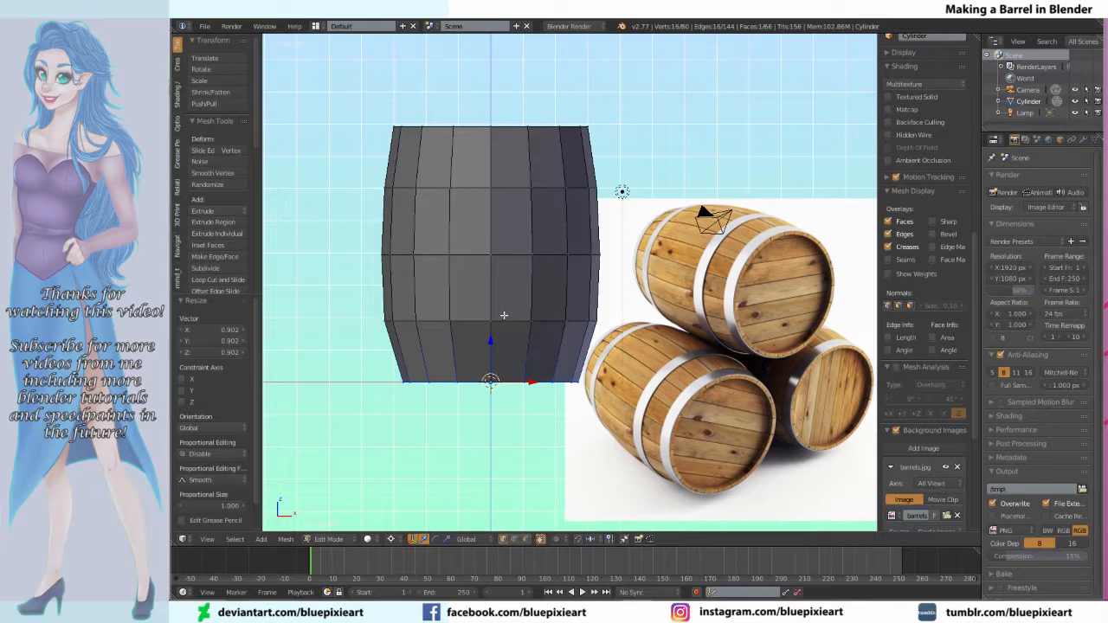
alt+right_click(532, 254)
key(s)
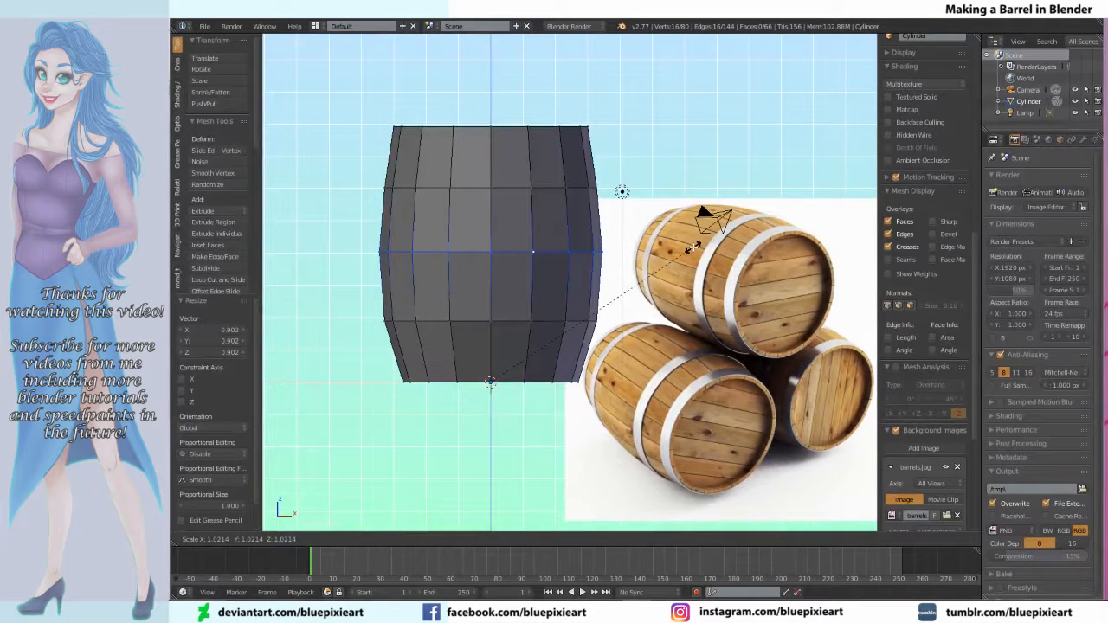
right_click(692, 248)
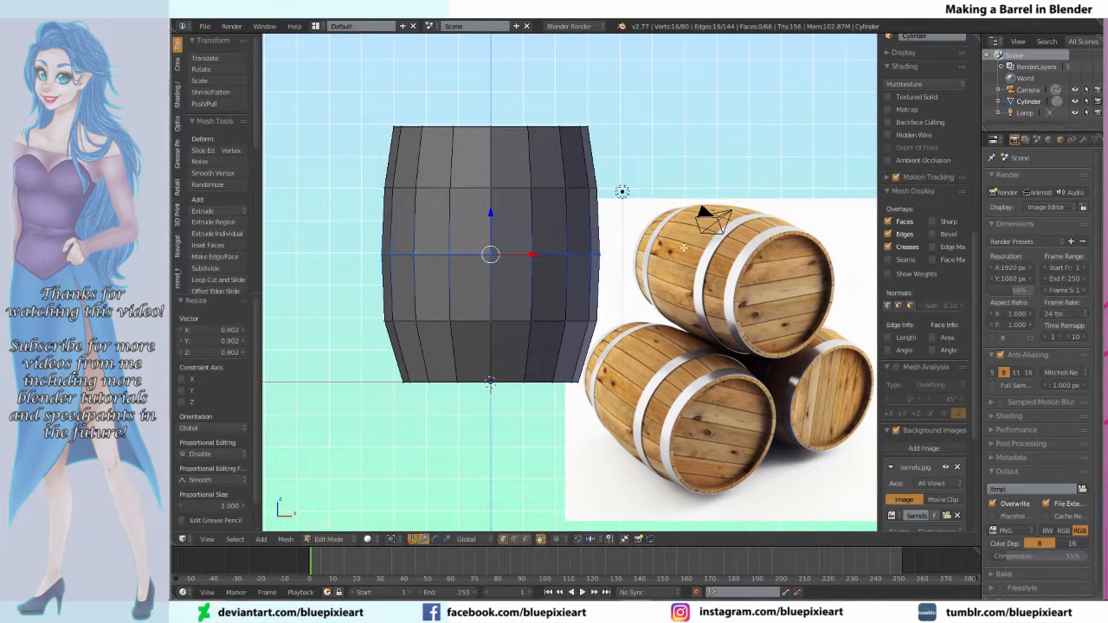
key(s)
click(593, 213)
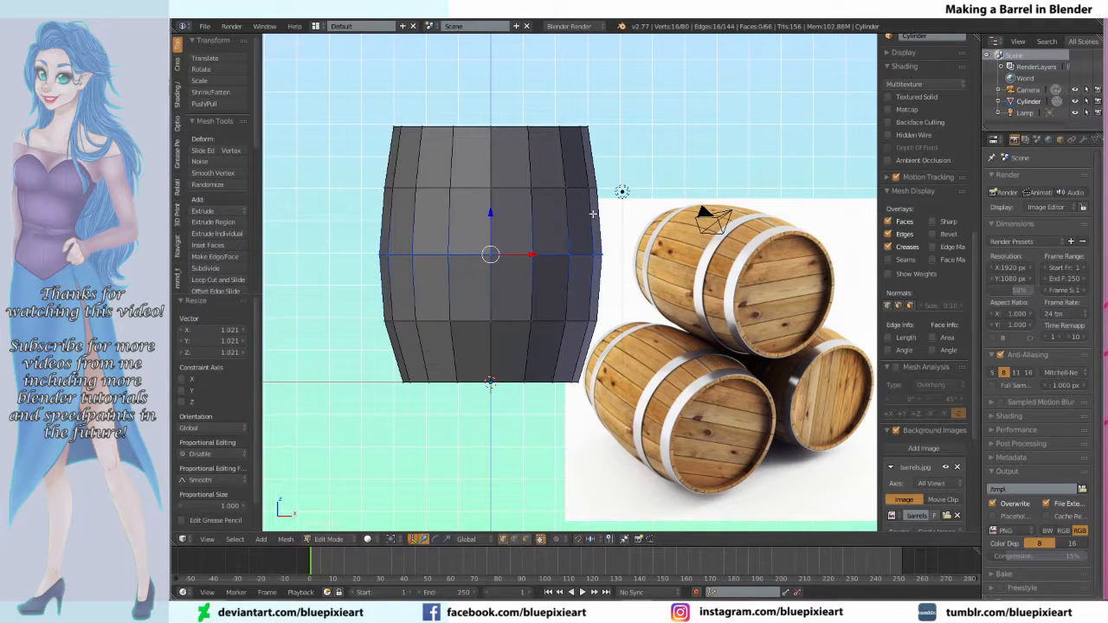
Step: Scale the edge loop below the top rim outward by 1.030 and the top rim inward by 0.981
alt+right_click(509, 190)
key(s)
click(608, 197)
alt+right_click(508, 128)
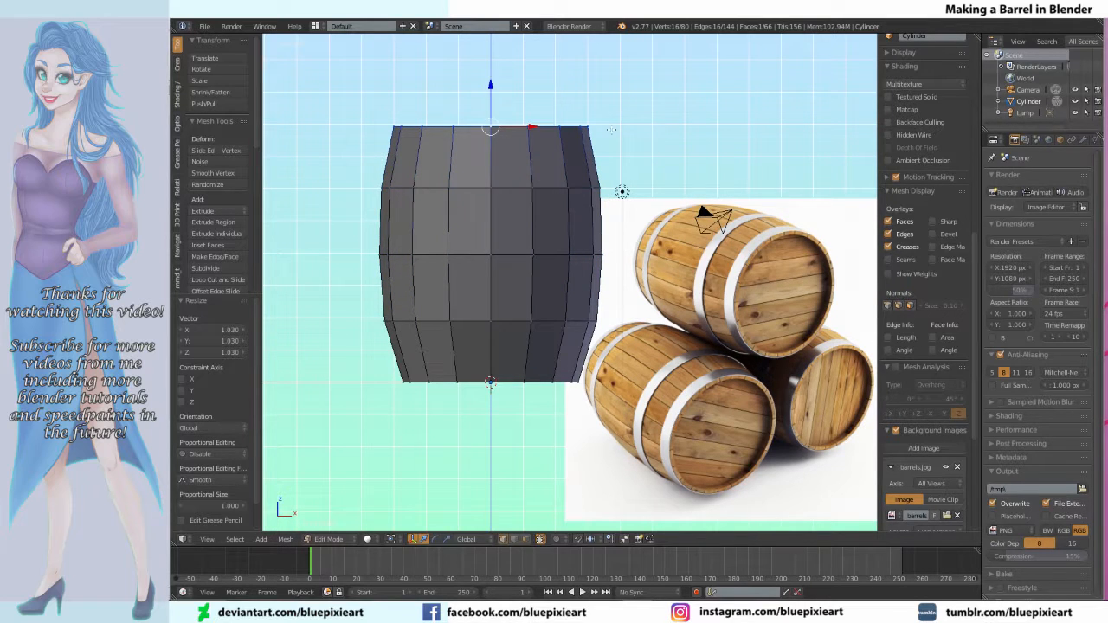
key(s)
click(569, 167)
Step: Add two evenly spaced, unslid loop cuts in each of the two sections above the barrel's middle
key(ctrl+r)
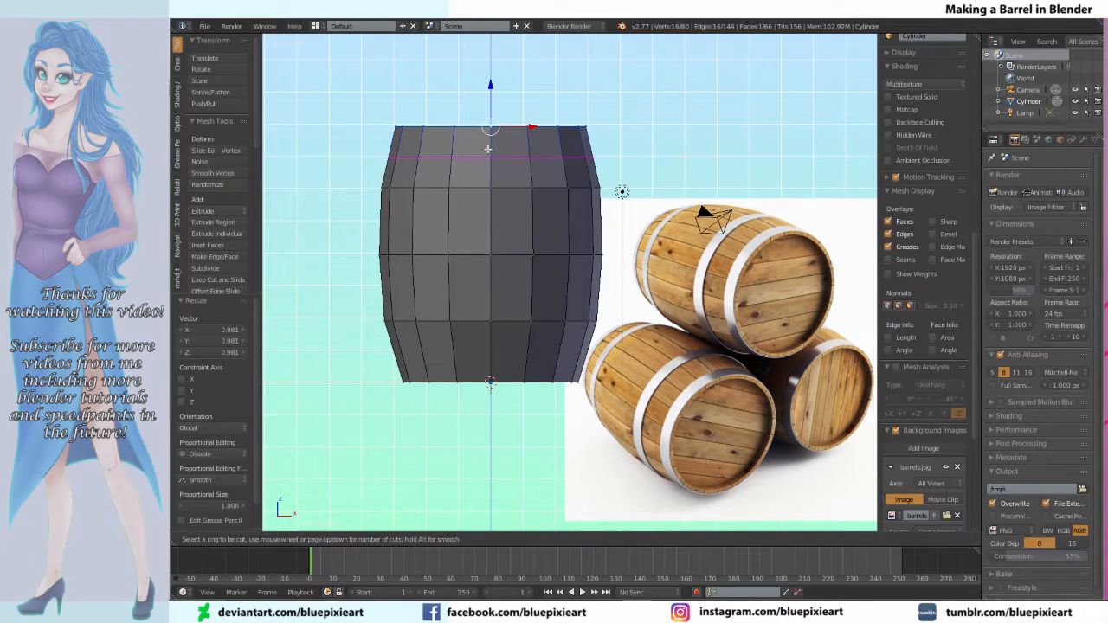
scroll(490, 152, up, 1)
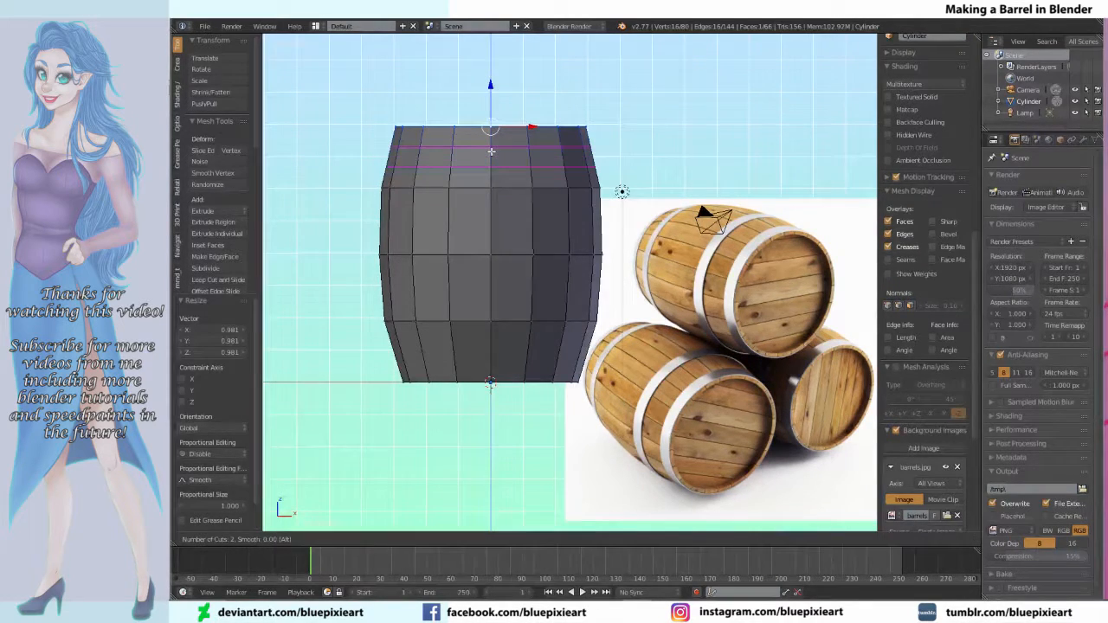
click(491, 151)
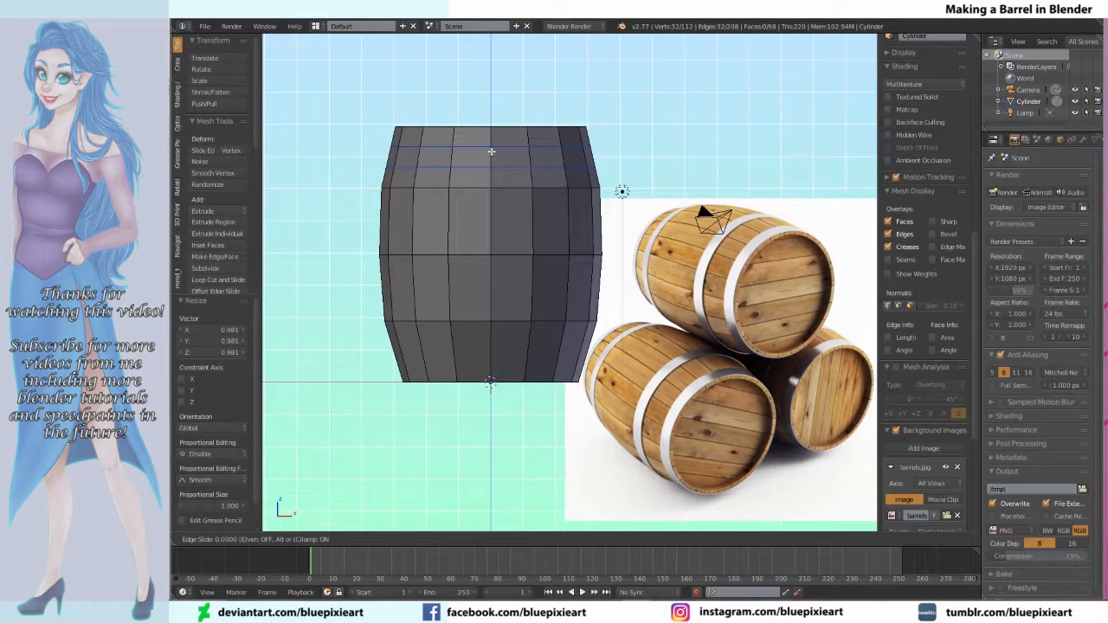
right_click(491, 152)
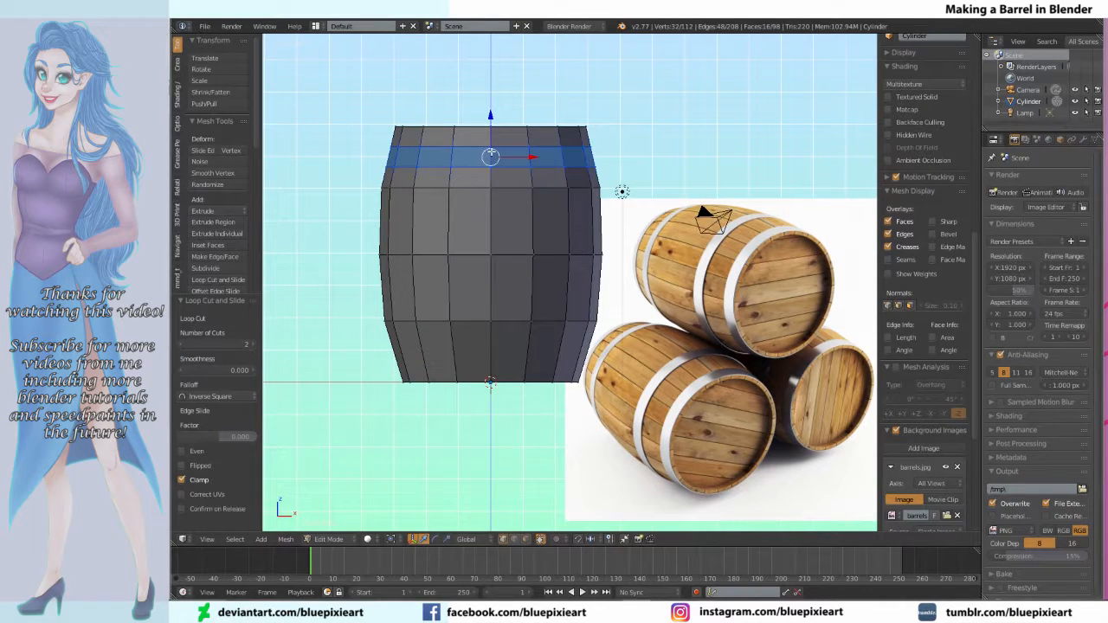
key(ctrl+r)
click(483, 220)
right_click(485, 222)
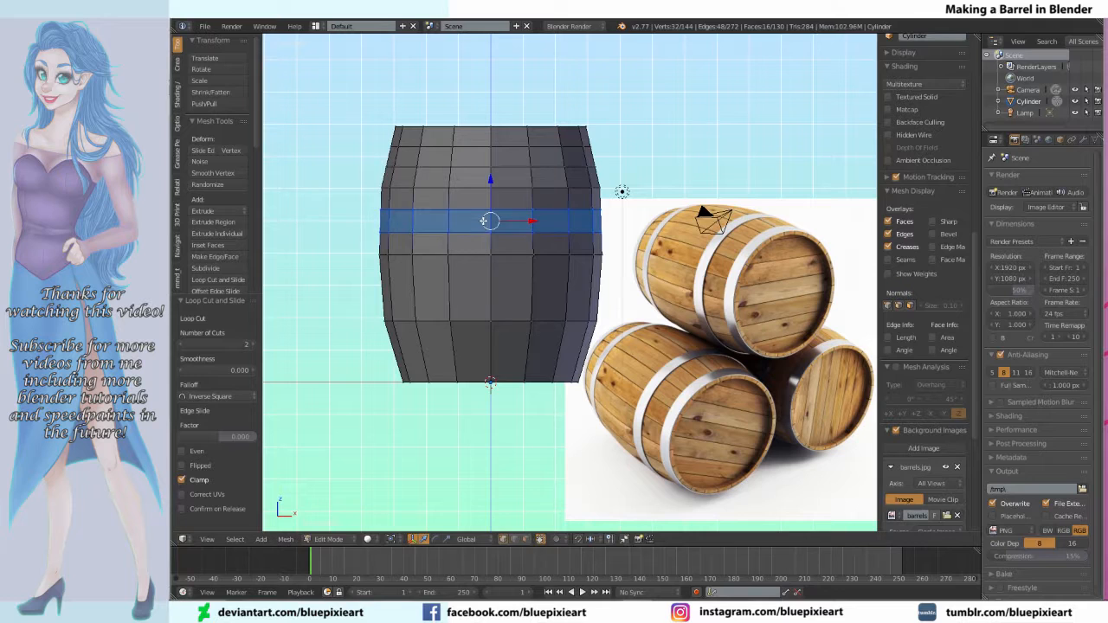
Step: Add two evenly spaced, unslid loop cuts in each of the two sections below the barrel's middle
key(ctrl+r)
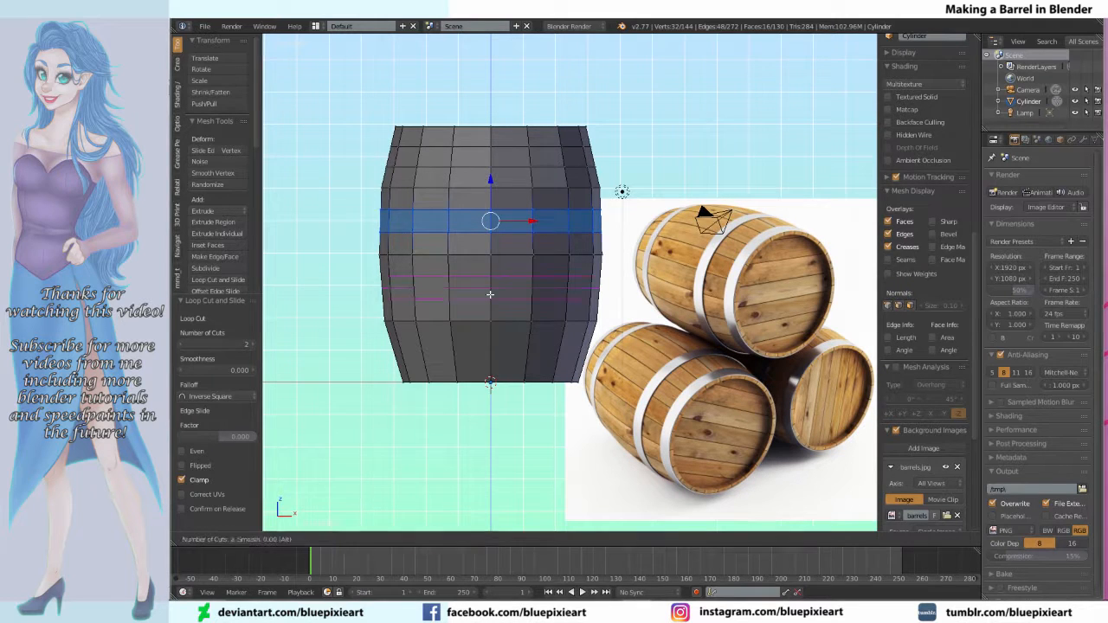
click(489, 294)
right_click(490, 294)
key(ctrl+r)
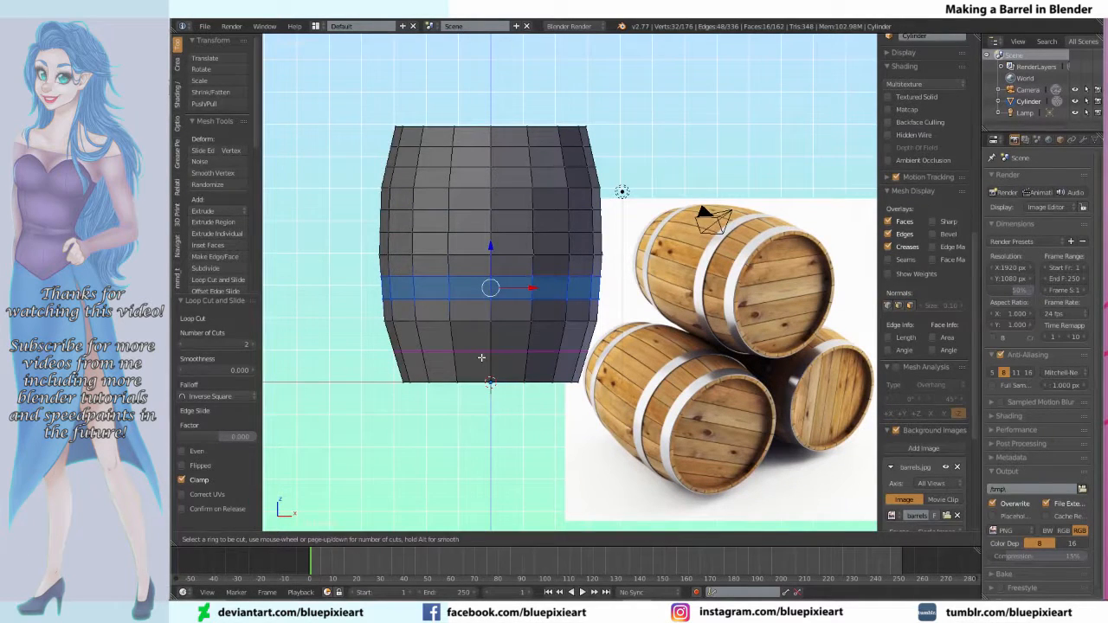
click(482, 353)
right_click(482, 355)
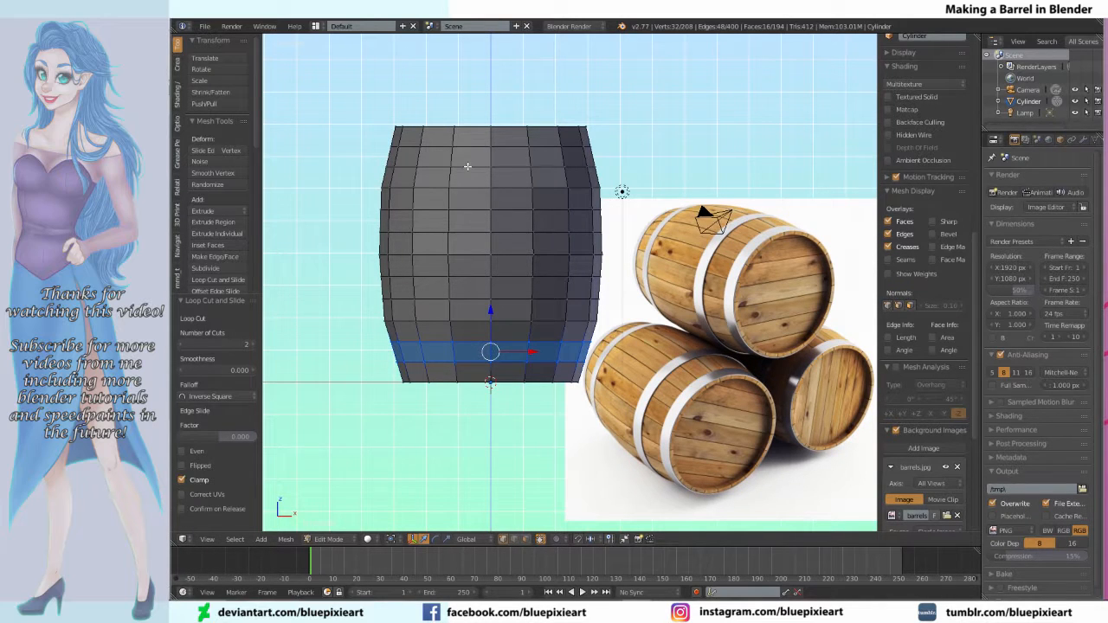
Step: Scale the edge loop just above the middle outward by 1.002 and the one just below it by 1.009
alt+right_click(460, 233)
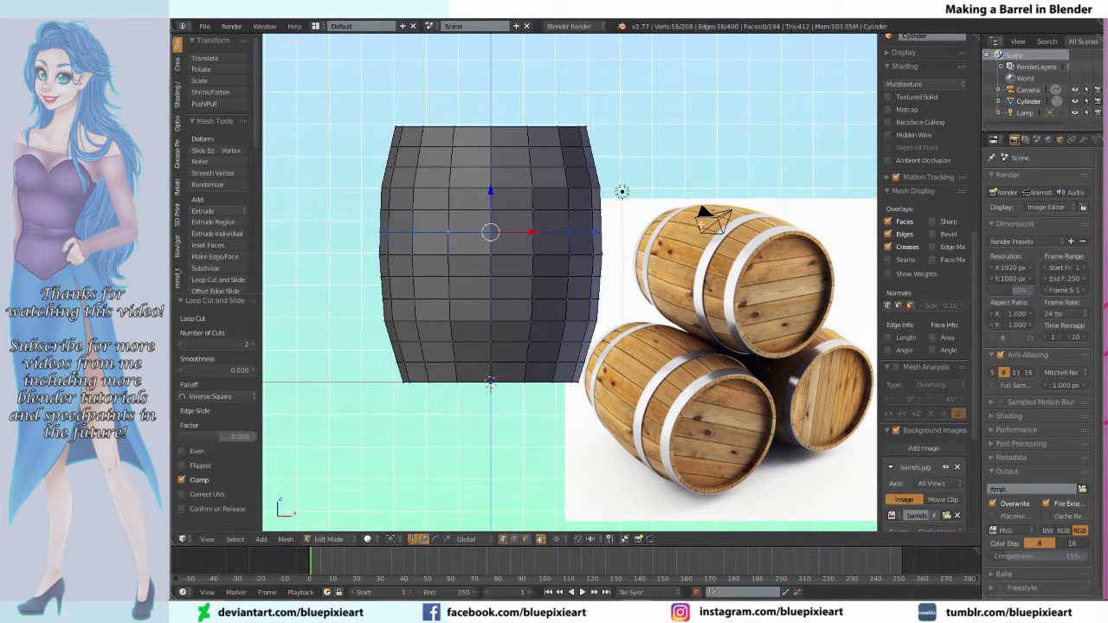
key(s)
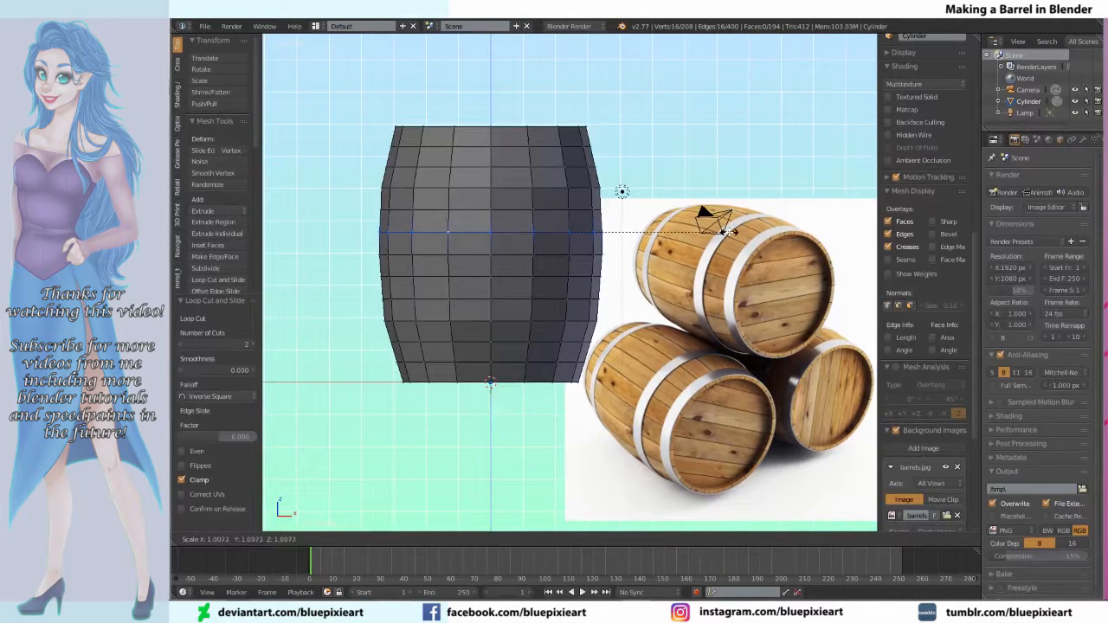
click(731, 232)
alt+right_click(510, 277)
key(s)
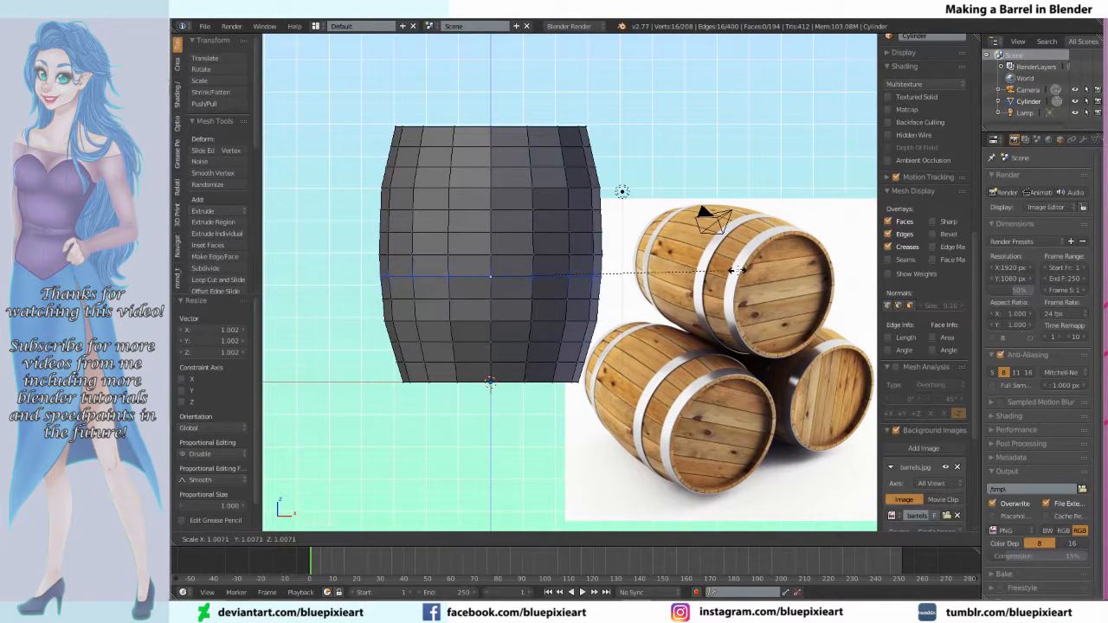
click(733, 271)
Step: Scale the edge loop just above the middle outward again by about 1.01 and the next loop up by 1.014
alt+right_click(508, 231)
key(s)
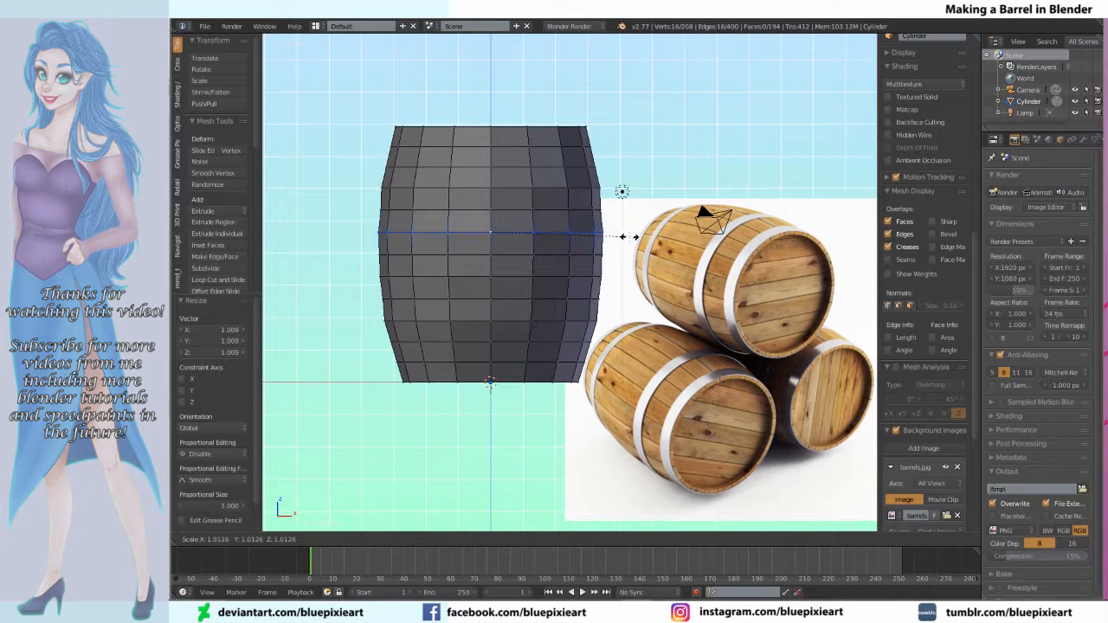
click(629, 236)
alt+right_click(498, 209)
key(s)
click(749, 200)
Step: Taper the barrel's upper end, scaling the loop near the top by 0.957 and the top rim inward by about 0.91
alt+right_click(511, 188)
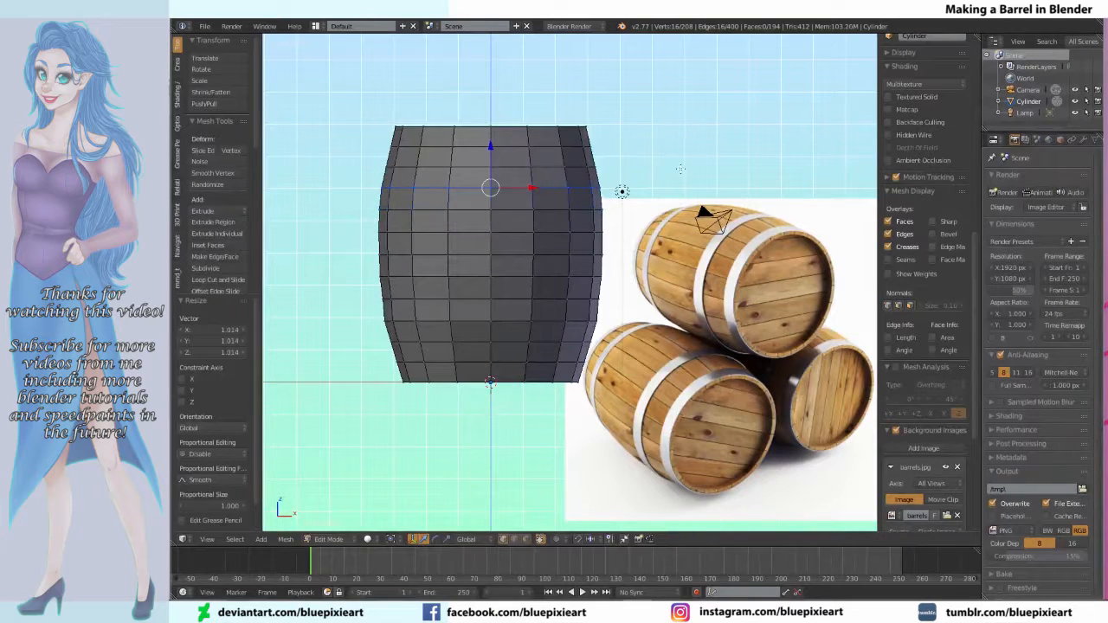
alt+right_click(553, 132)
key(s)
click(548, 127)
key(s)
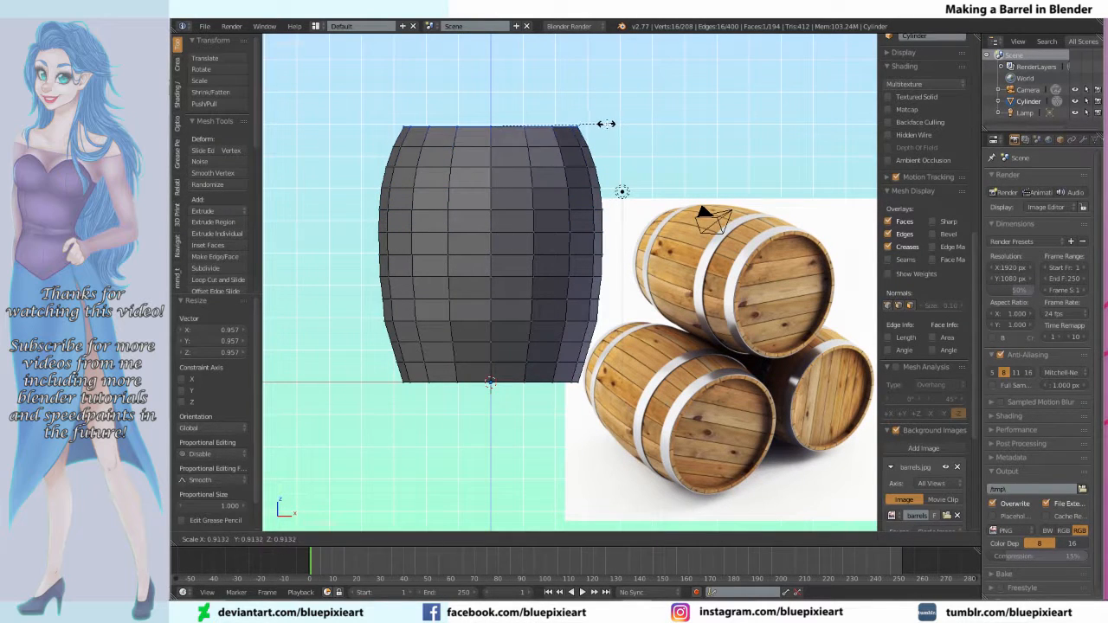
click(600, 124)
Step: Taper the barrel's lower end by scaling the lower section's top loop by 0.973, the loop above the bottom rim by 0.925 and the rim by 0.868
alt+right_click(488, 321)
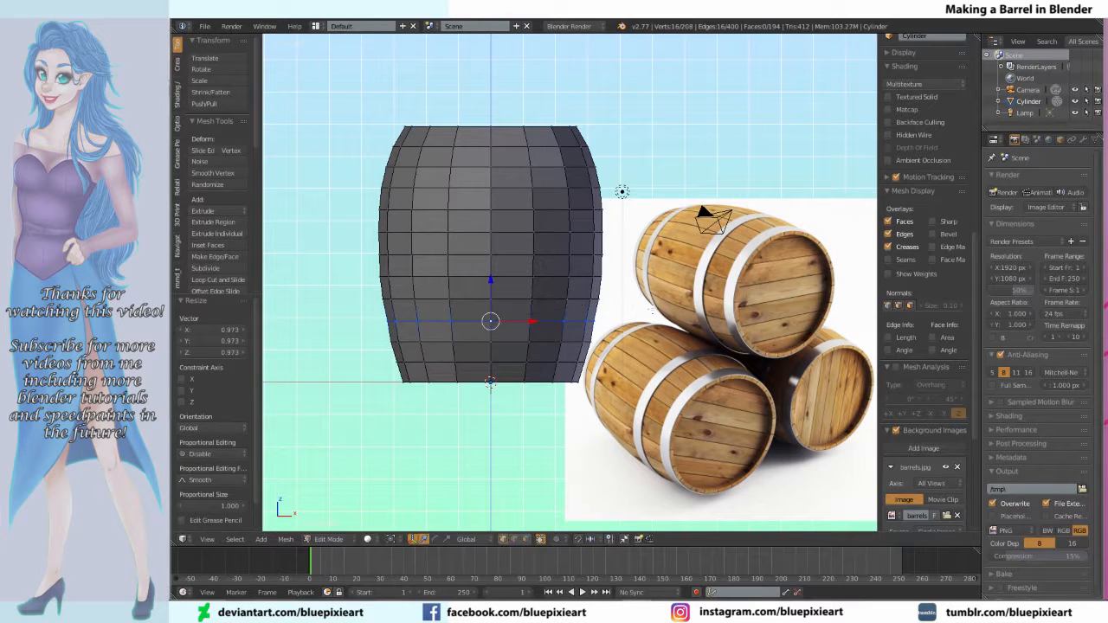
alt+right_click(510, 364)
key(s)
click(639, 349)
alt+right_click(567, 379)
key(s)
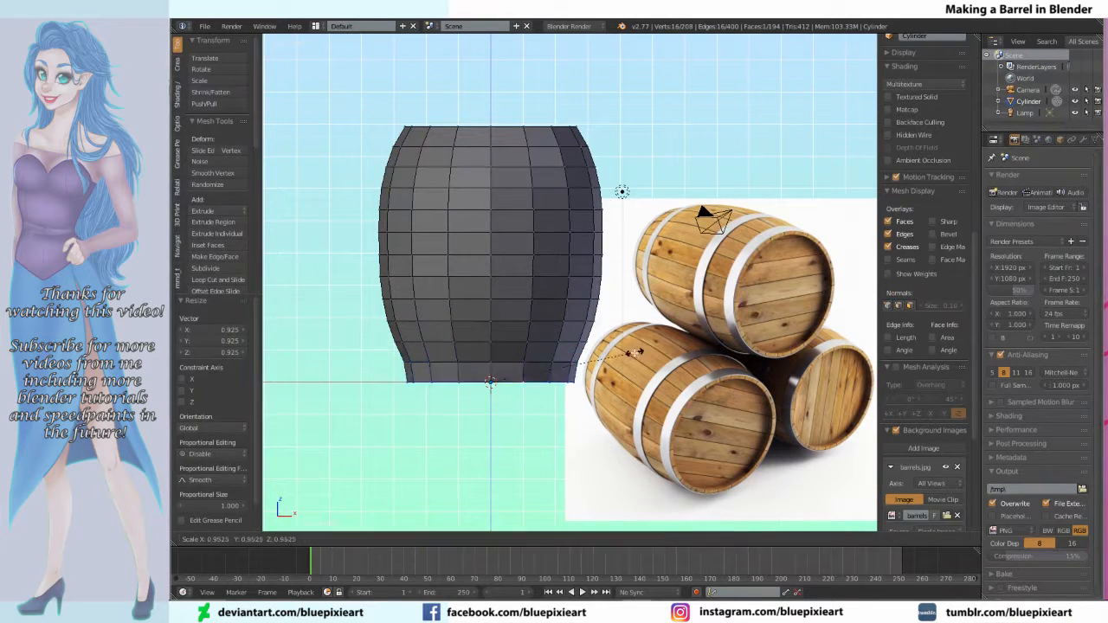
click(623, 358)
Step: Scale the barrel's middle edge loop outward by 1.038 with connected, smooth proportional editing at size 3.45, and turn proportional editing off
alt+right_click(502, 254)
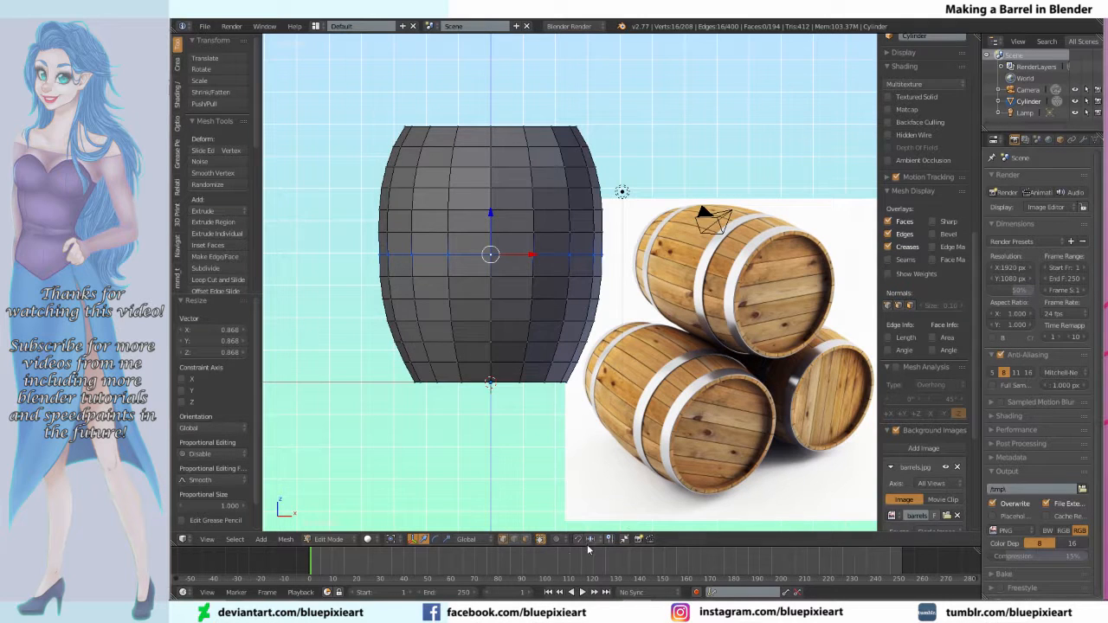
click(556, 539)
key(o)
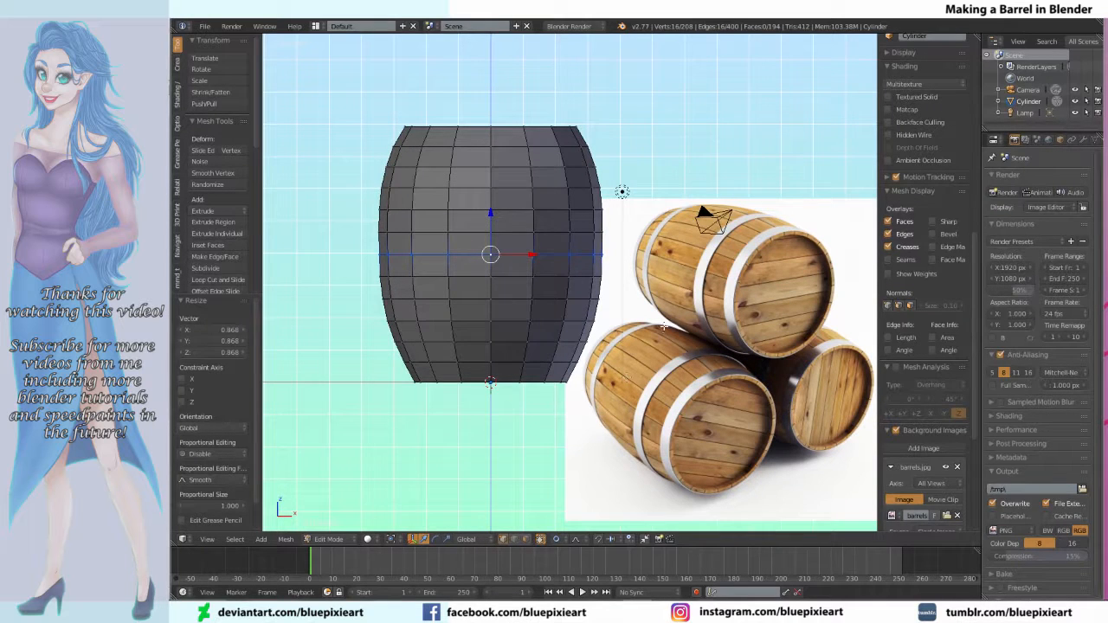
key(s)
scroll(661, 260, down, 10)
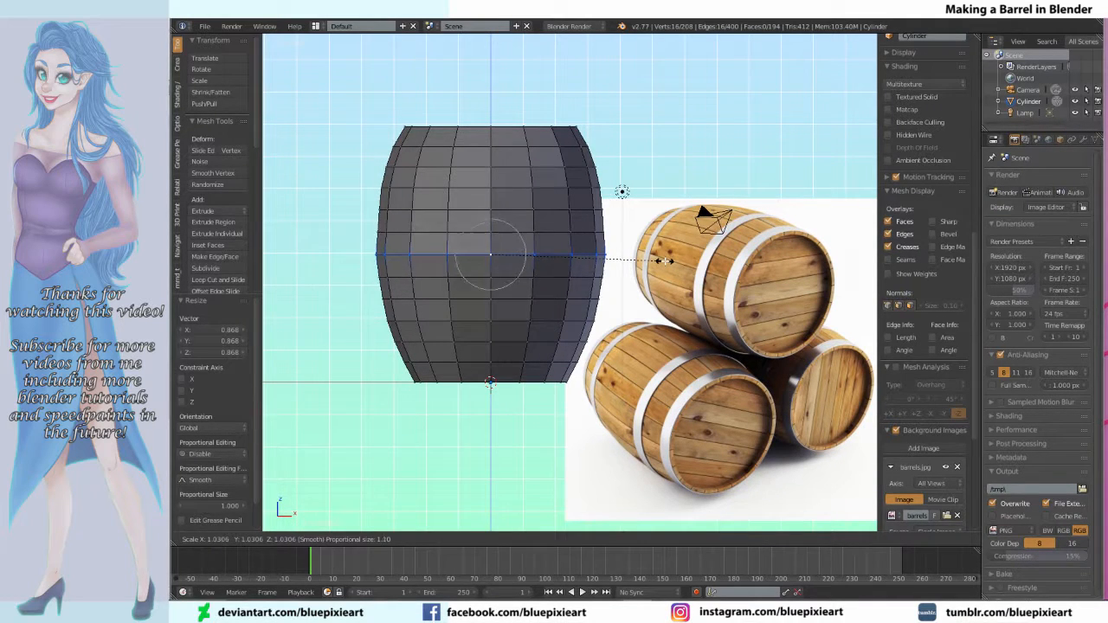
scroll(661, 260, down, 2)
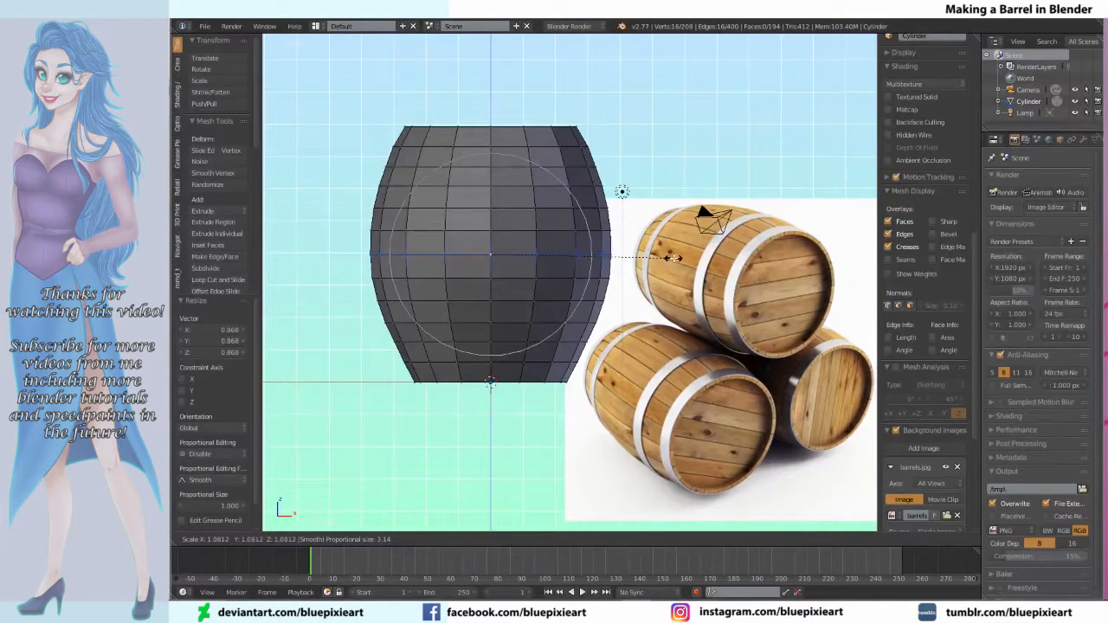
scroll(654, 259, up, 2)
scroll(585, 258, up, 2)
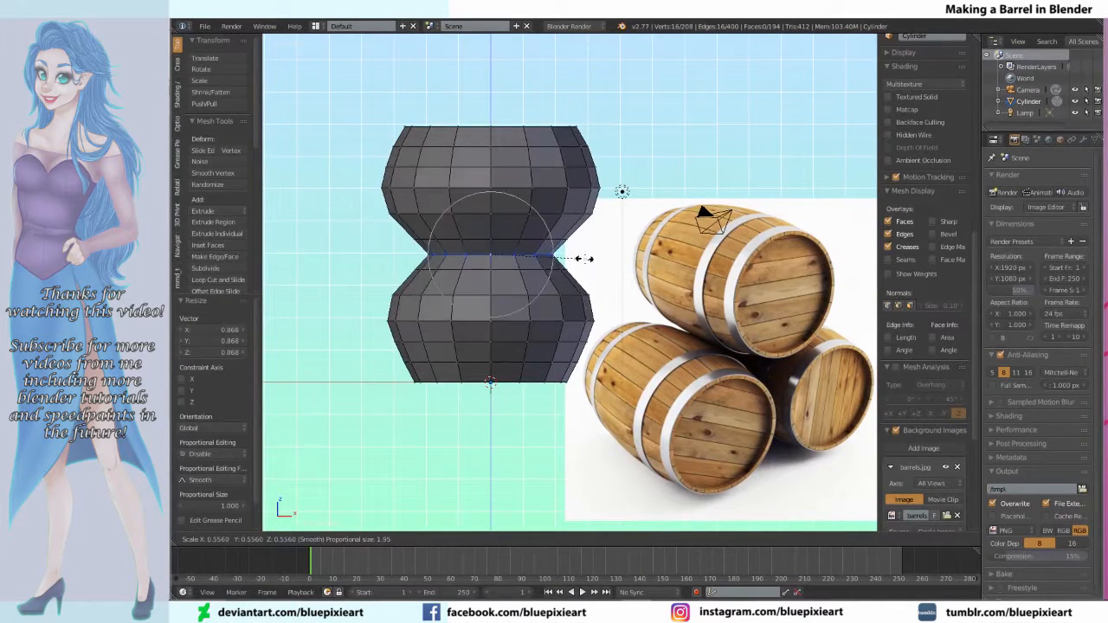
scroll(585, 258, down, 4)
scroll(585, 258, up, 4)
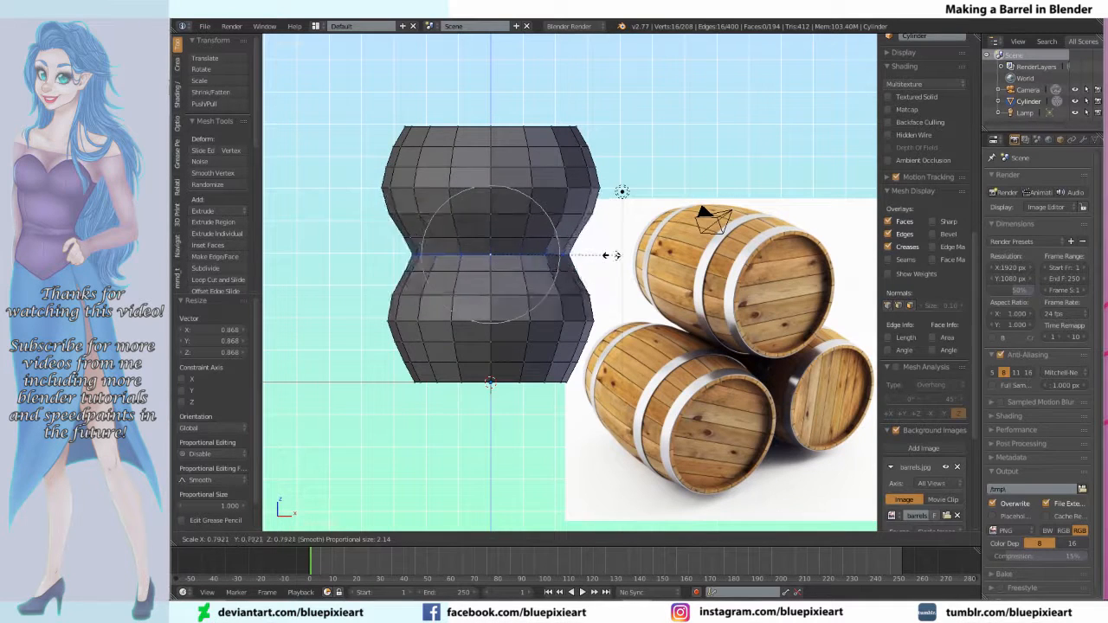
scroll(666, 247, down, 2)
scroll(665, 246, down, 2)
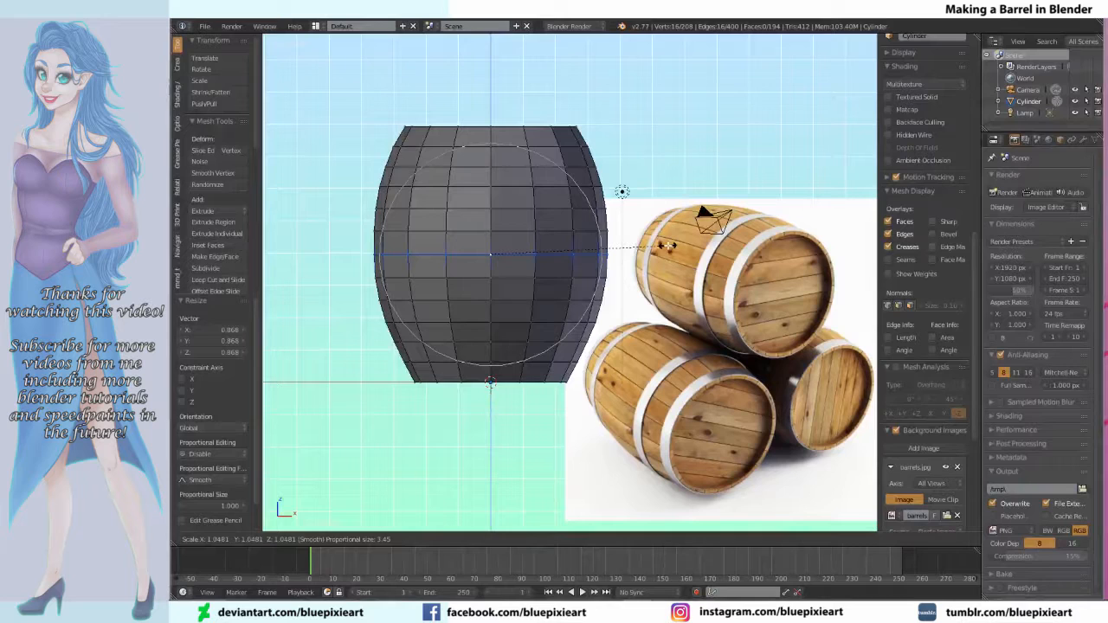
click(665, 246)
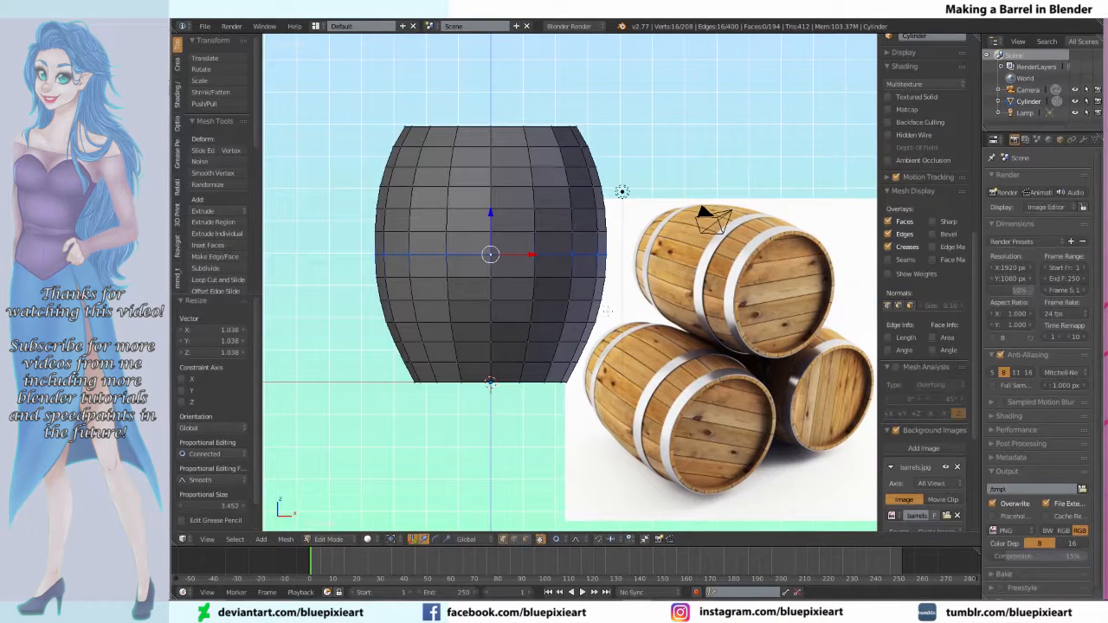
key(alt+o)
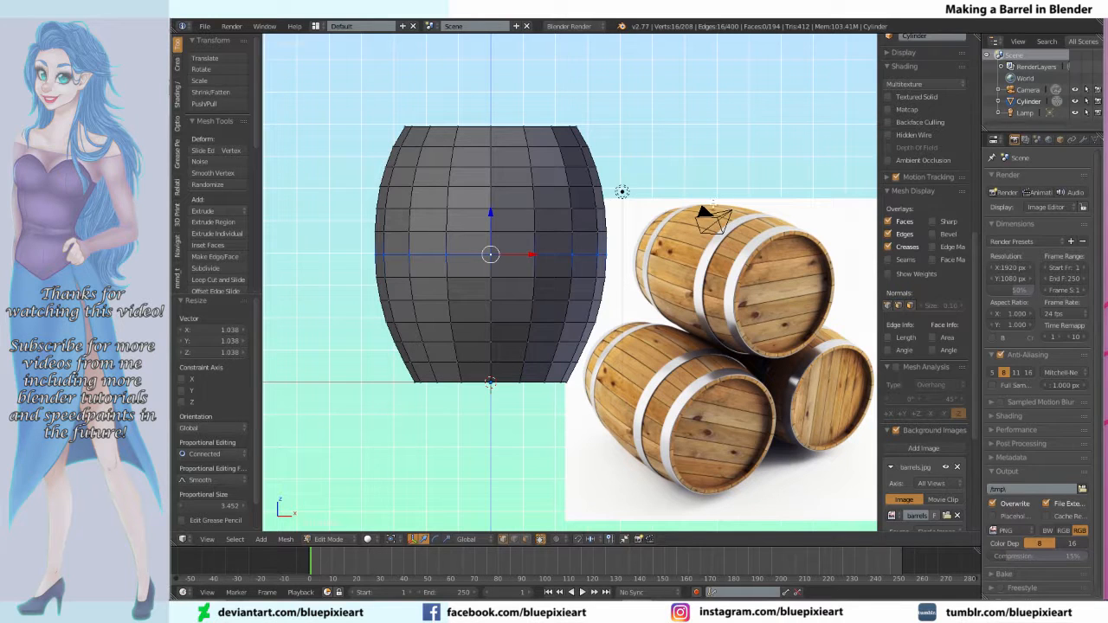
Step: In face select mode, slide the second face ring from the top toward the upper rim by a factor of 0.69
click(525, 539)
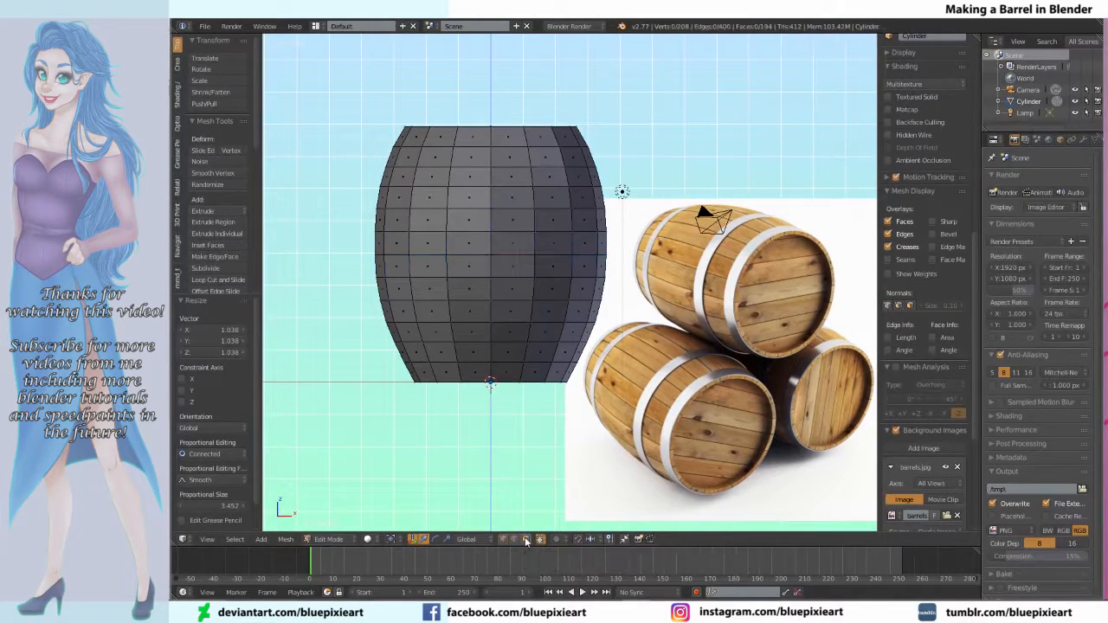
right_click(506, 159)
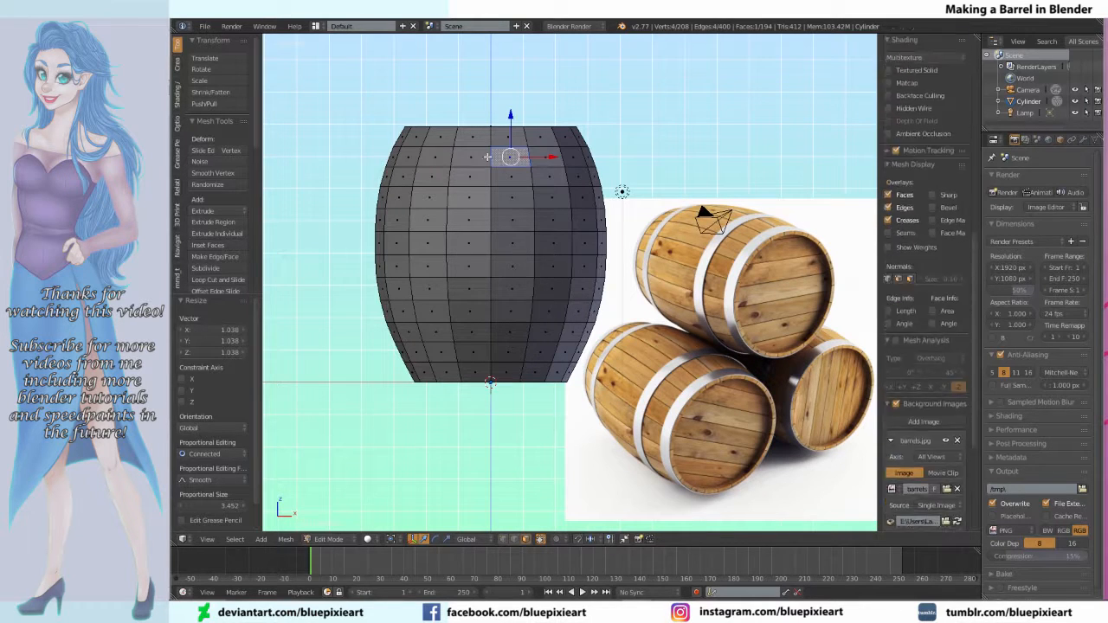
right_click(474, 158)
right_click(499, 244)
right_click(547, 164)
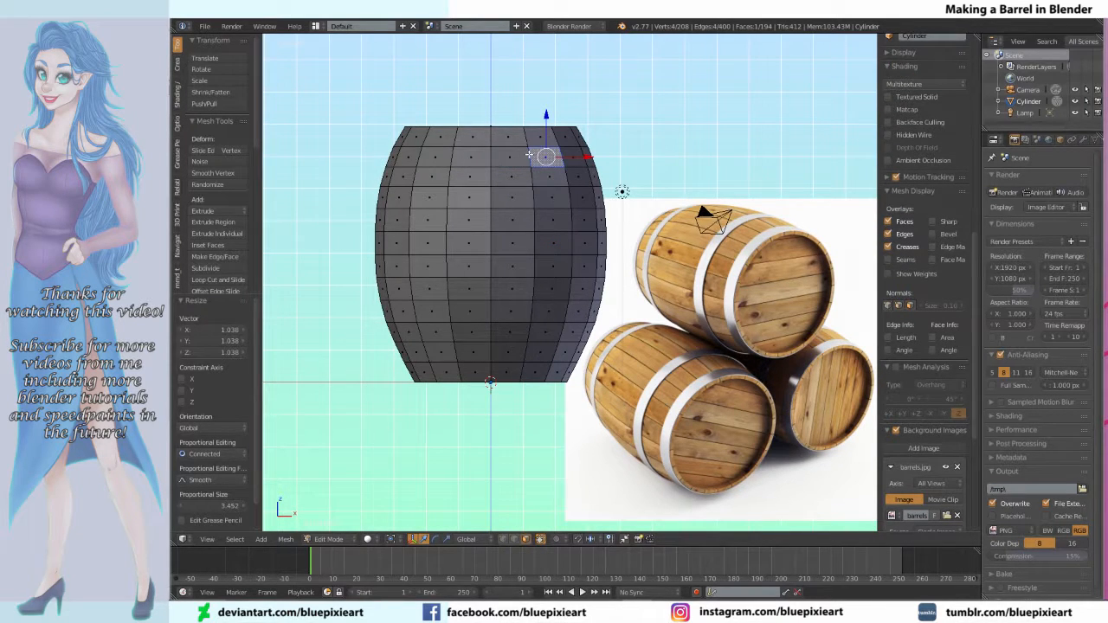
alt+right_click(530, 154)
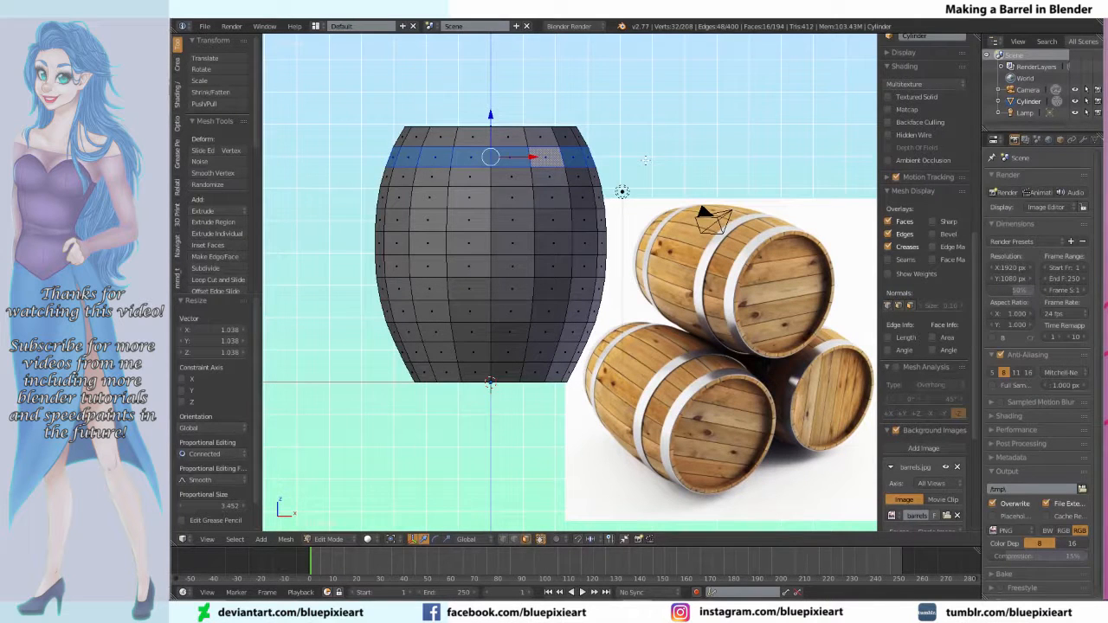
key(shift+v)
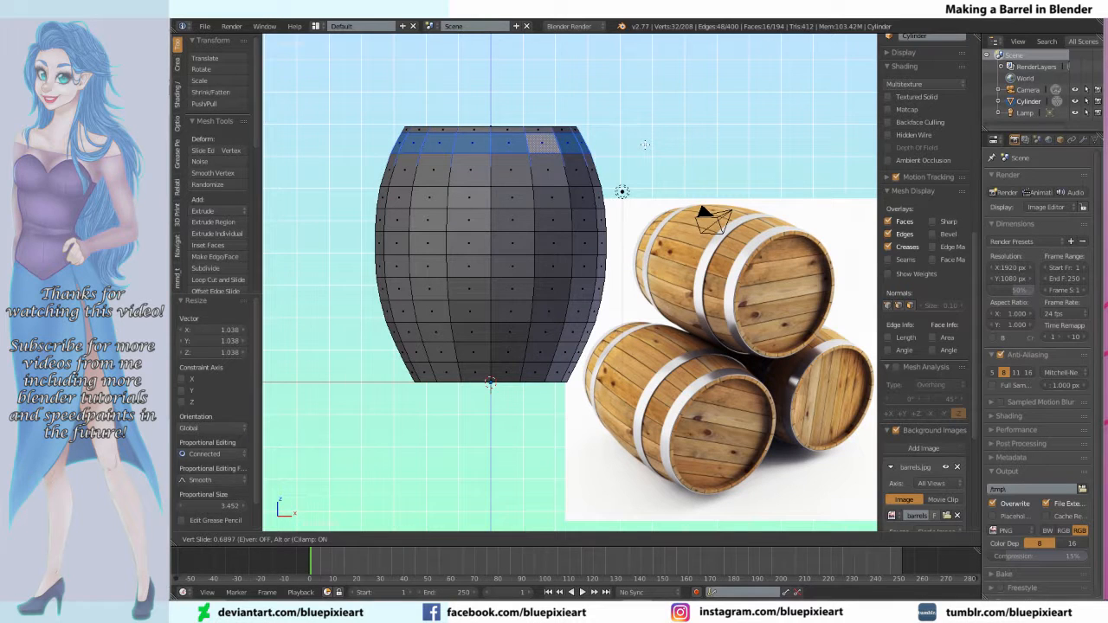
click(645, 145)
Step: Slide the second face ring from the bottom down toward the lower rim to mirror the upper end
alt+right_click(531, 350)
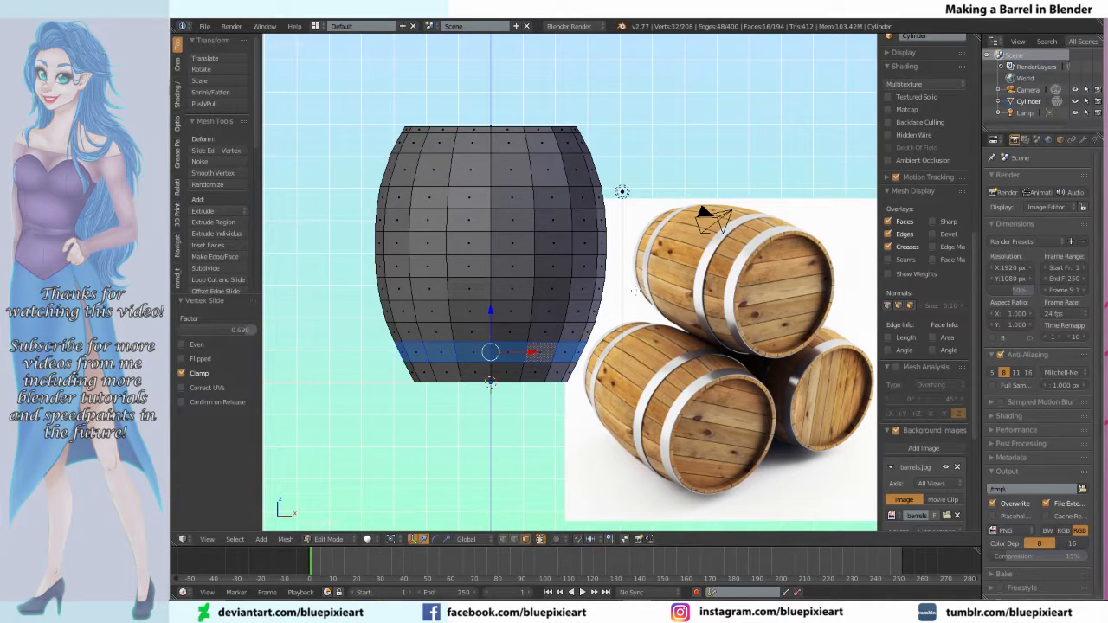
key(g)
key(g)
click(870, 367)
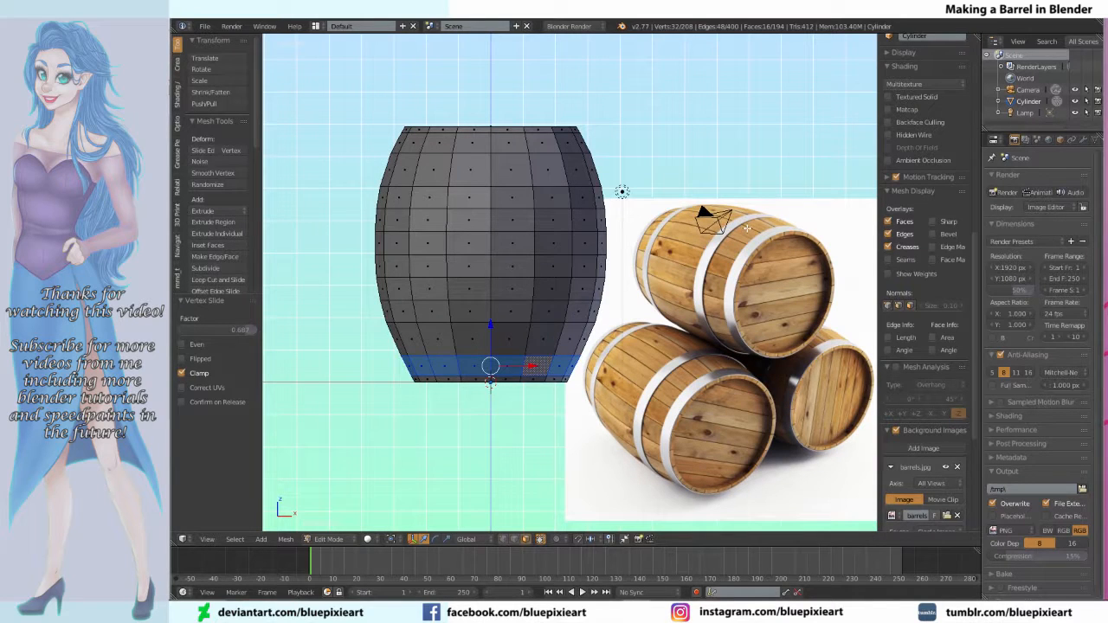
Step: Slide the fourth face ring from the top upward and the fourth face ring from the bottom downward
alt+right_click(489, 197)
key(g)
key(g)
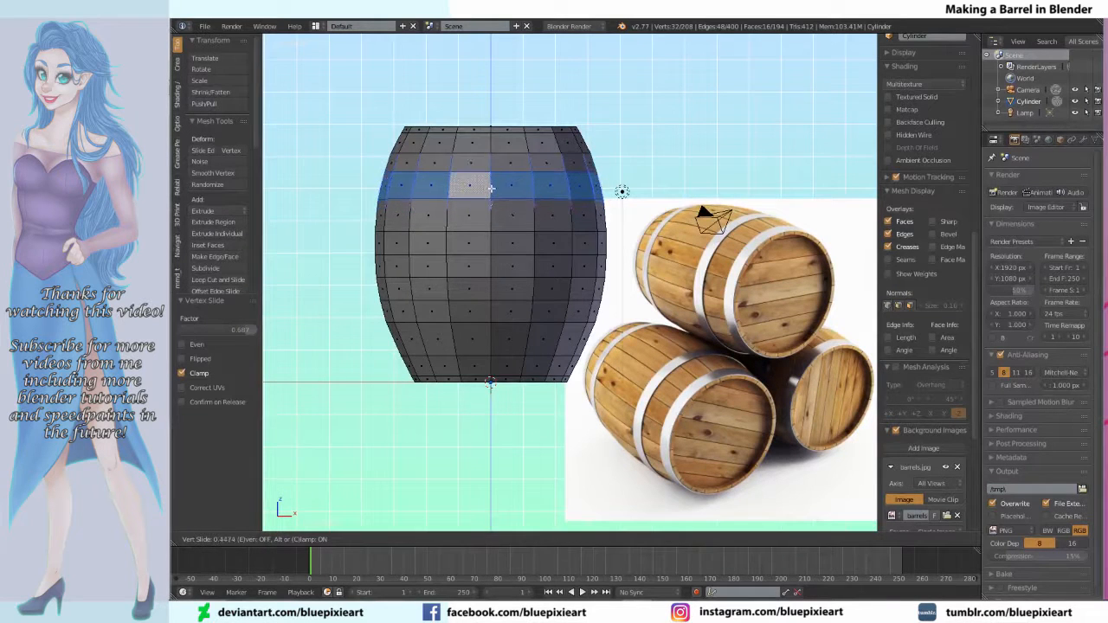
click(490, 183)
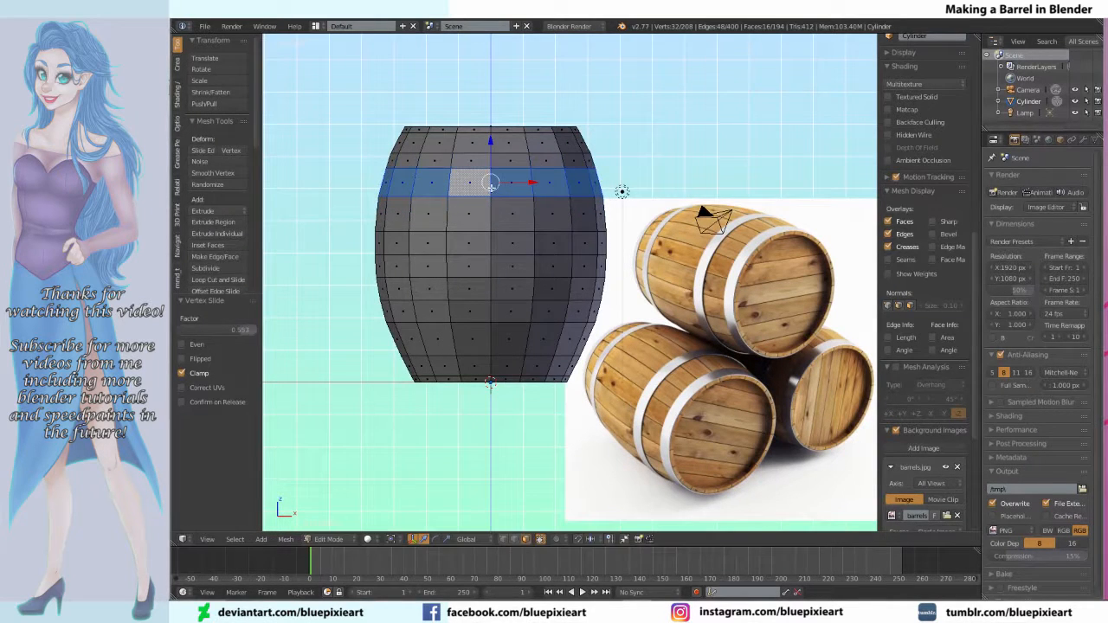
alt+right_click(489, 317)
key(g)
key(g)
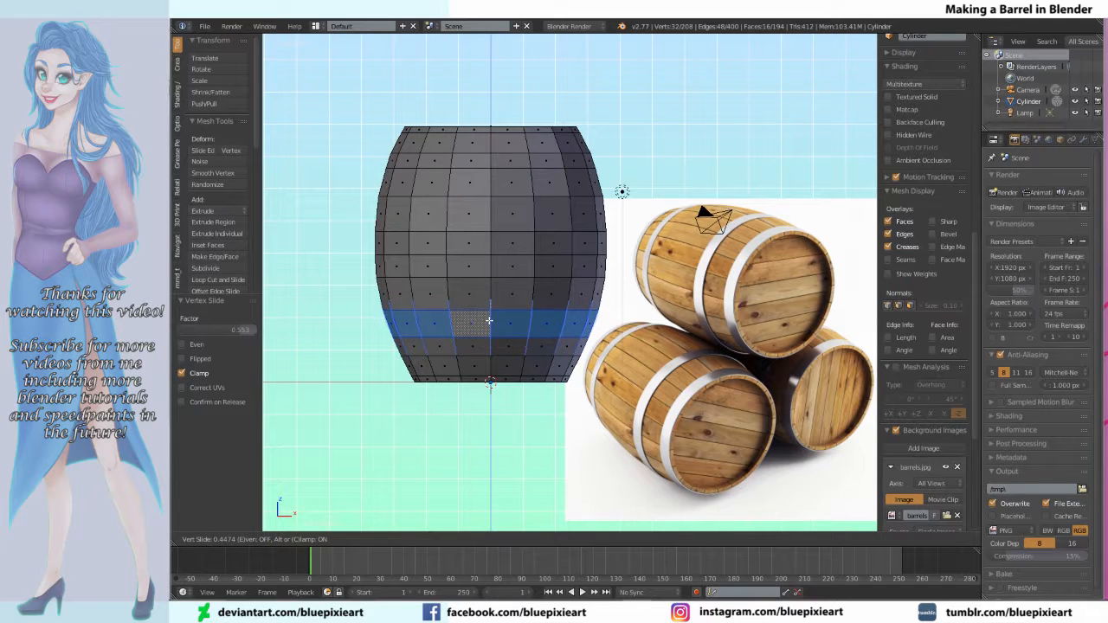
click(489, 321)
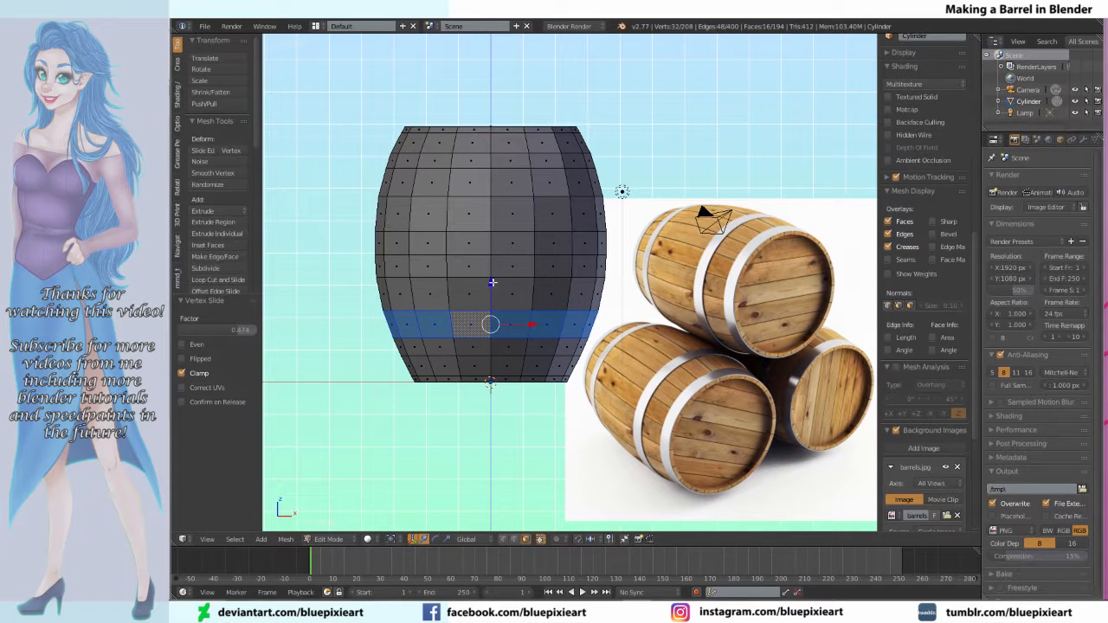
Step: Slide the third face ring from the bottom upward by 0.191 and the third face ring from the top downward by 0.192
alt+right_click(486, 206)
alt+right_click(492, 146)
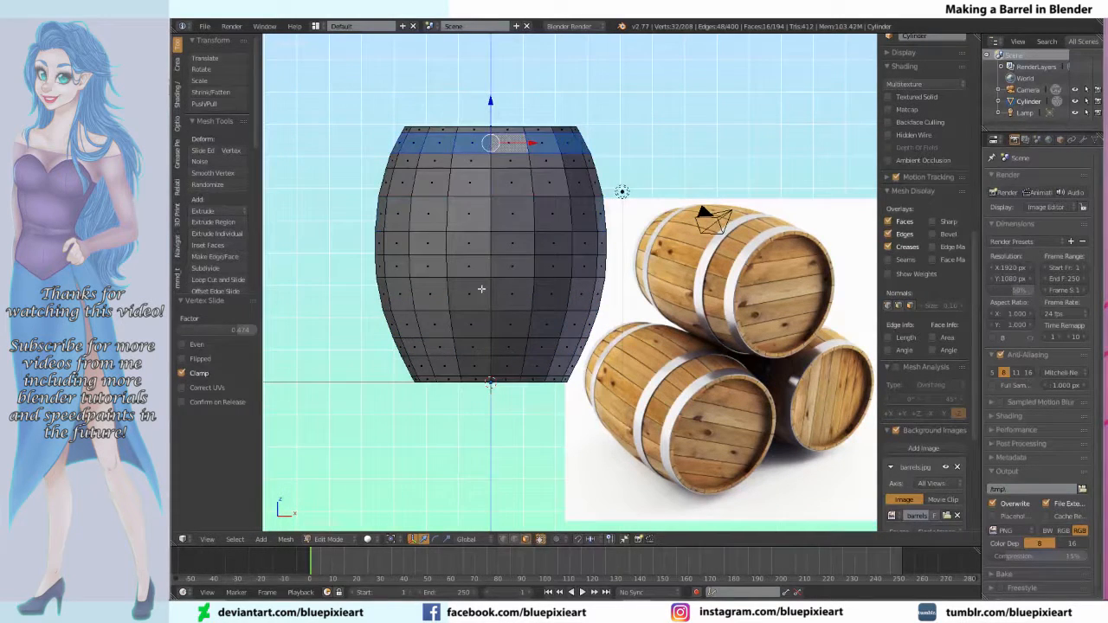
alt+right_click(491, 346)
alt+right_click(630, 292)
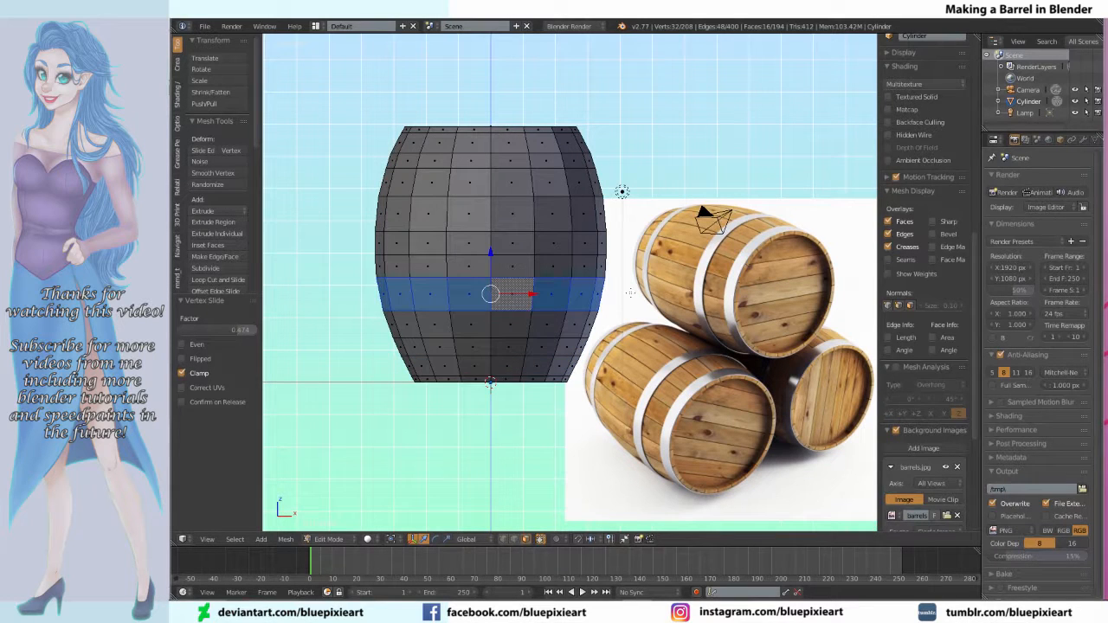
alt+right_click(484, 347)
key(shift+v)
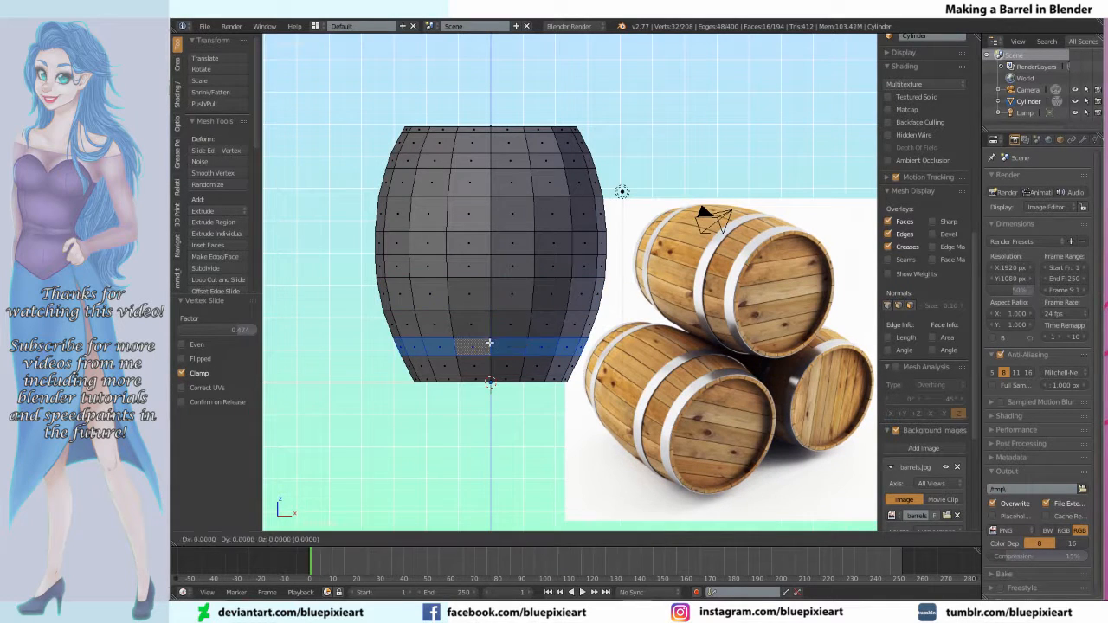
click(489, 341)
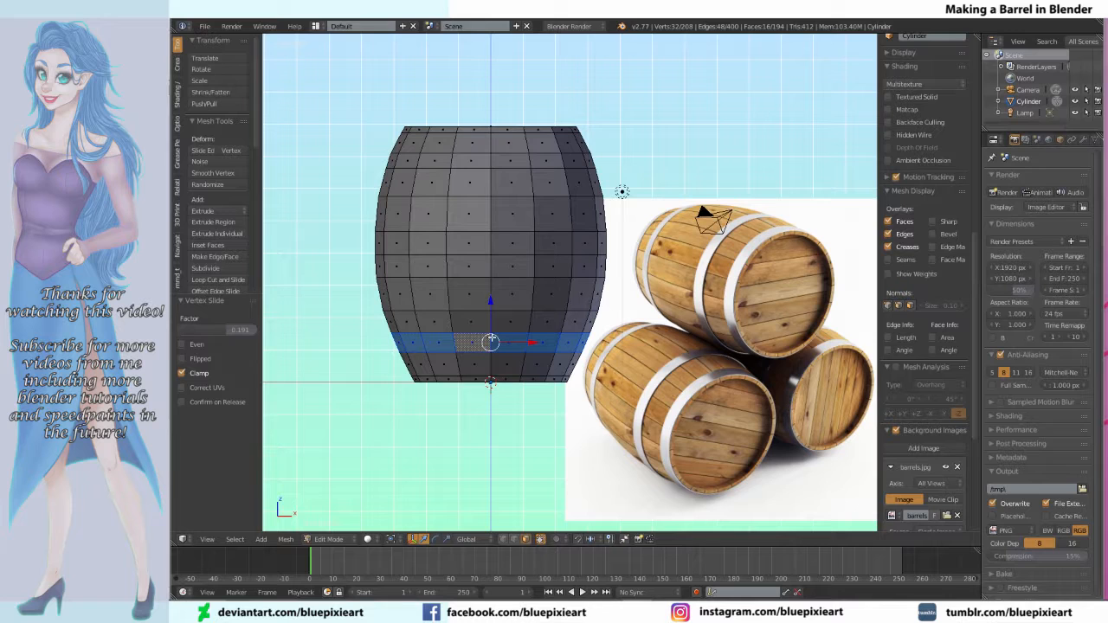
alt+right_click(490, 161)
key(shift+v)
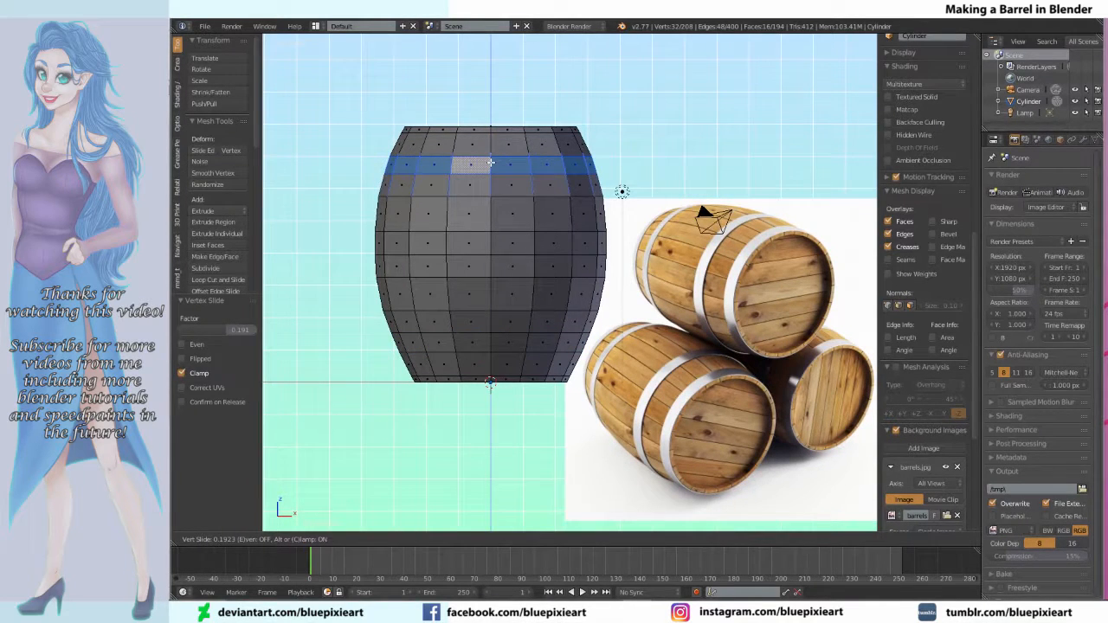
click(490, 162)
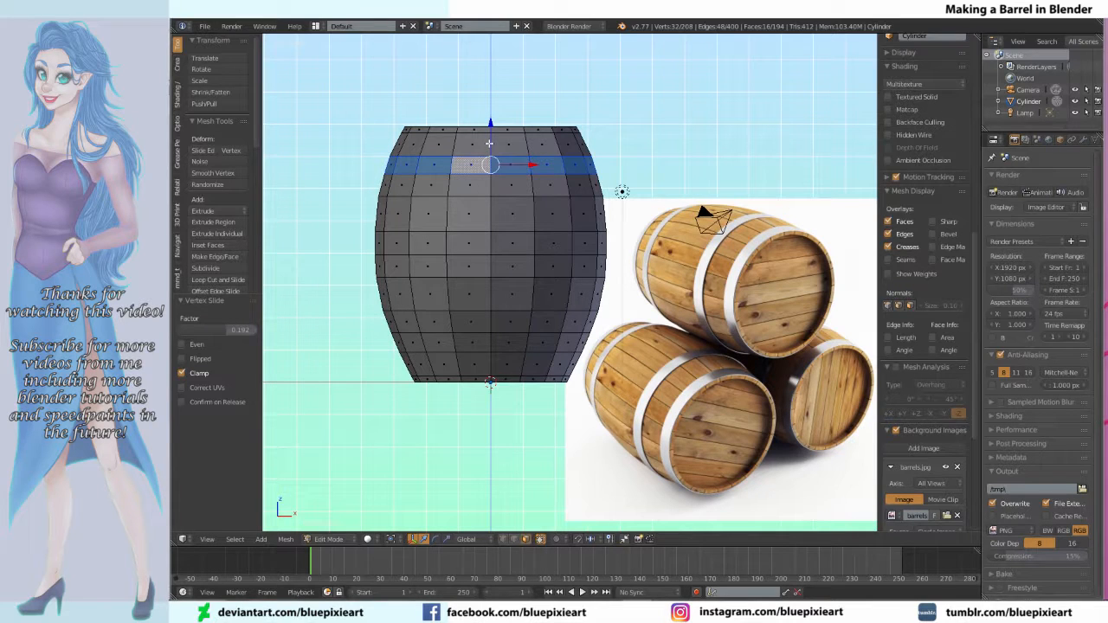
Step: Extrude the second and fifth face rings from each end as hoops, scaling them outward by 1.028 in X and Y only
alt+right_click(491, 142)
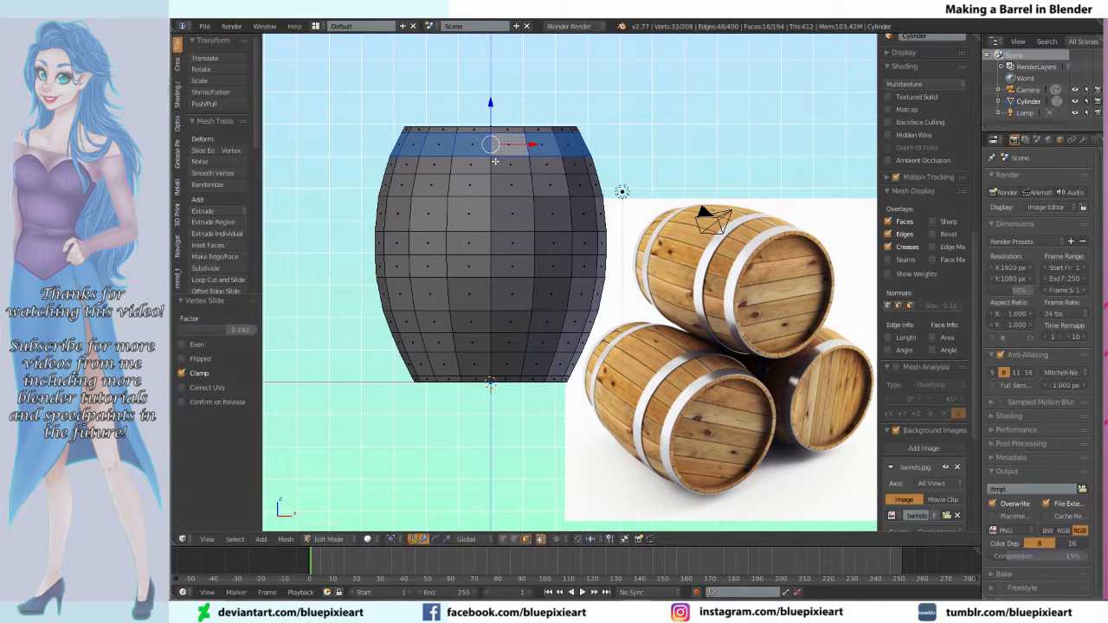
alt+shift+right_click(490, 215)
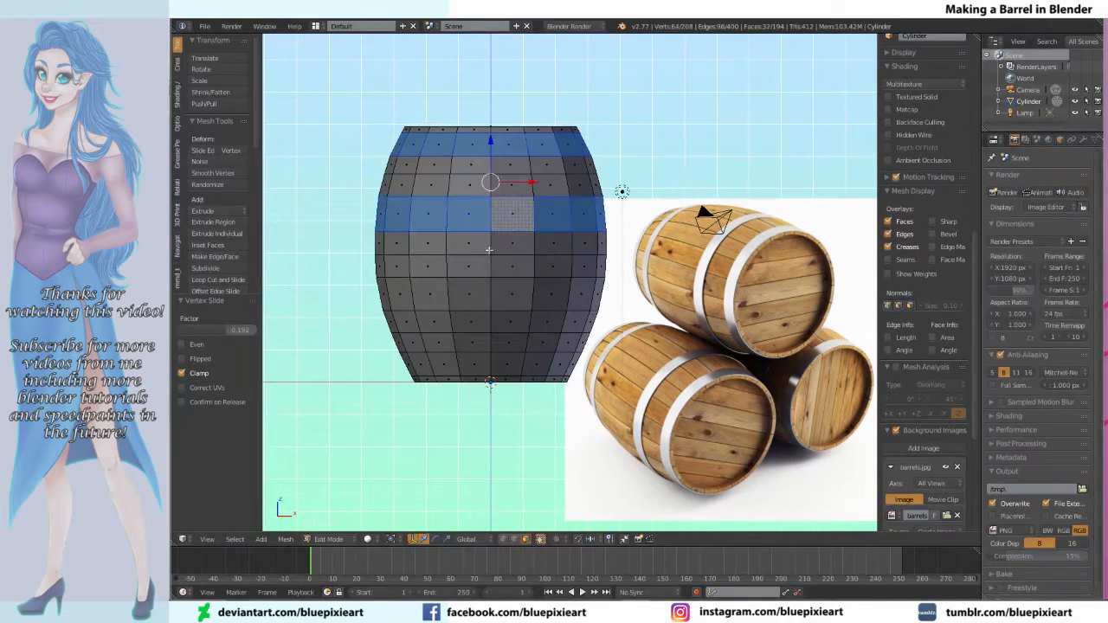
alt+shift+right_click(486, 296)
alt+shift+right_click(491, 362)
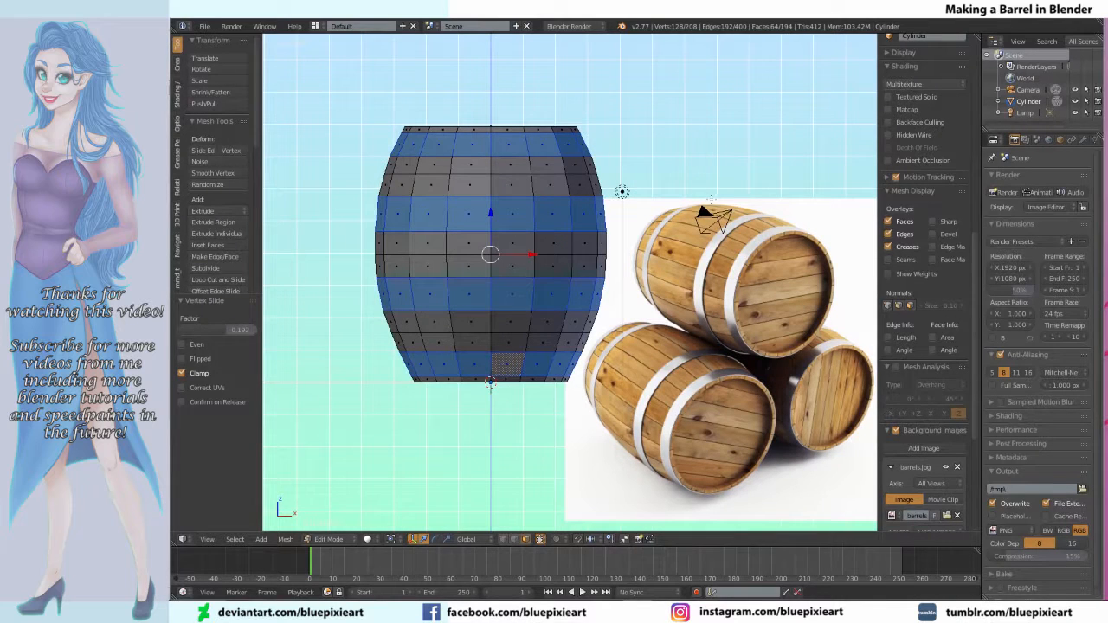
key(e)
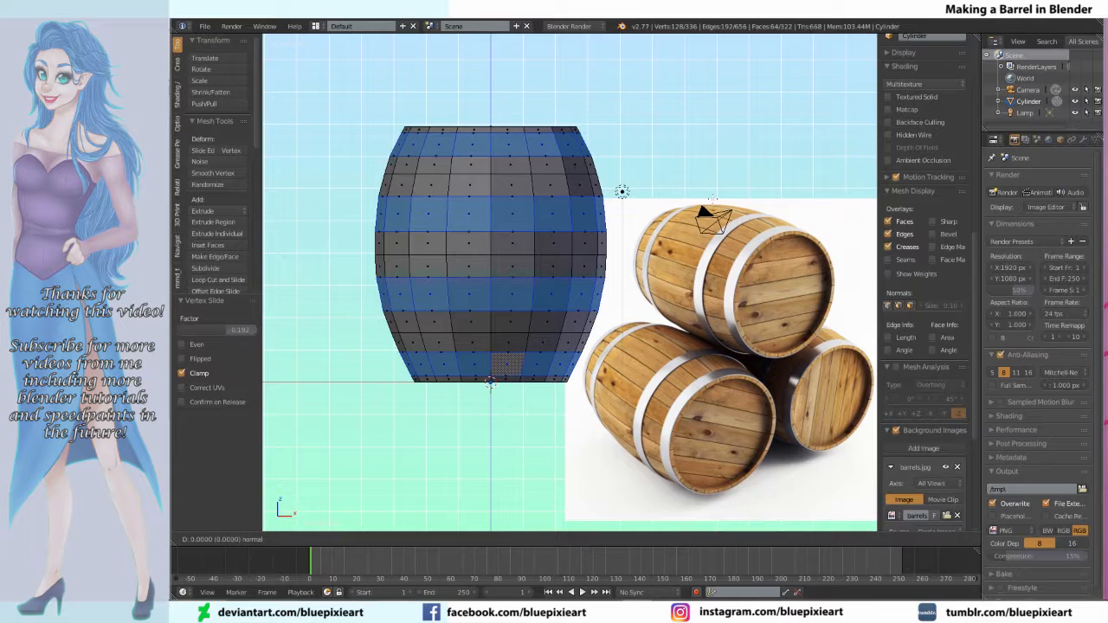
key(s)
key(shift+z)
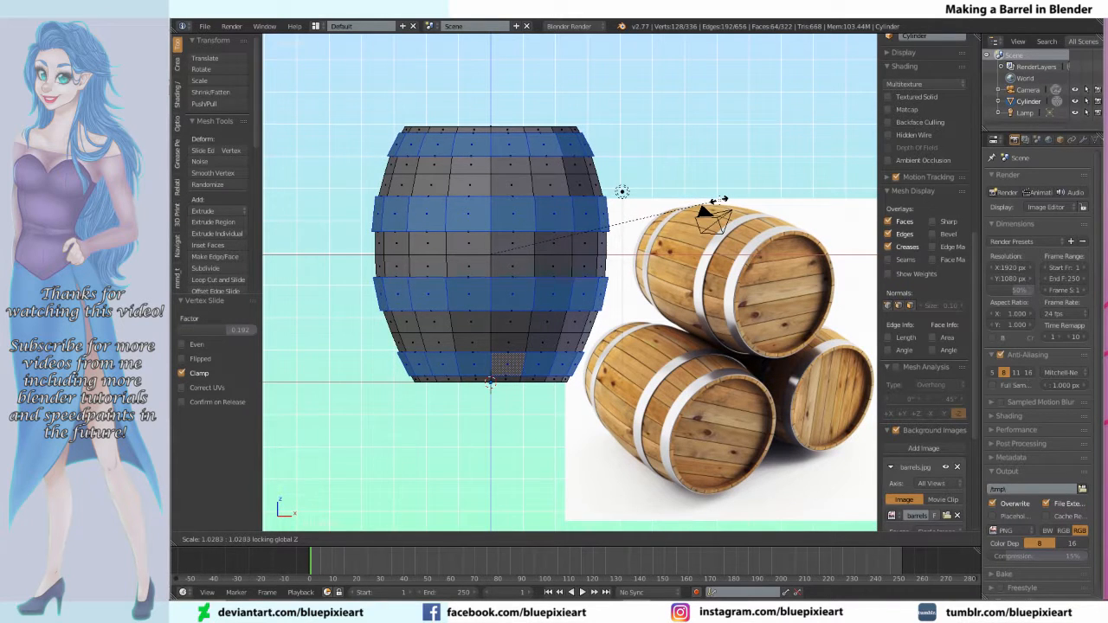
click(718, 200)
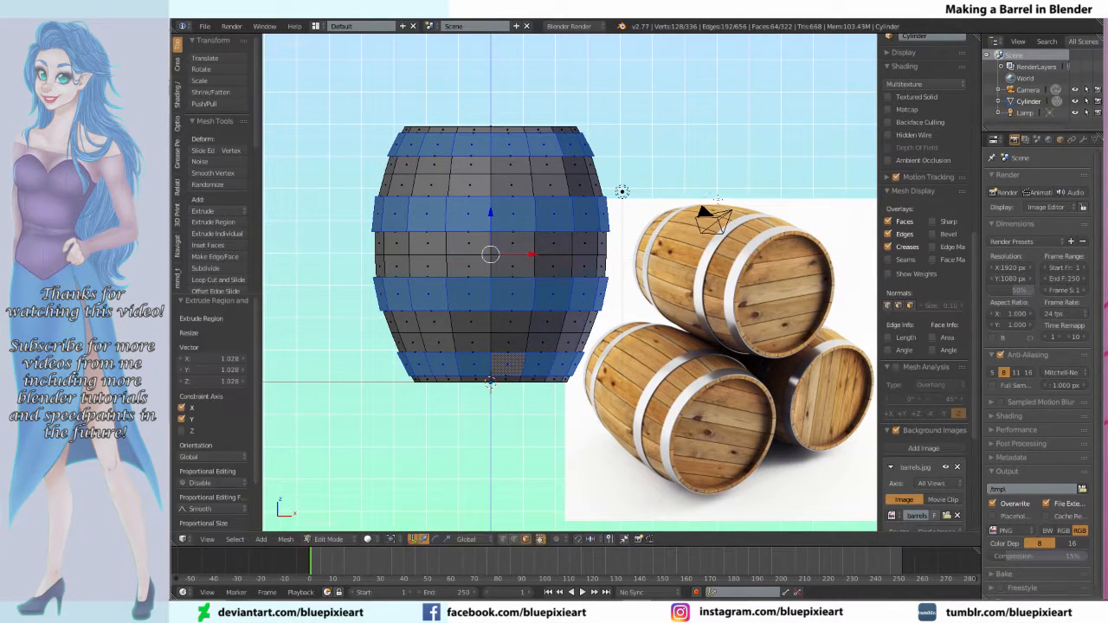
Step: Deselect the mesh, return to Object Mode and apply smooth shading to the barrel
key(a)
key(Tab)
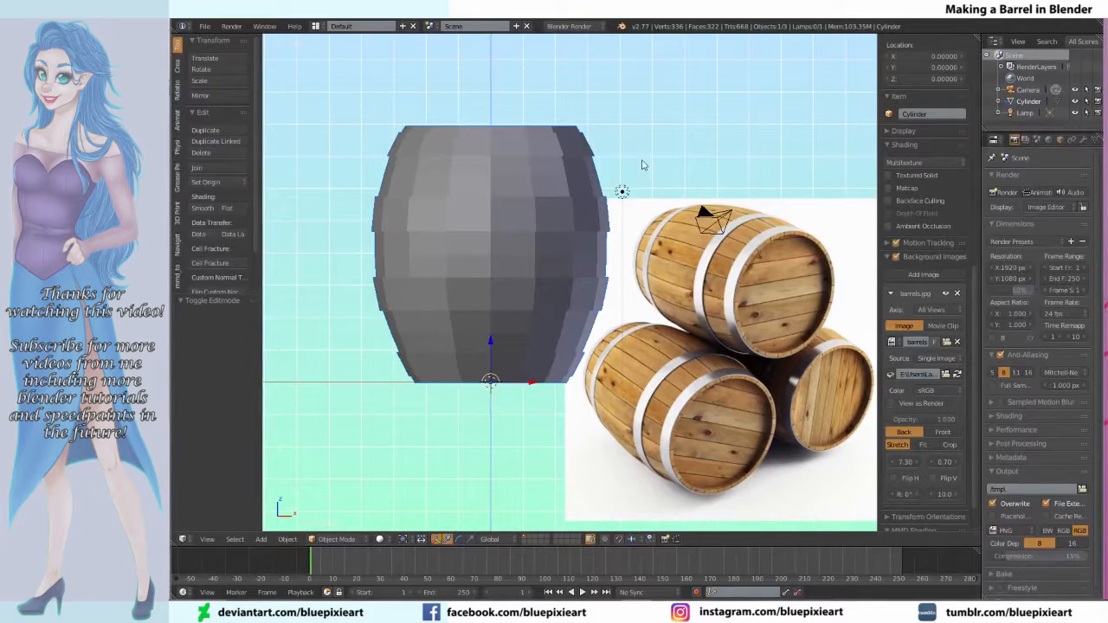
middle_drag(645, 198, 658, 173)
key(1)
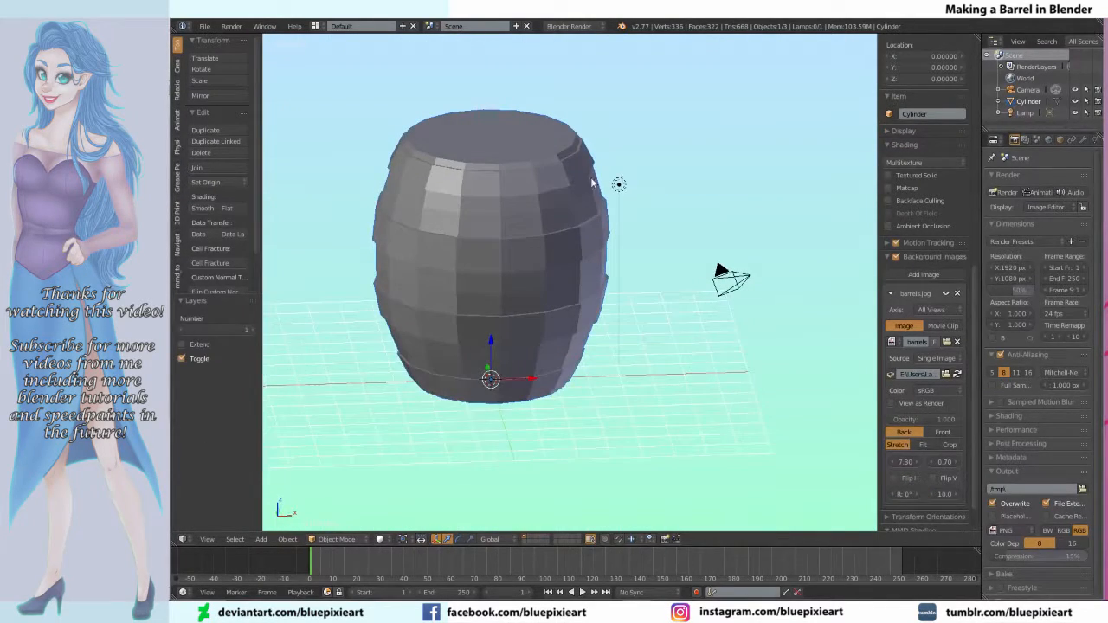
click(201, 207)
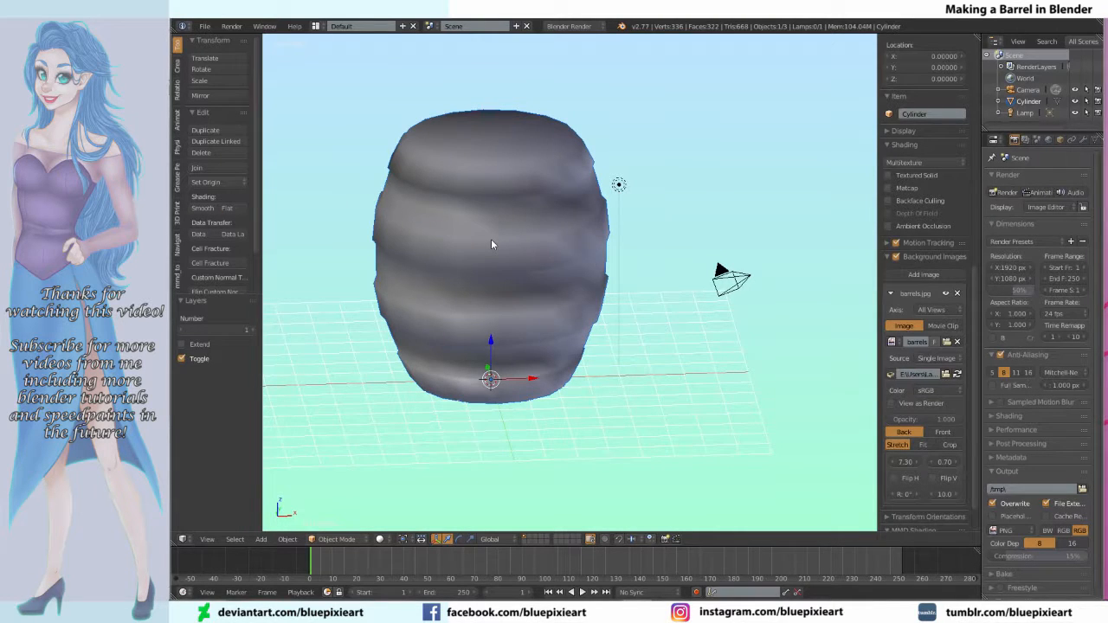
Step: Return the barrel to flat shading in Object Mode
key(KP_1)
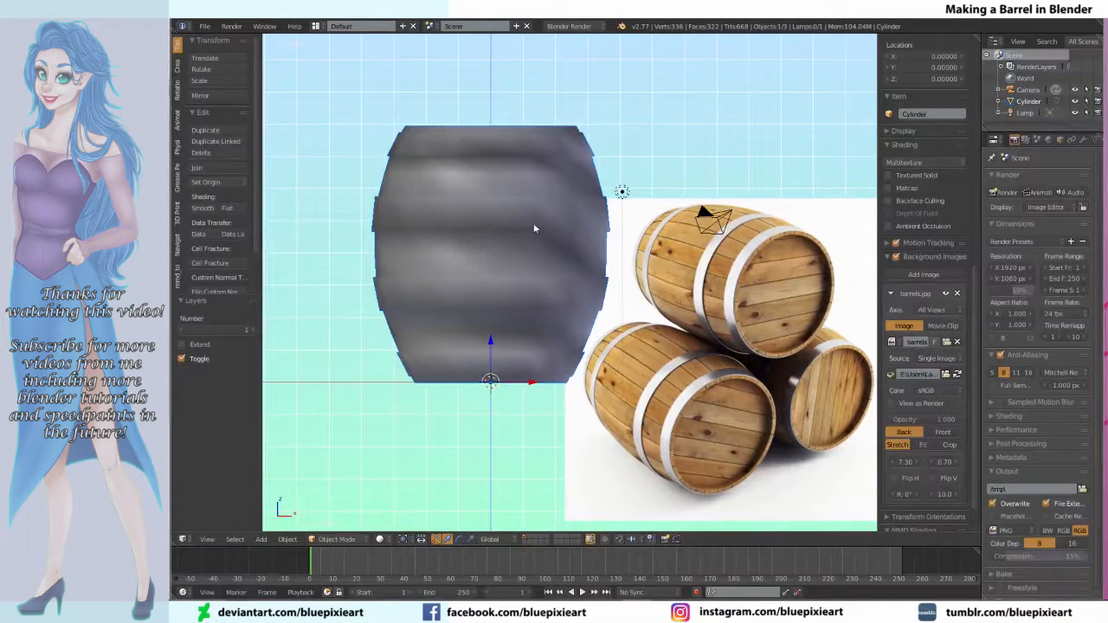
middle_drag(533, 222, 512, 214)
key(Tab)
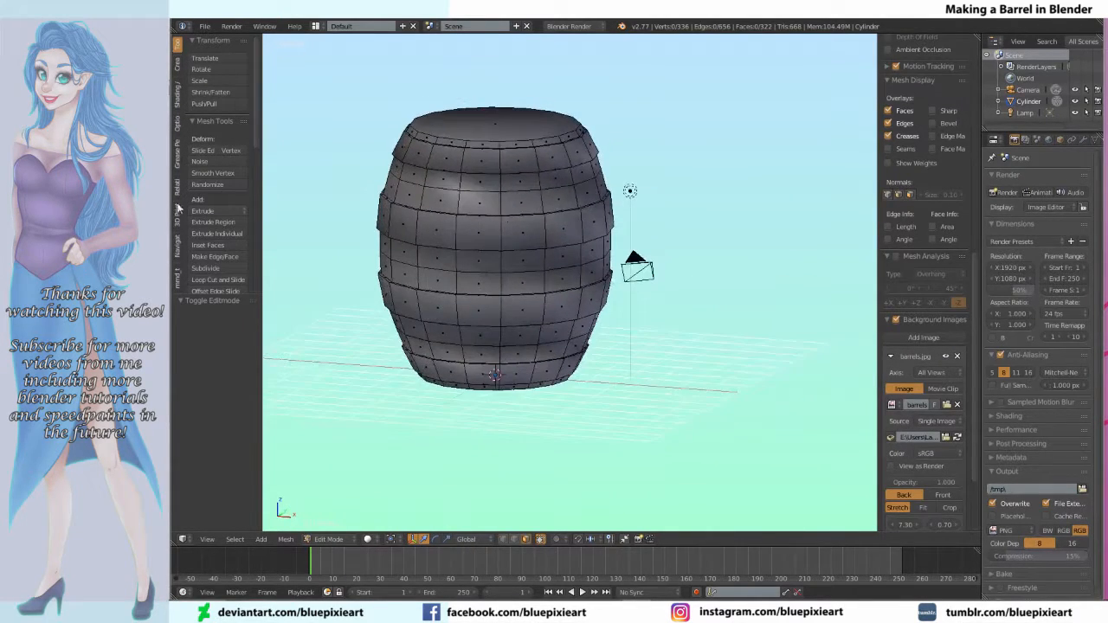
key(Tab)
click(227, 209)
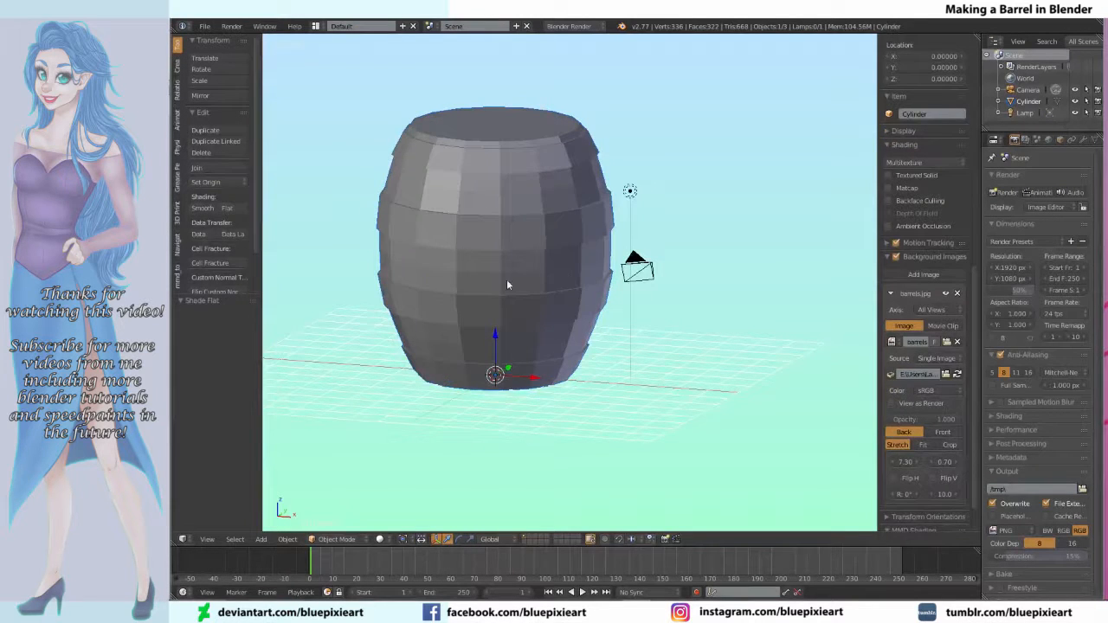
Step: Scale the barrel's top and bottom caps by 1.055 in X and Y only, with proportional editing enabled
key(Tab)
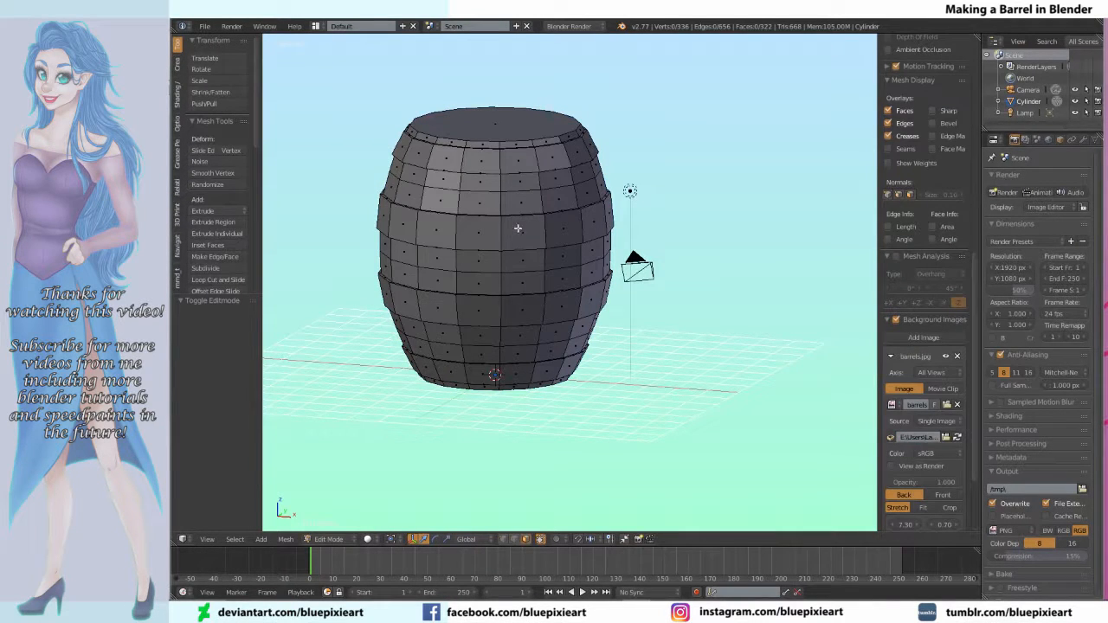
middle_drag(480, 293, 484, 321)
right_click(481, 136)
shift+right_click(485, 320)
key(KP_1)
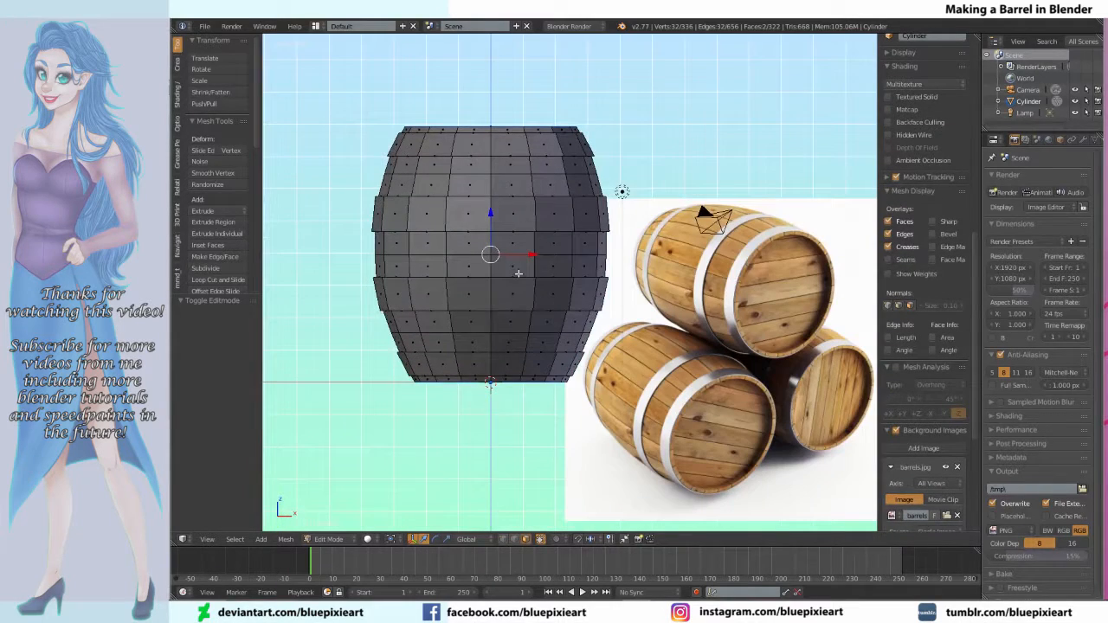
key(o)
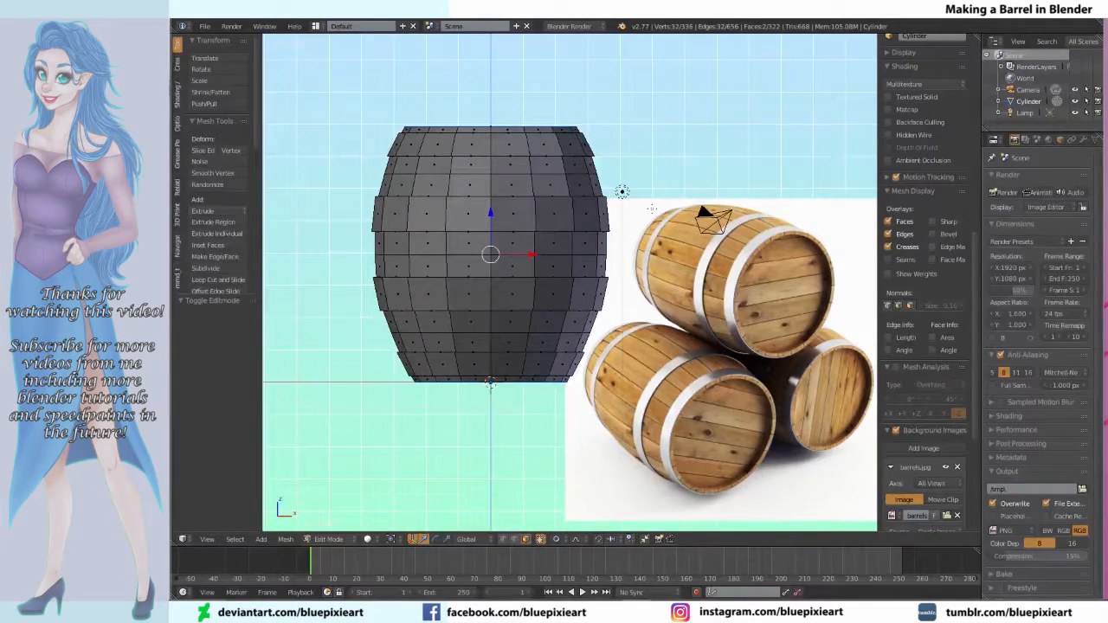
key(s)
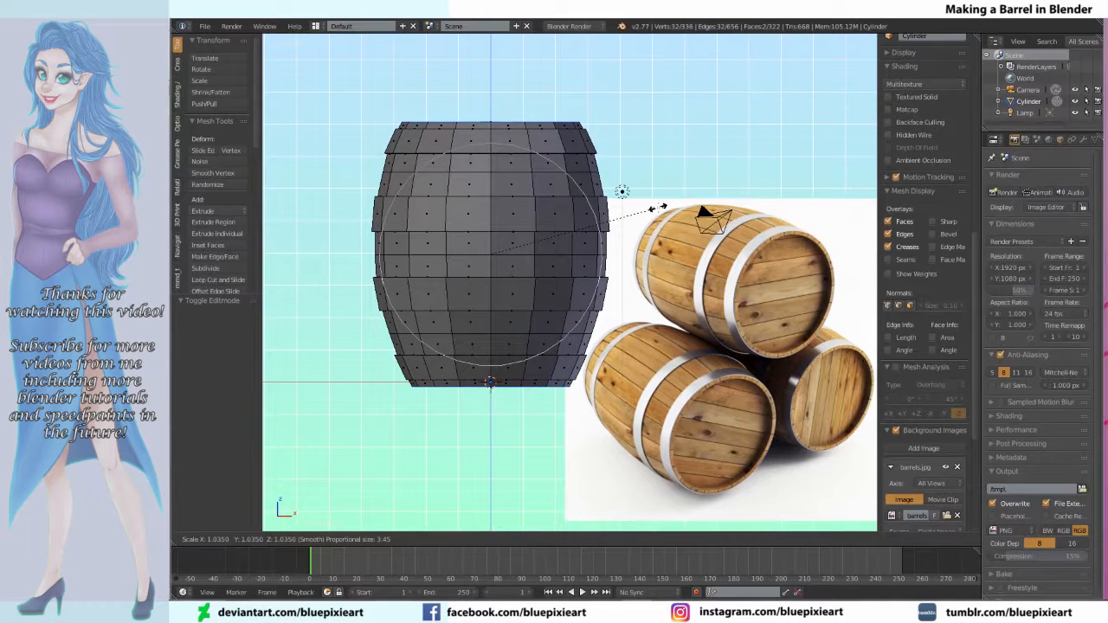
key(shift+z)
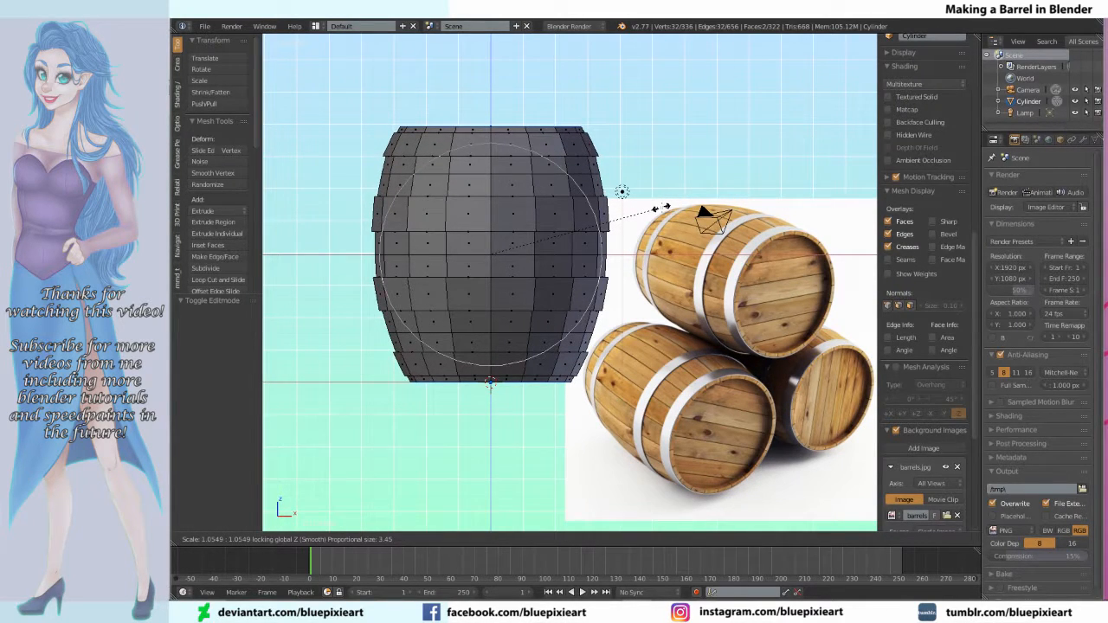
click(661, 208)
Step: Extrude the top cap in place and scale the new face inward by 0.927 to form a rim
middle_drag(660, 208, 673, 312)
right_click(486, 192)
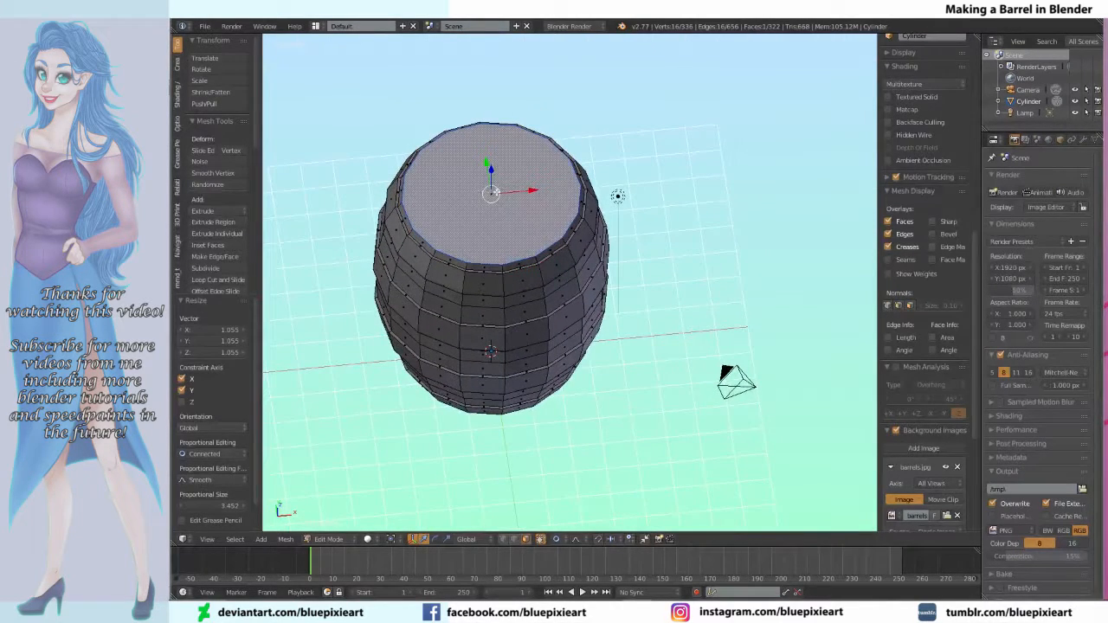
key(e)
right_click(649, 205)
key(s)
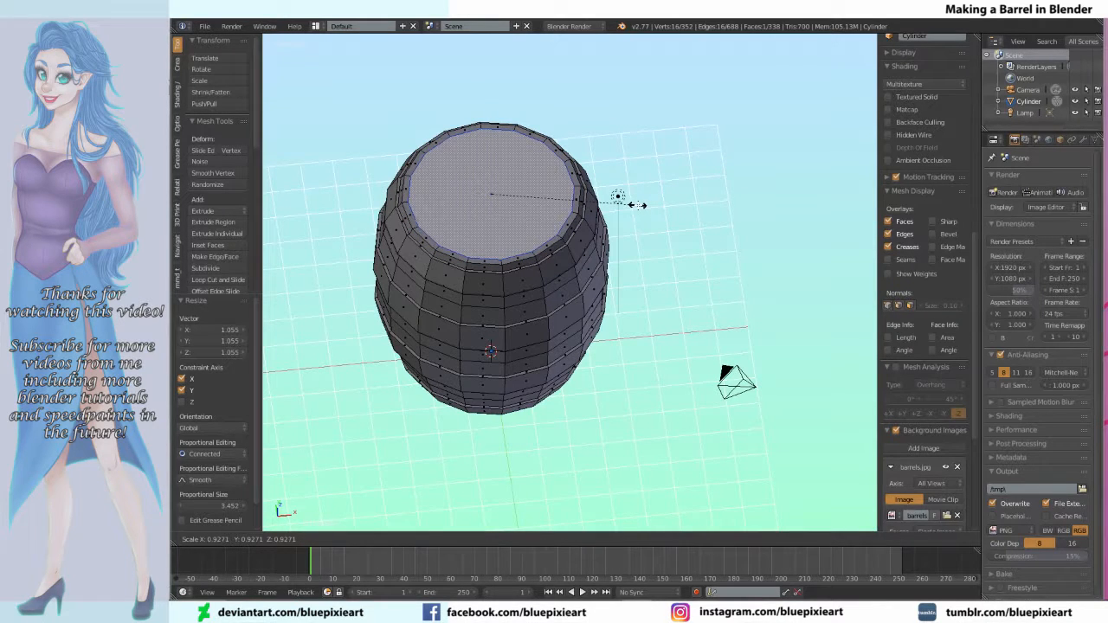
click(637, 204)
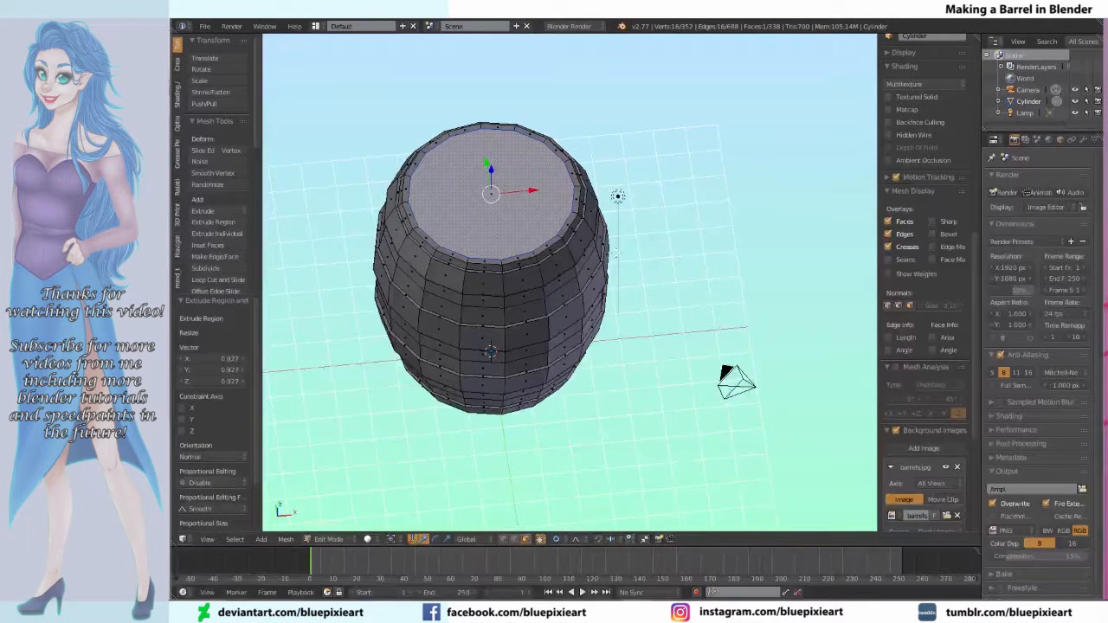
Step: Extrude the inner top face about 0.35 downward along Z to recess the barrel lid
key(e)
key(z)
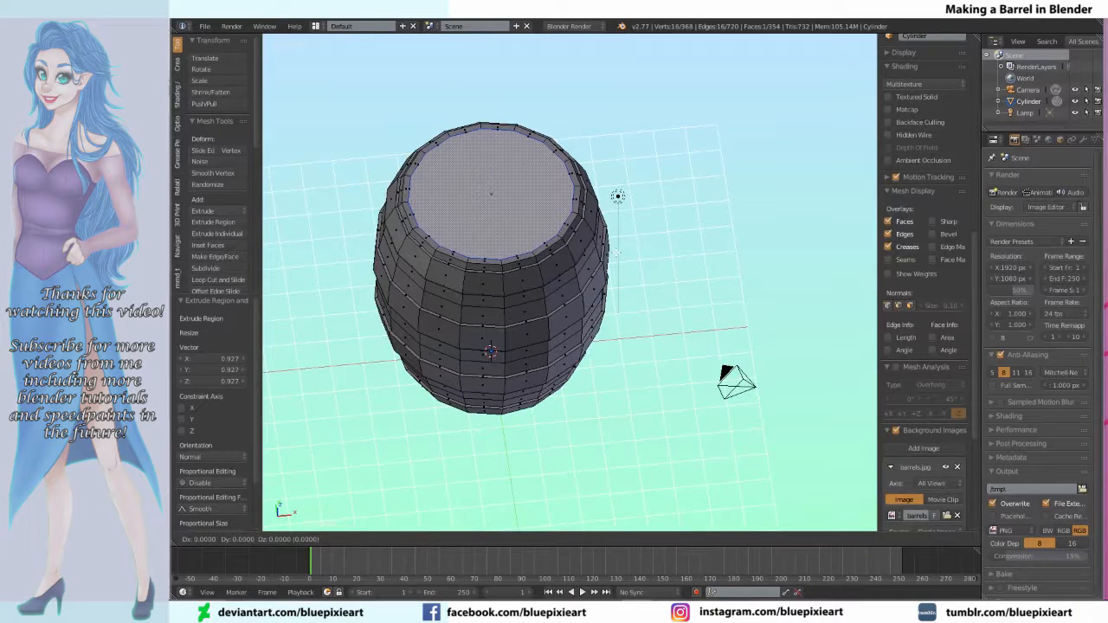
key(z)
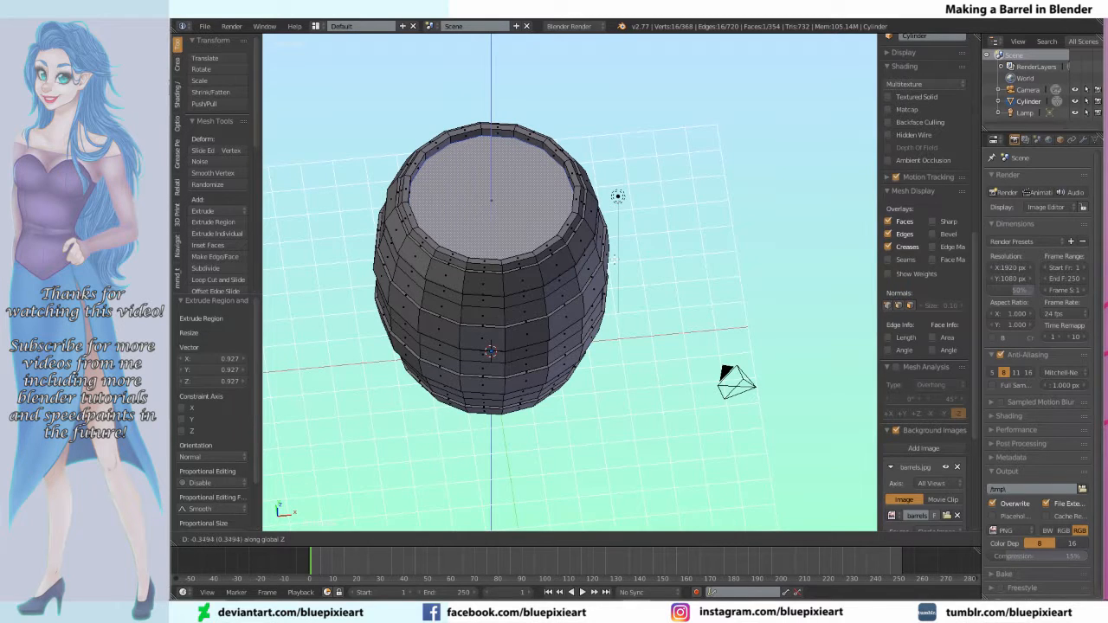
key(Return)
key(Tab)
middle_drag(403, 324, 344, 298)
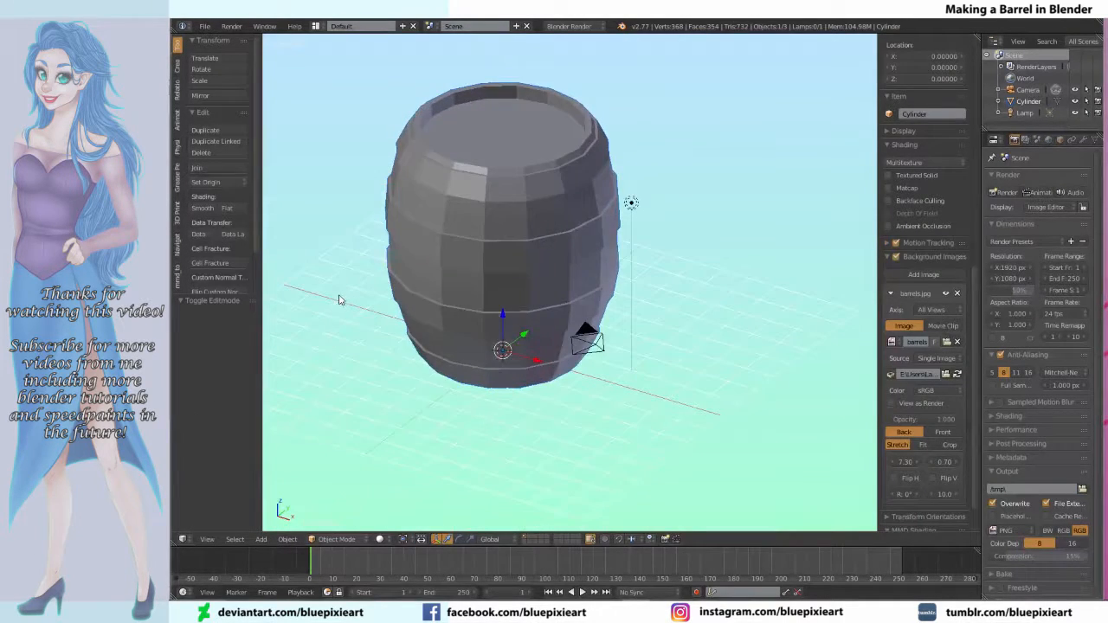
key(Tab)
key(g)
key(z)
right_click(546, 240)
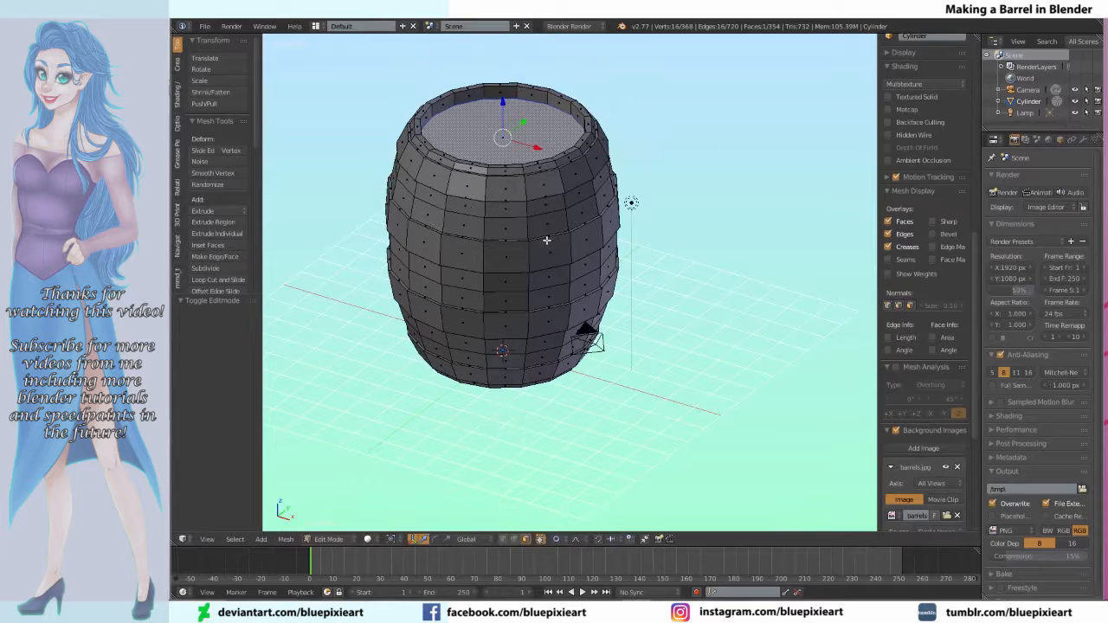
Step: Disable proportional editing and raise the recessed lid face by 0.142 along Z
key(o)
key(g)
key(z)
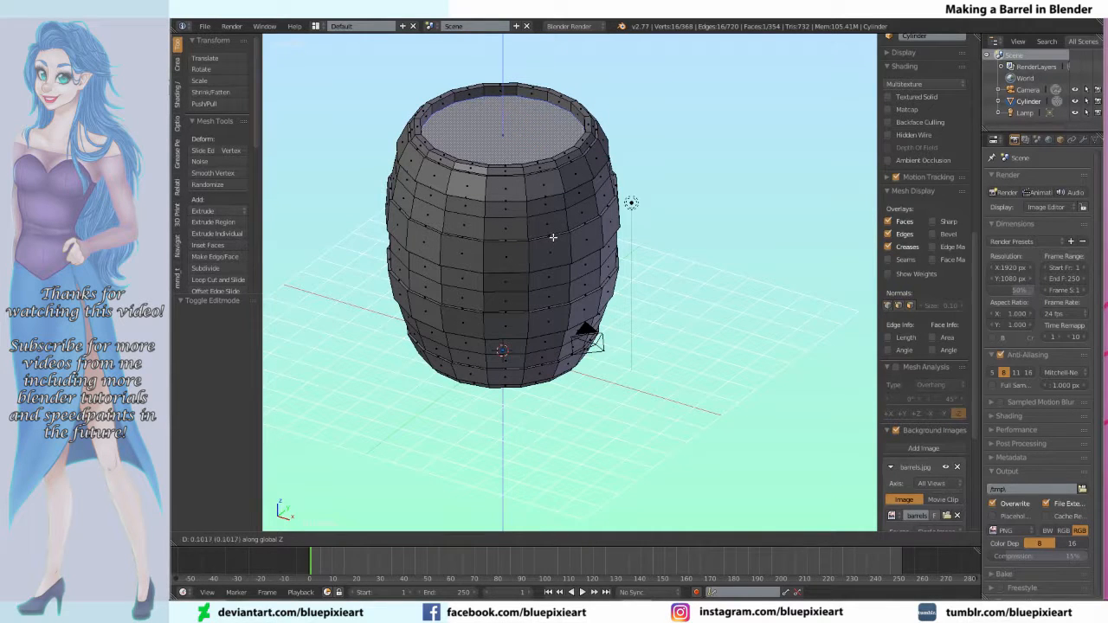
click(549, 240)
Step: Hide the grid floor in the 3D viewport's display settings
middle_drag(497, 337, 827, 231)
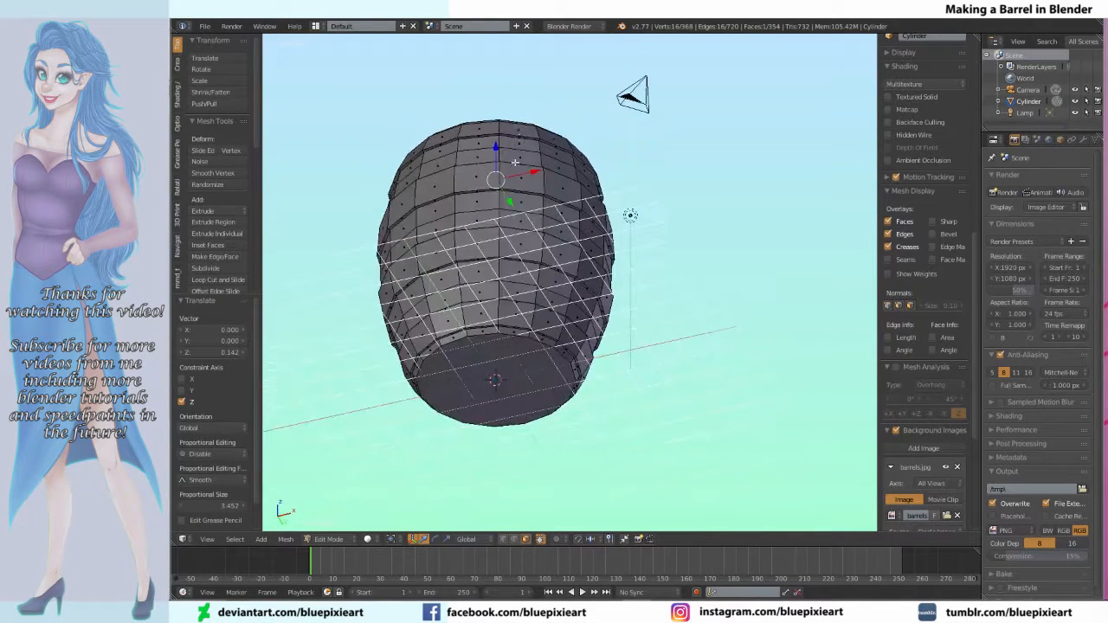
middle_drag(561, 375, 522, 279)
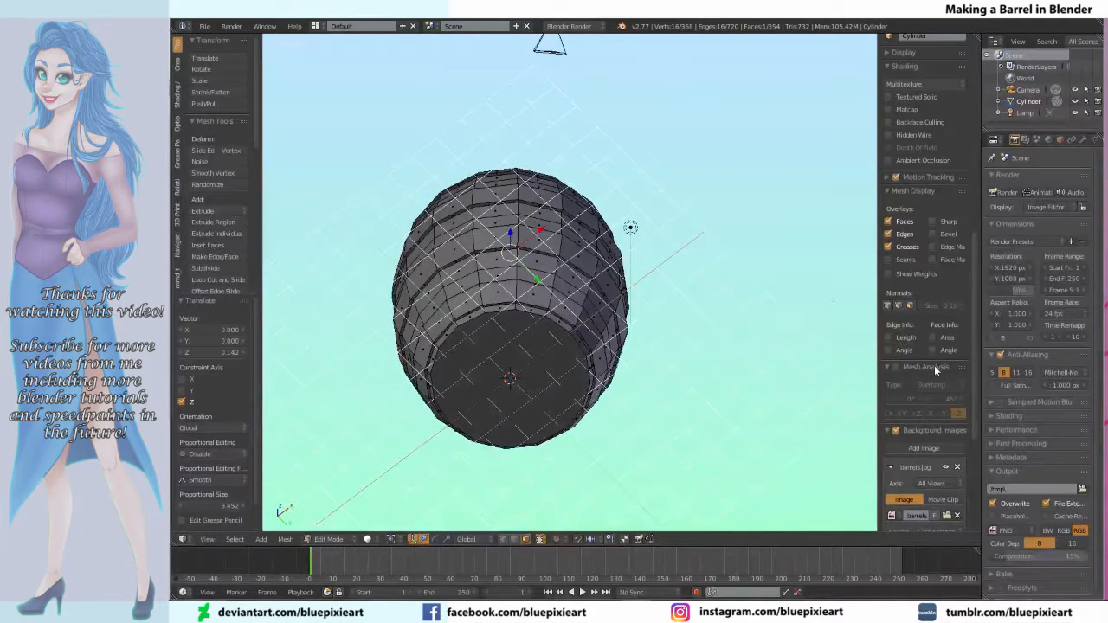
scroll(934, 365, down, 4)
scroll(934, 370, up, 9)
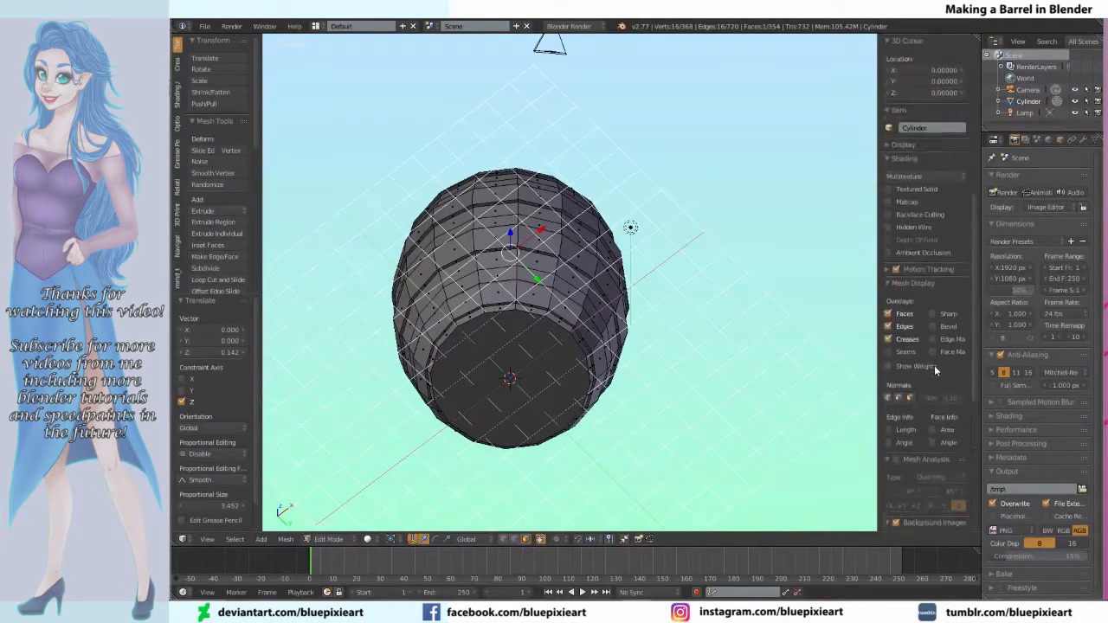
click(891, 212)
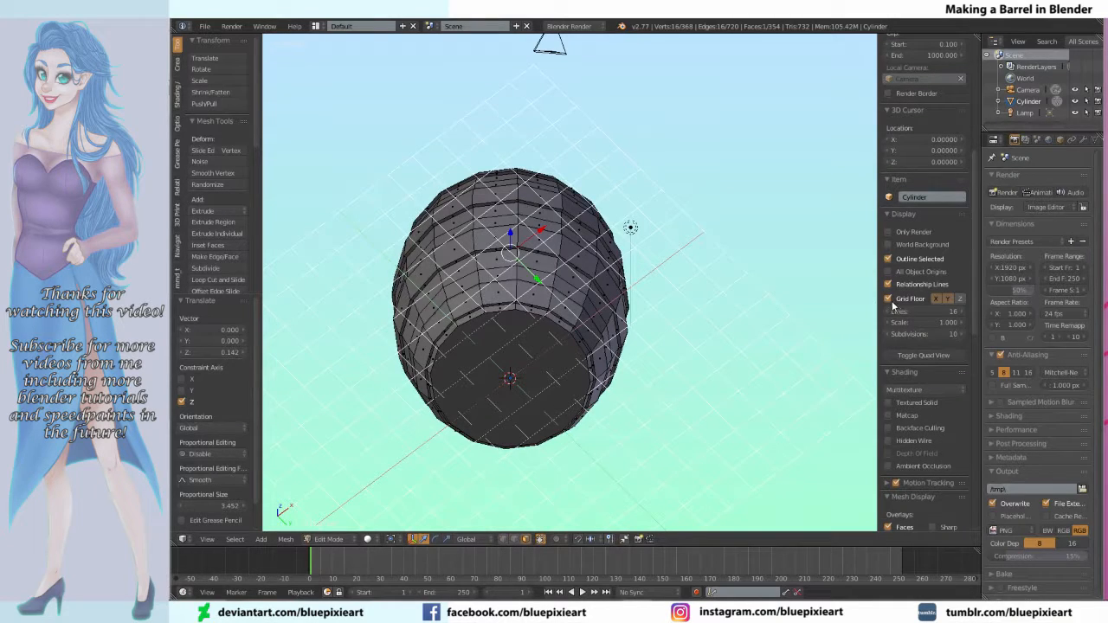
click(888, 299)
middle_drag(472, 342, 544, 433)
click(959, 300)
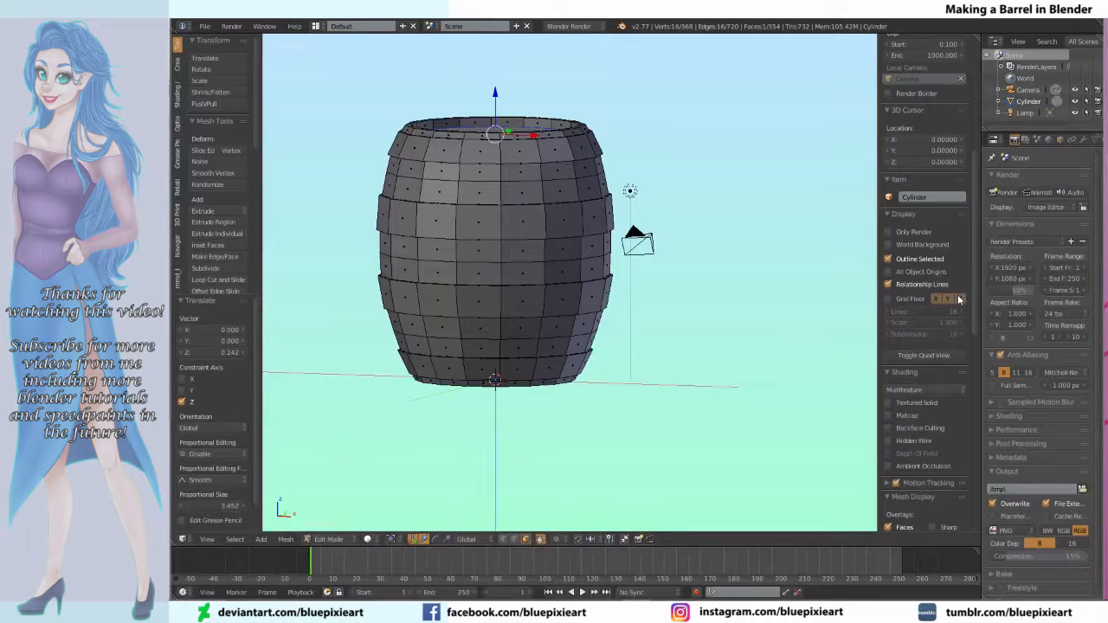
click(960, 299)
click(948, 300)
click(940, 300)
click(940, 300)
click(947, 301)
Step: Extrude the barrel's bottom cap in place and scale the new face inward by 0.901
middle_drag(508, 440, 537, 310)
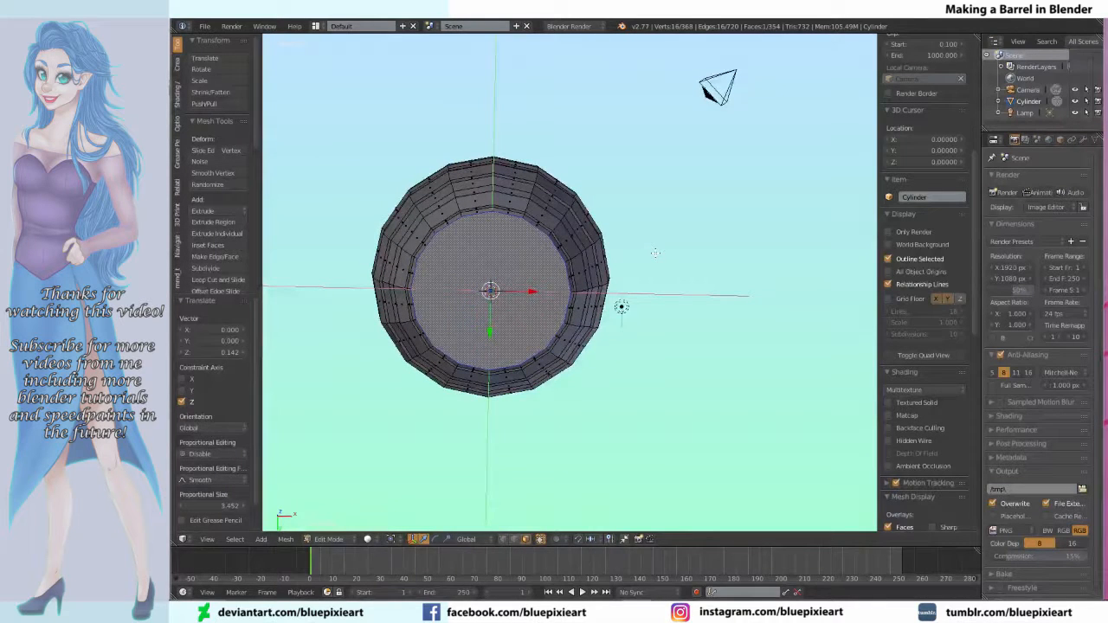
key(e)
key(s)
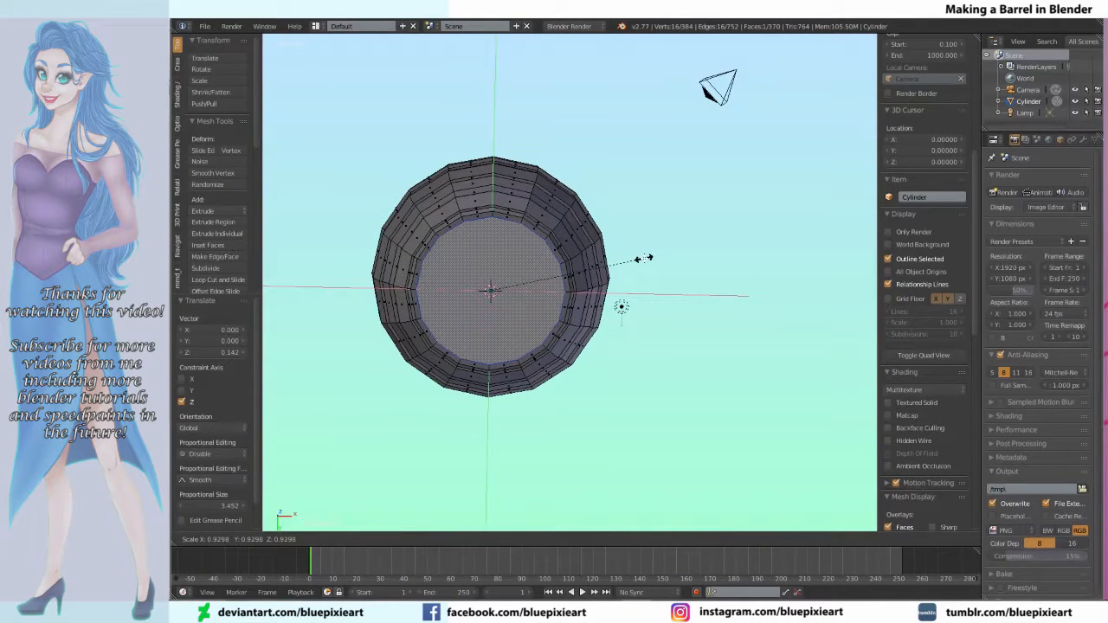
click(638, 260)
Step: Extrude the inner bottom face 0.256 upward along Z to recess the base, returning to Object Mode
middle_drag(639, 260, 568, 350)
key(e)
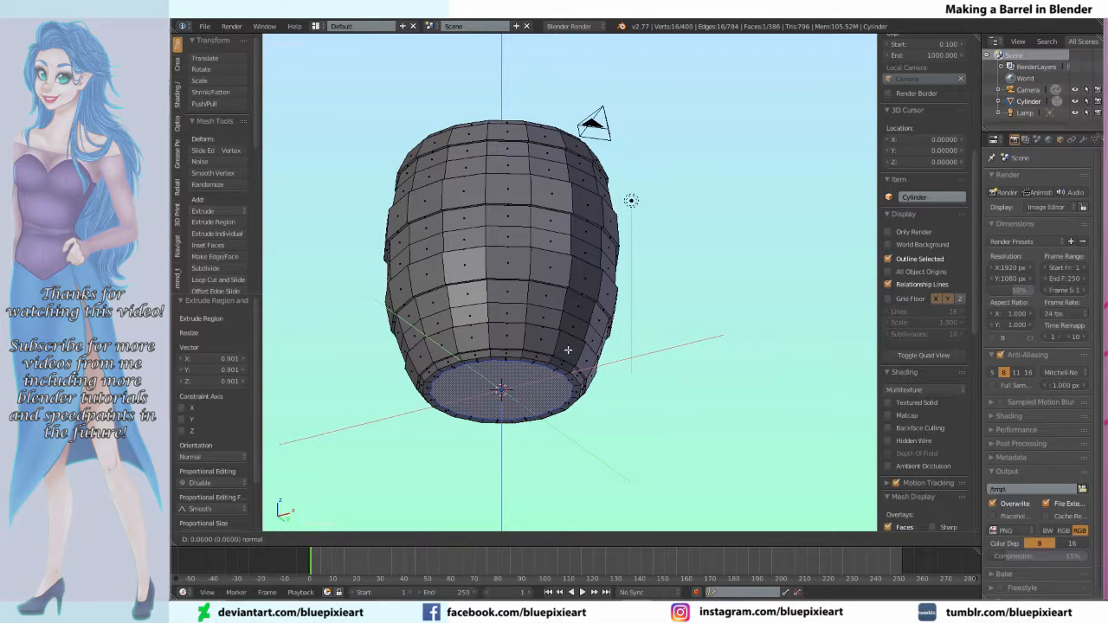
key(z)
click(568, 337)
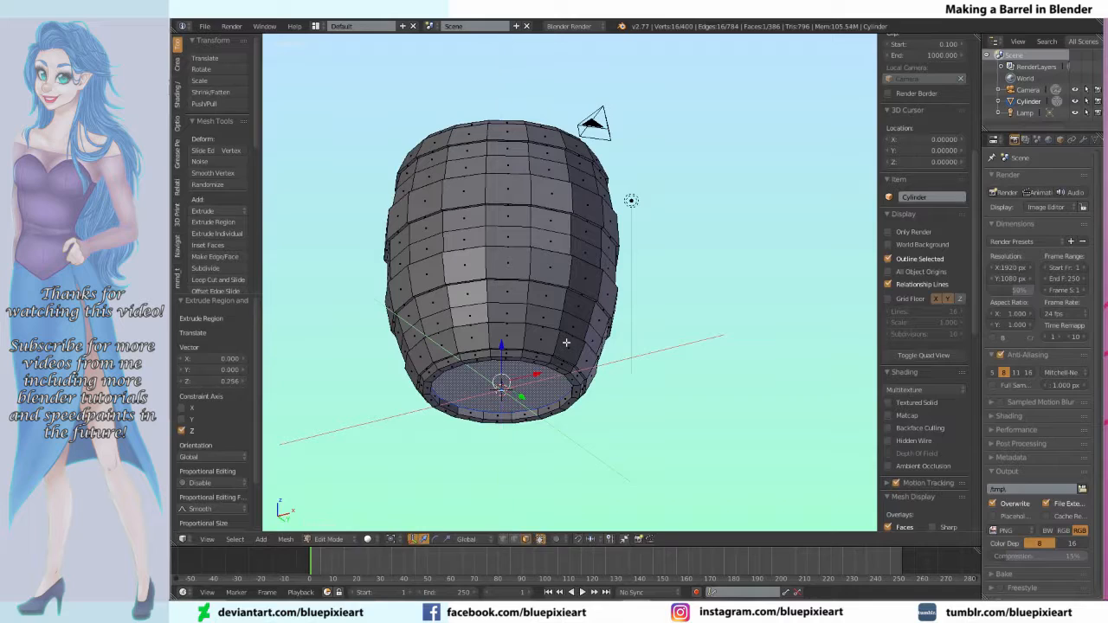
key(Tab)
mouse_move(478, 393)
middle_down()
mouse_move(487, 346)
mouse_move(410, 329)
mouse_move(361, 442)
mouse_move(525, 447)
mouse_move(433, 440)
mouse_move(408, 413)
mouse_move(349, 430)
mouse_move(473, 350)
middle_up()
Step: Select the four protruding hoop face rings of the barrel in Edit Mode from the front view
key(1)
key(KP_1)
key(Tab)
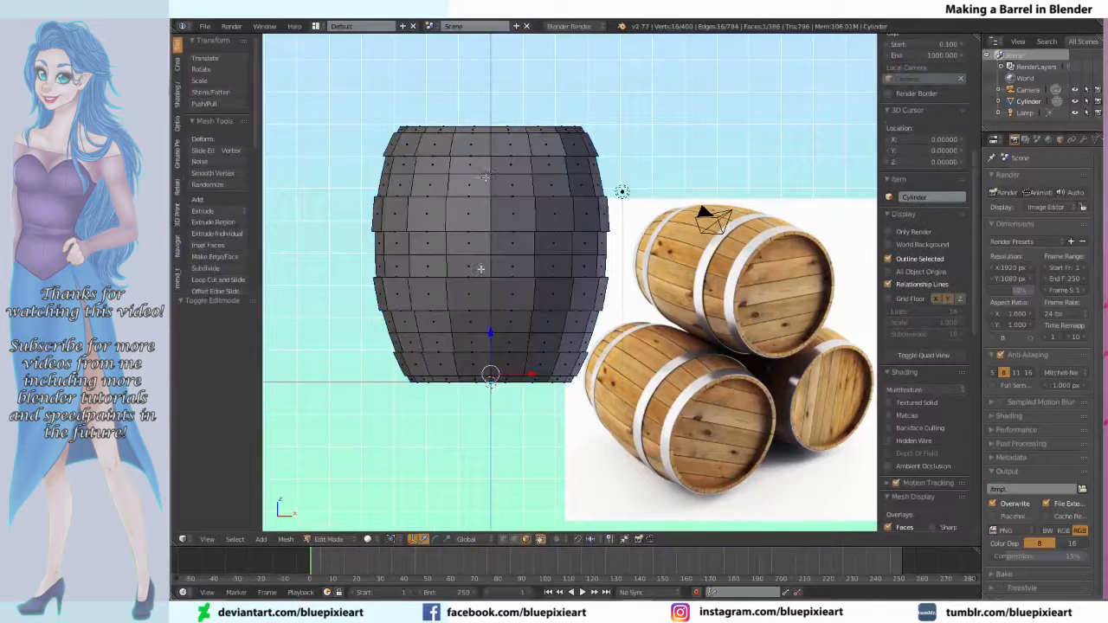
alt+right_click(494, 145)
alt+shift+right_click(490, 214)
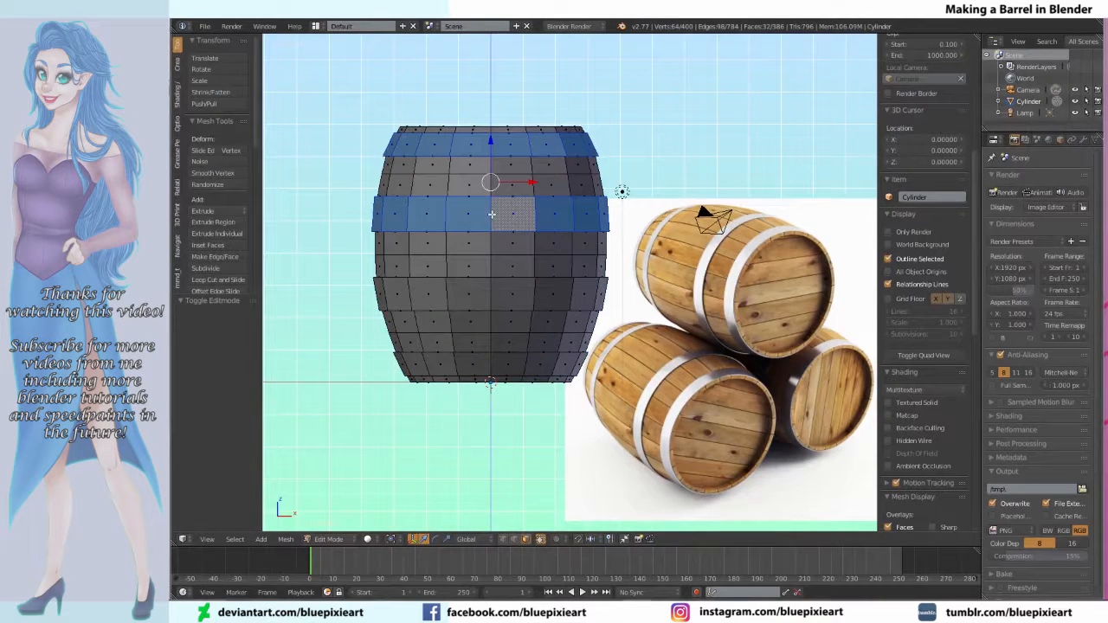
alt+shift+right_click(489, 286)
alt+shift+right_click(489, 367)
key(s)
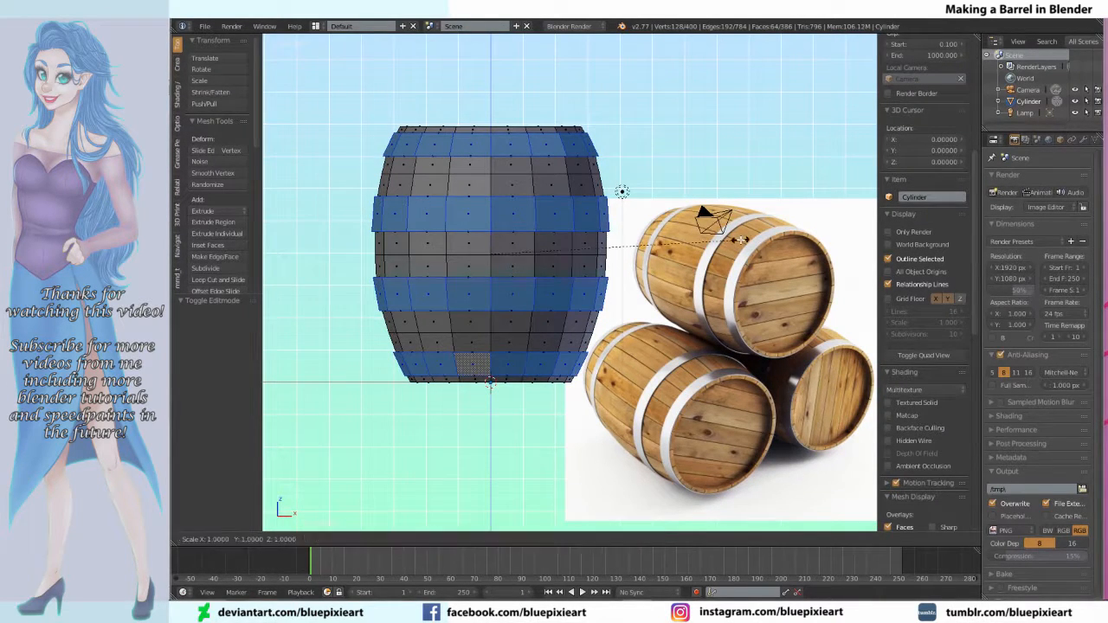
key(shift+z)
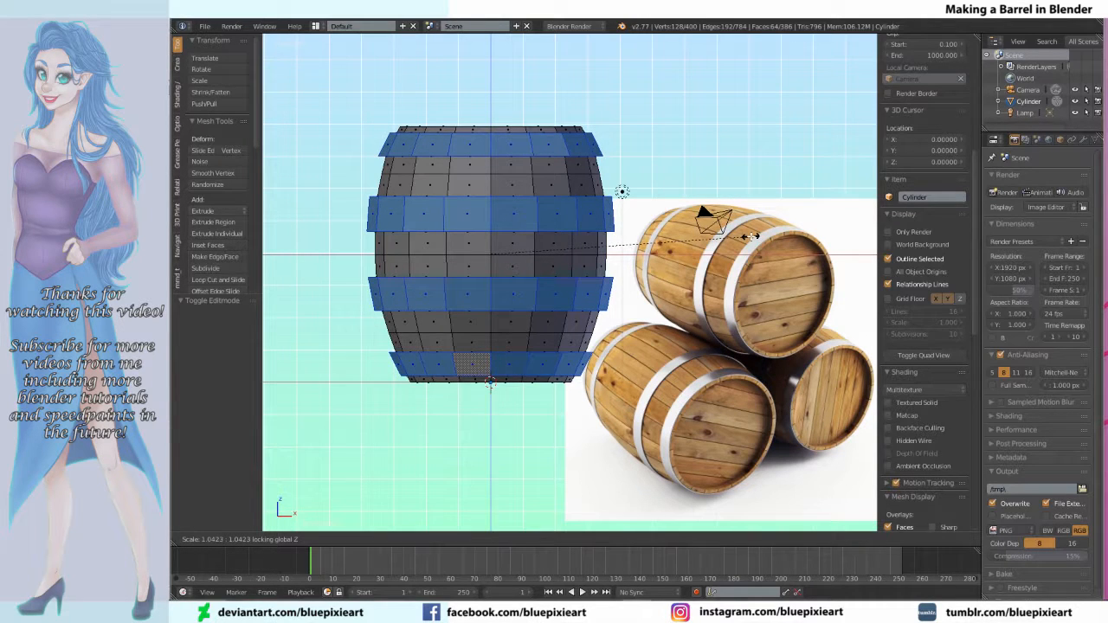
click(666, 243)
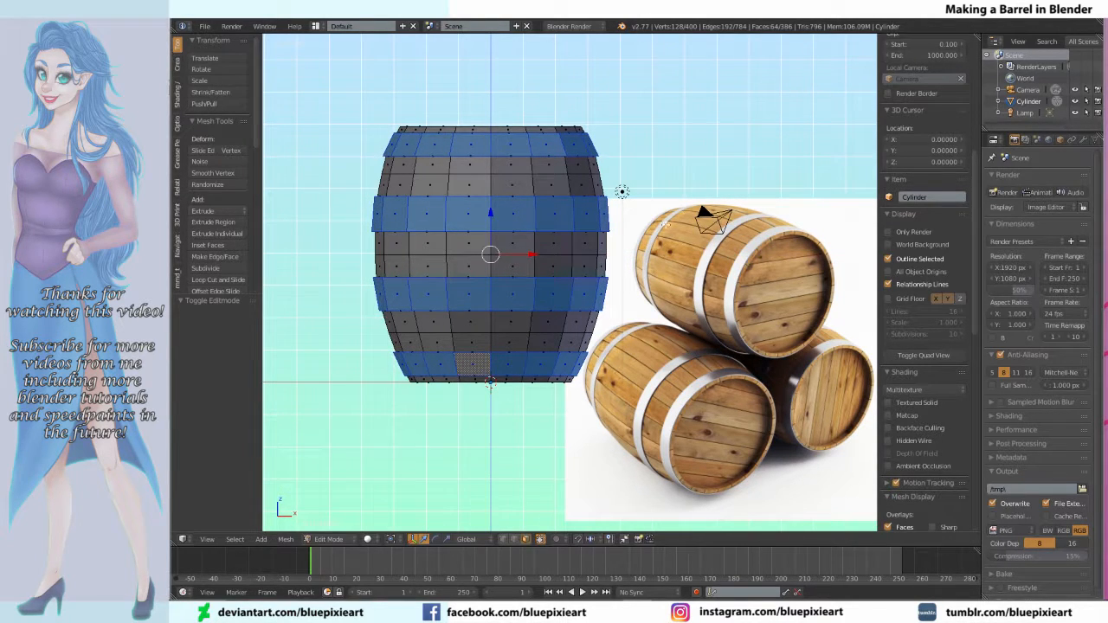
Step: Scale the four selected hoop rings by 0.985 in X and Y only, returning to Object Mode
key(s)
key(shift+z)
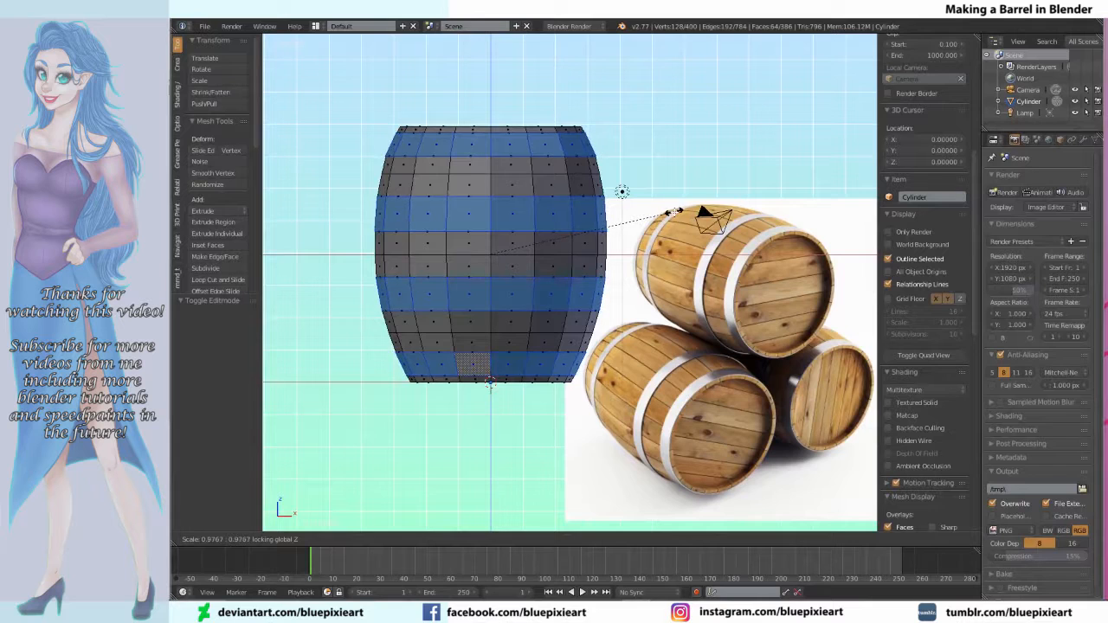
click(675, 212)
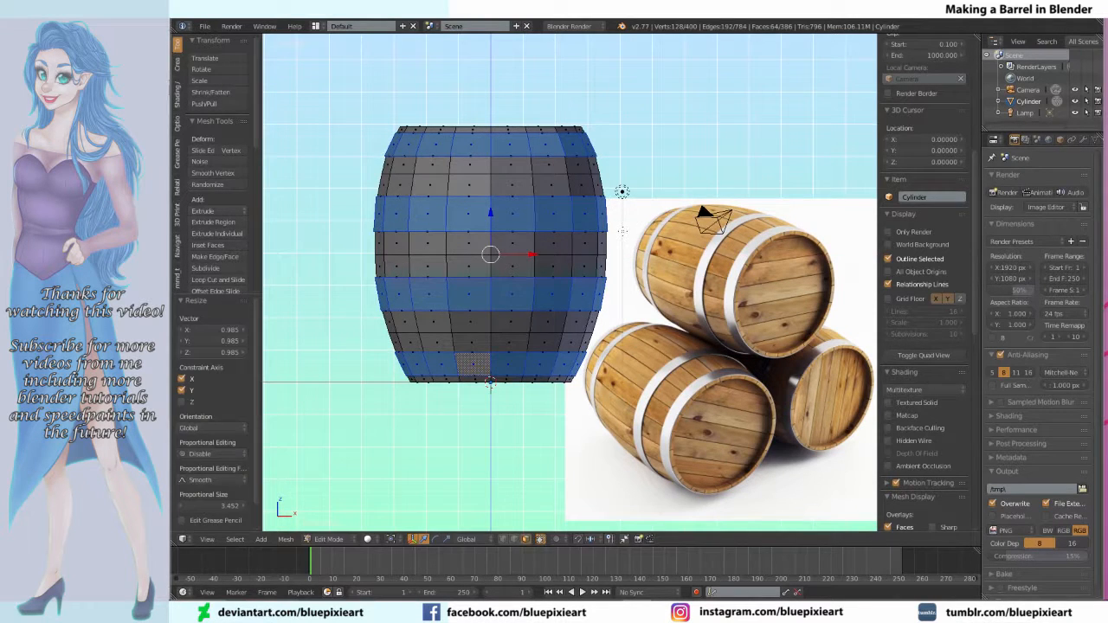
key(Tab)
middle_drag(622, 232, 586, 226)
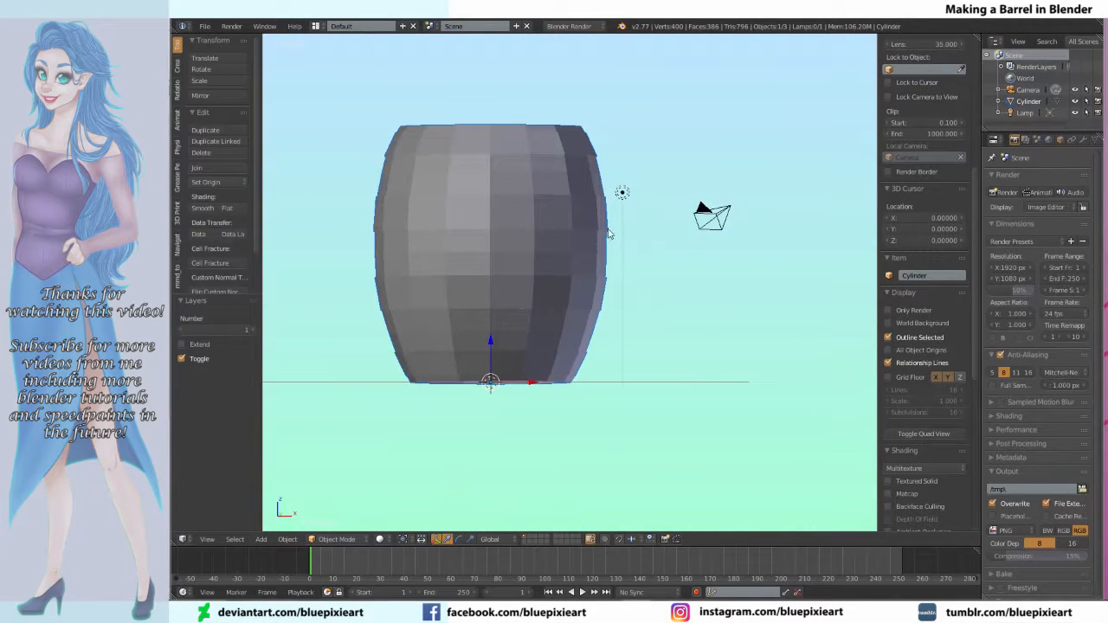
Step: Extrude the four selected hoop rings in Edit Mode, leaving the new faces in place, viewed from the front
key(KP_1)
key(Tab)
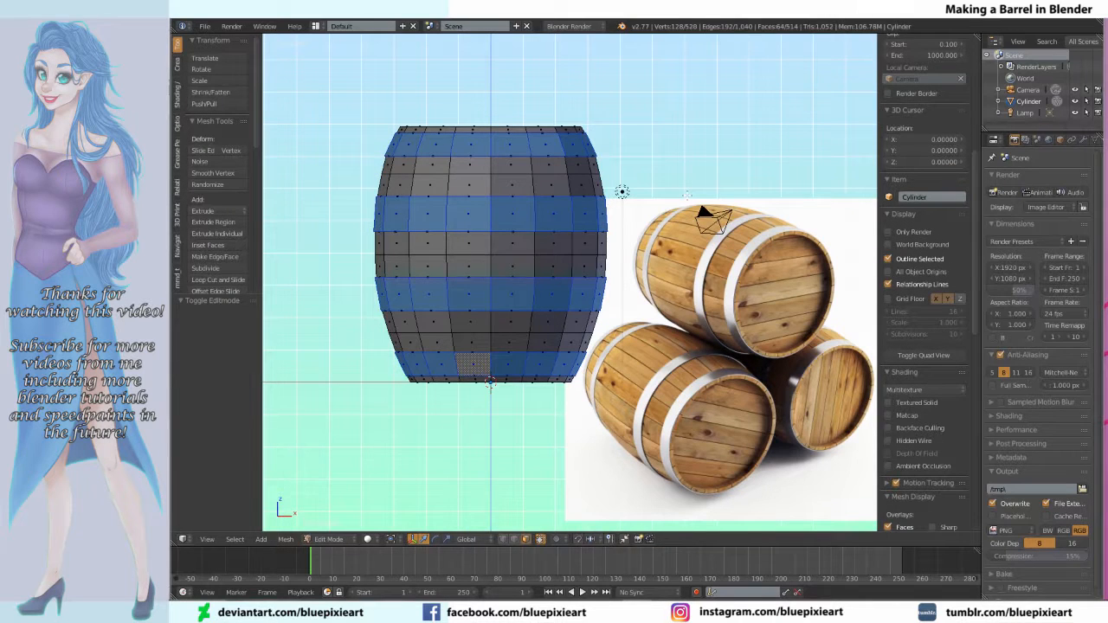
key(shift+d)
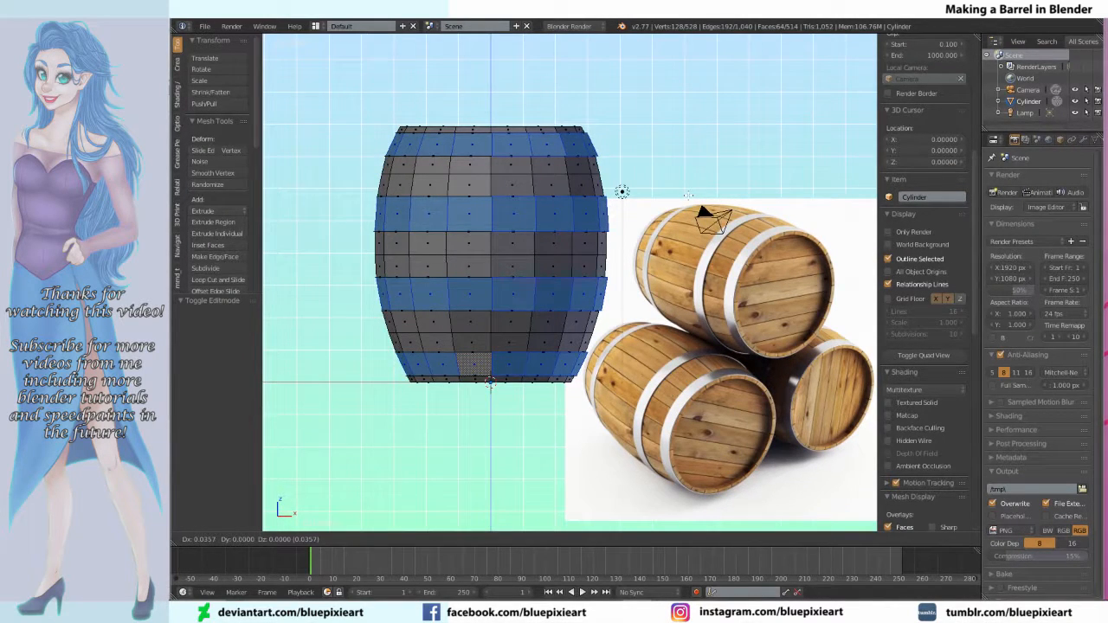
key(Escape)
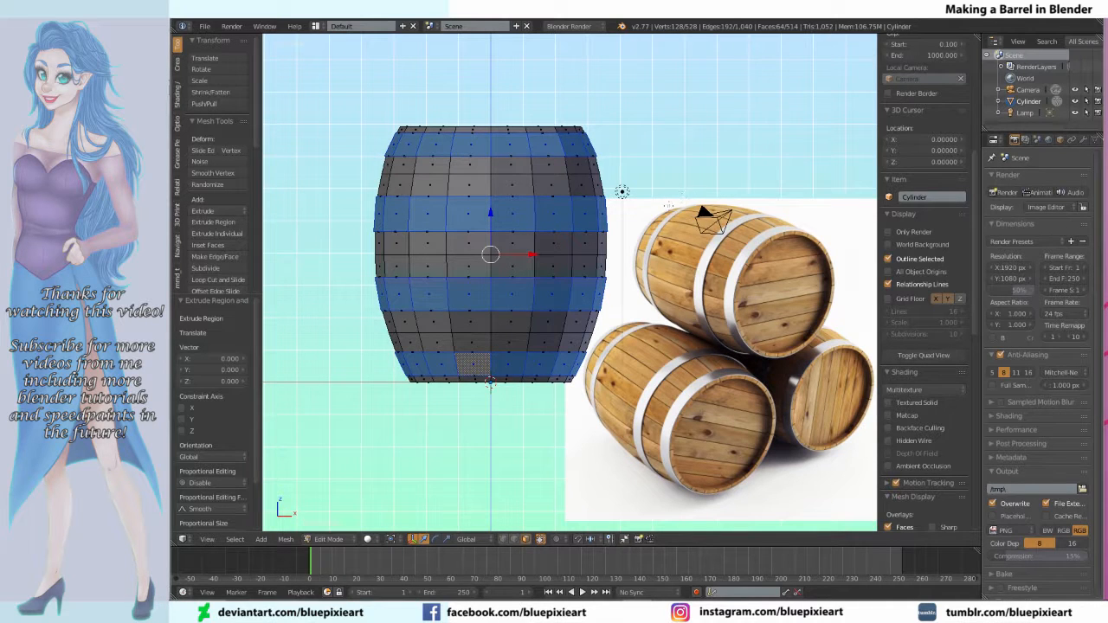
middle_drag(643, 221, 562, 267)
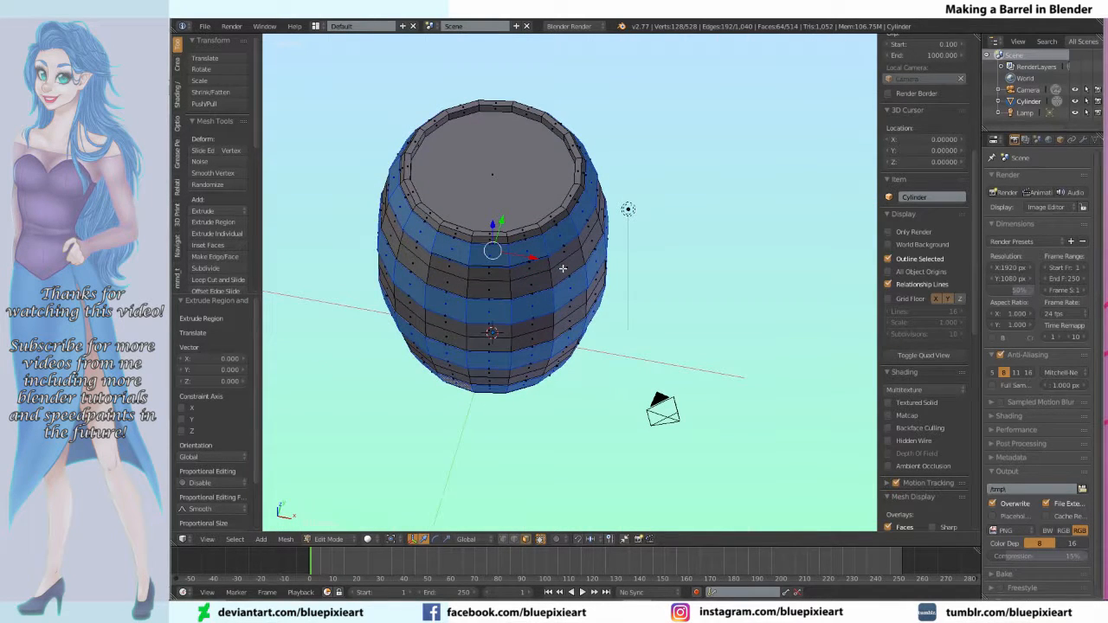
right_click(690, 249)
key(KP_1)
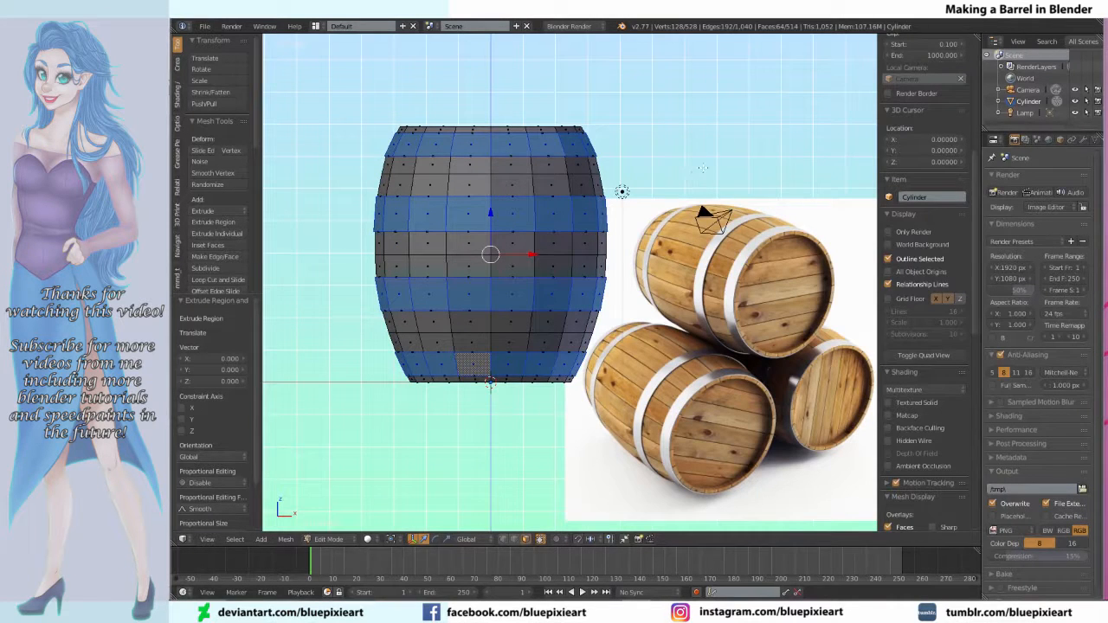
Step: Scale the extruded hoop rings outward by about 1.026 in X and Y only, returning to Object Mode
key(s)
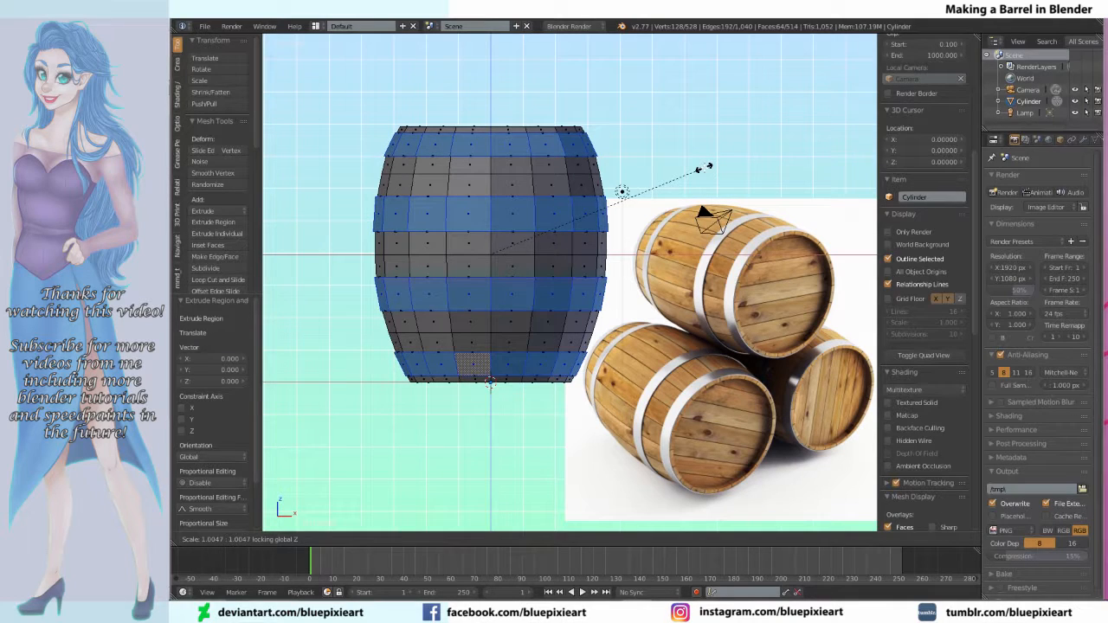
key(shift+z)
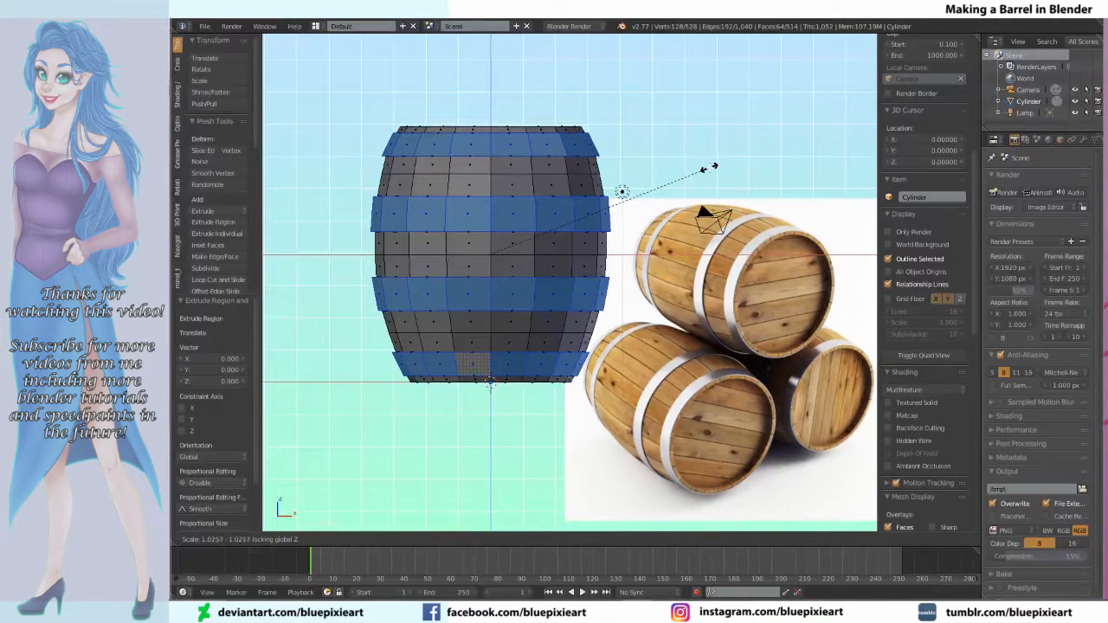
click(713, 165)
key(Tab)
Step: Select the eight edge loops bordering the four hoops, one above and one below each hoop, in Edit Mode
middle_drag(618, 184, 588, 260)
key(Tab)
scroll(584, 276, up, 5)
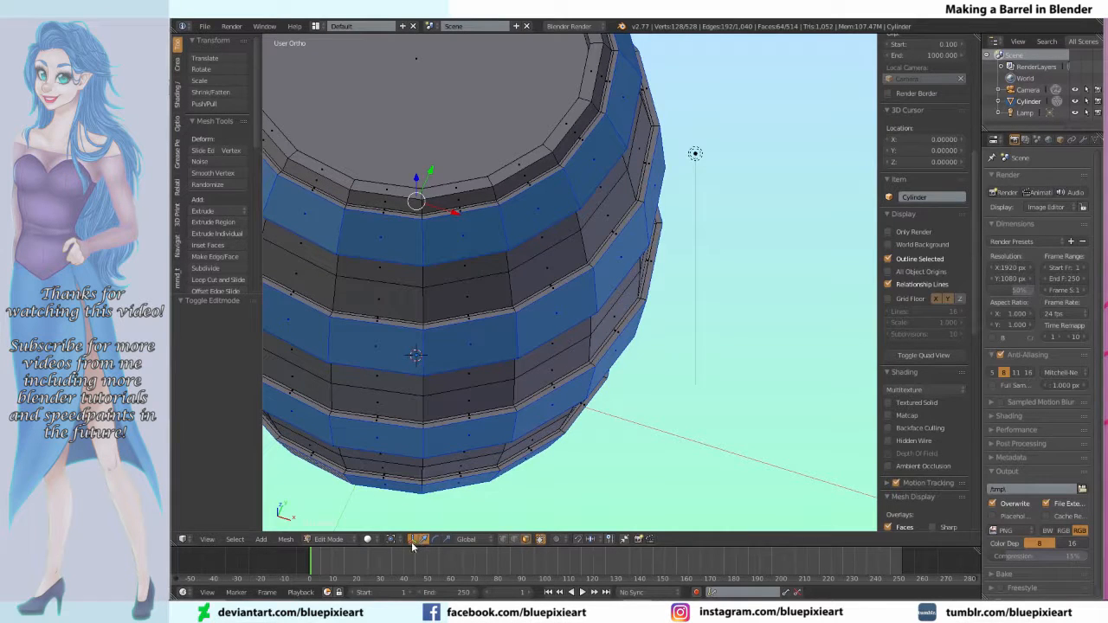
alt+click(443, 322)
alt+shift+click(448, 212)
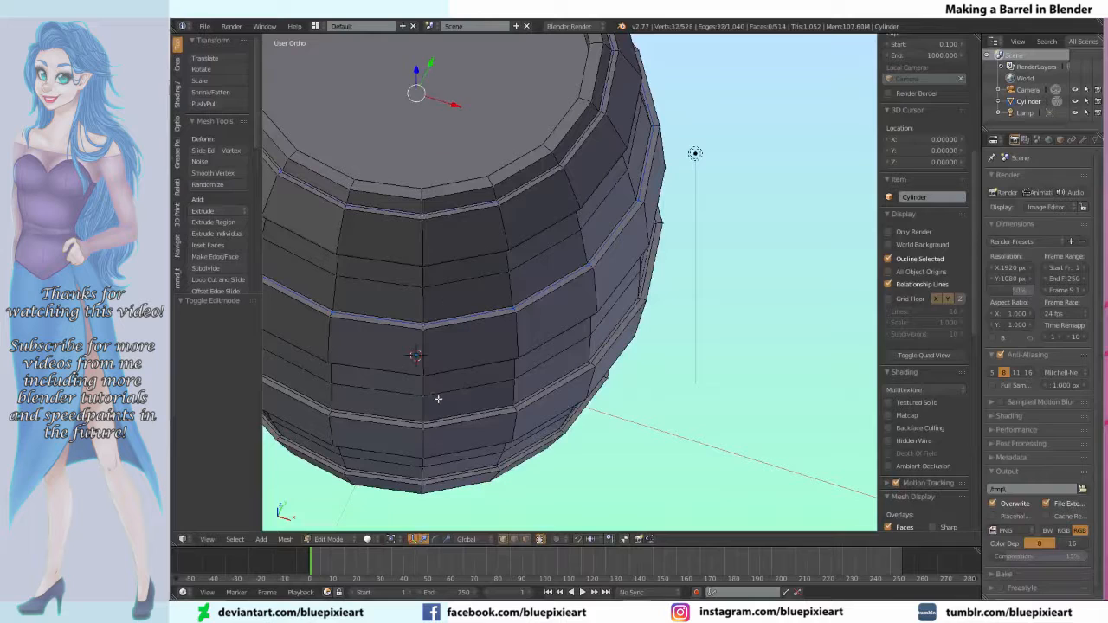
alt+shift+click(451, 419)
alt+shift+click(448, 477)
middle_drag(389, 483, 420, 299)
alt+shift+click(471, 249)
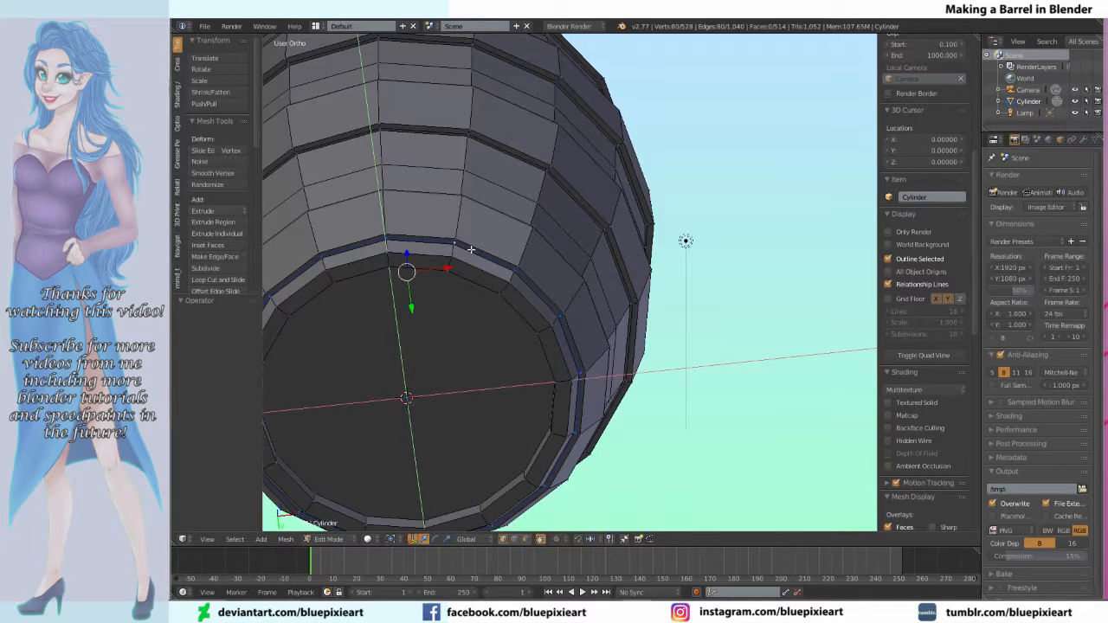
alt+shift+click(501, 146)
alt+shift+click(523, 67)
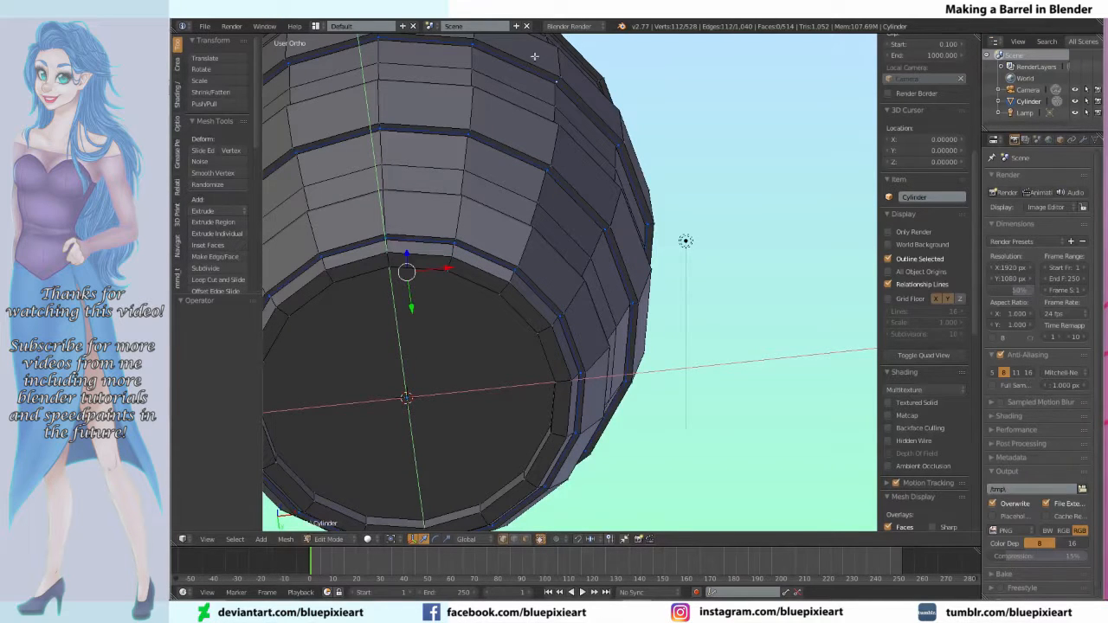
shift+middle_drag(479, 157, 479, 204)
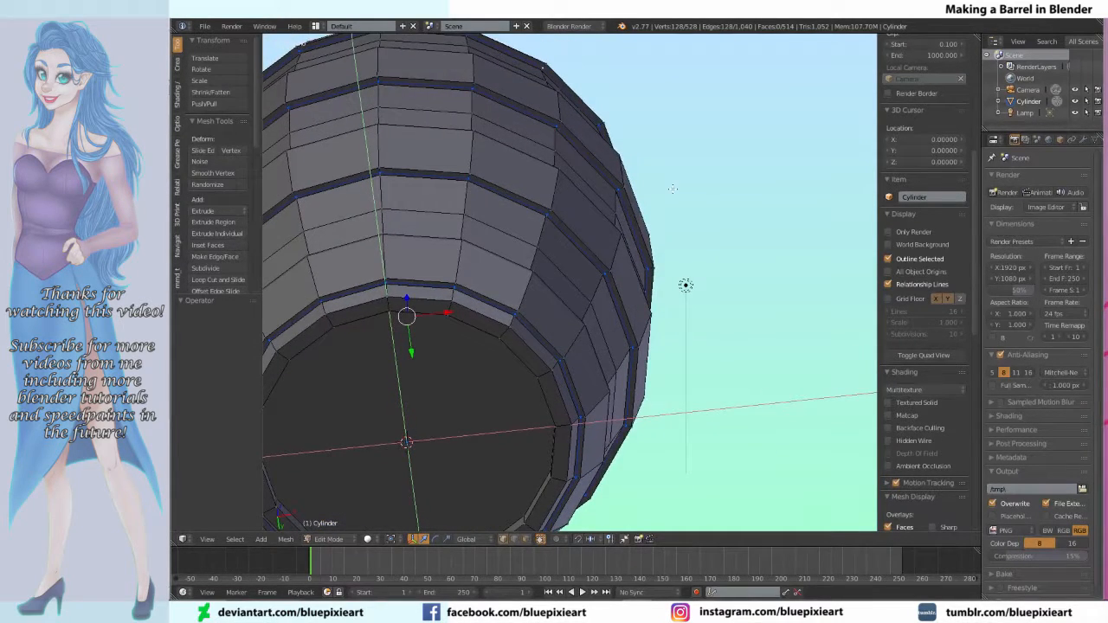
Step: Scale the selected hoop border loops by 1.008 in X and Y only
key(s)
key(shift+z)
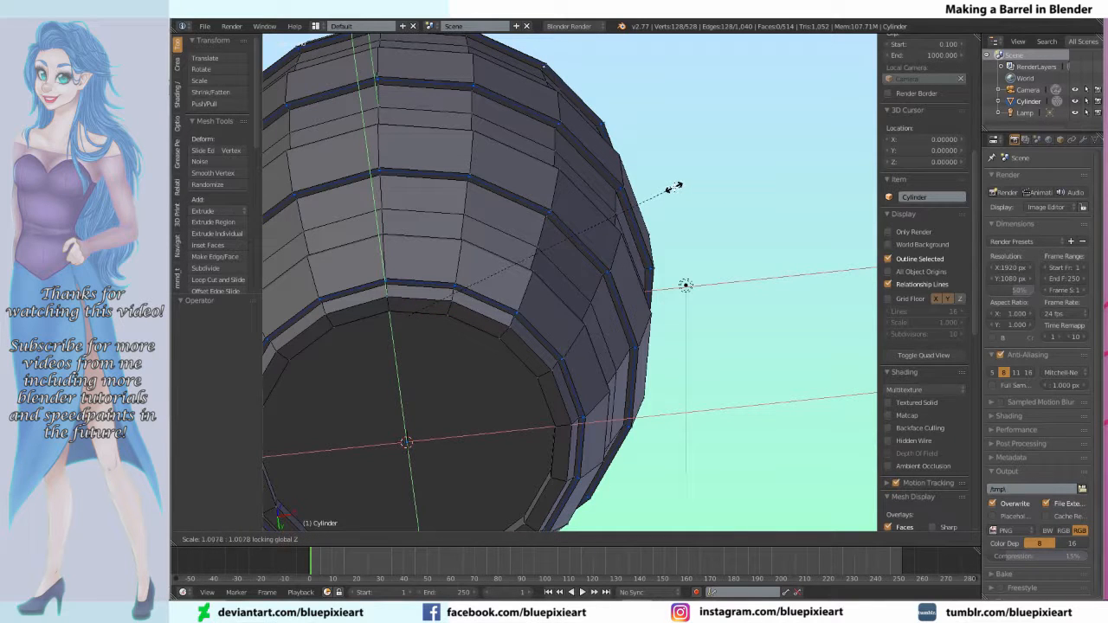
click(673, 187)
middle_drag(364, 156, 366, 309)
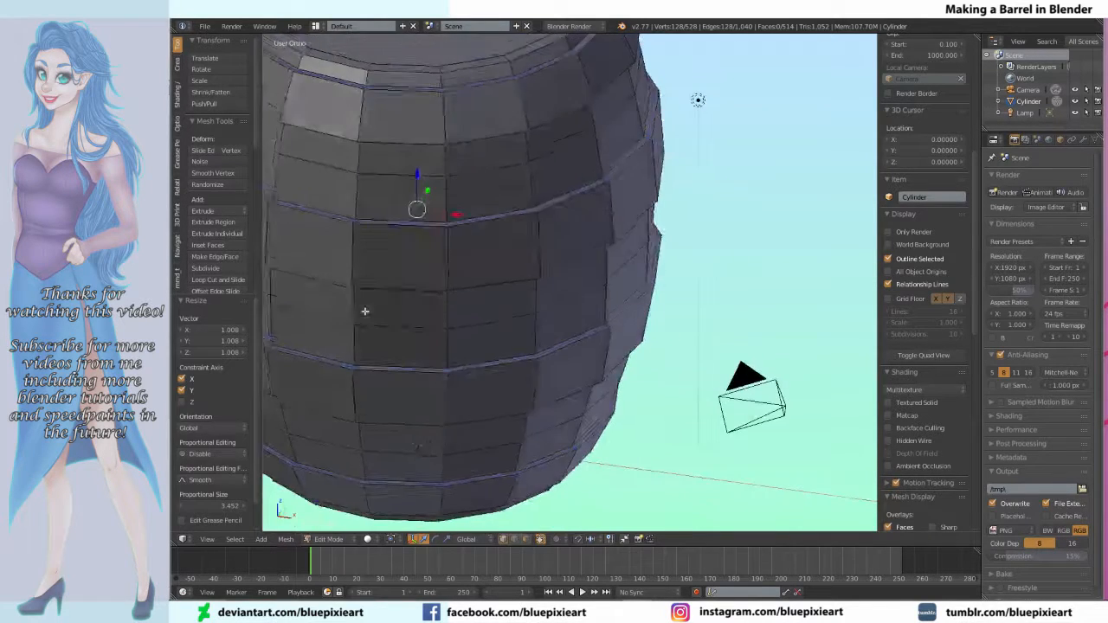
Step: Apply smooth shading to the whole barrel in Object Mode
key(Tab)
scroll(370, 273, down, 3)
click(213, 209)
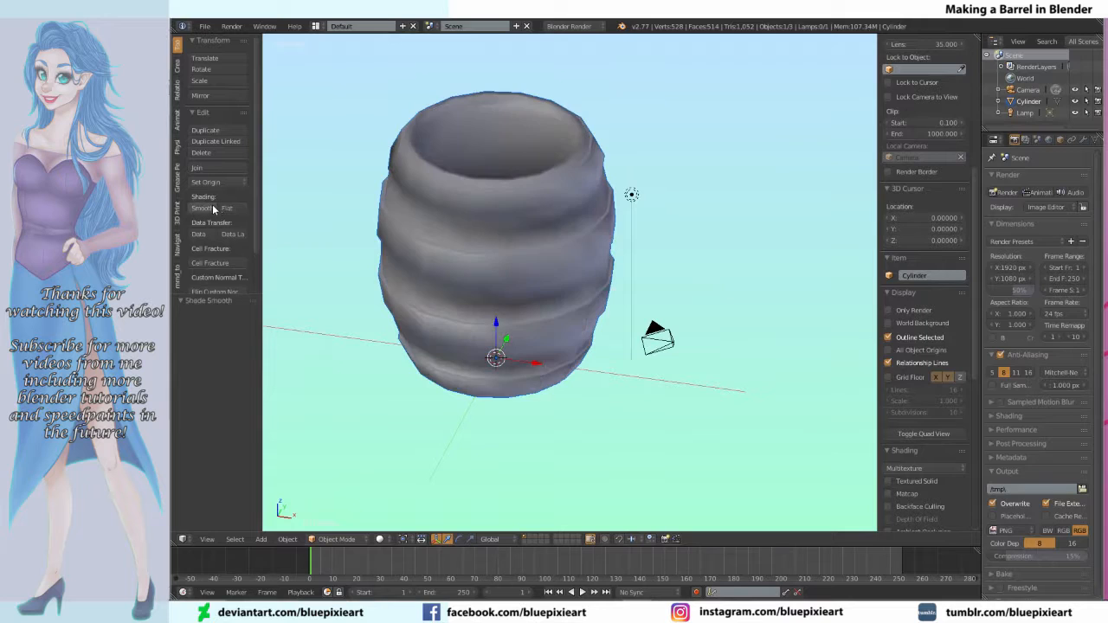
middle_drag(448, 249, 607, 228)
key(Tab)
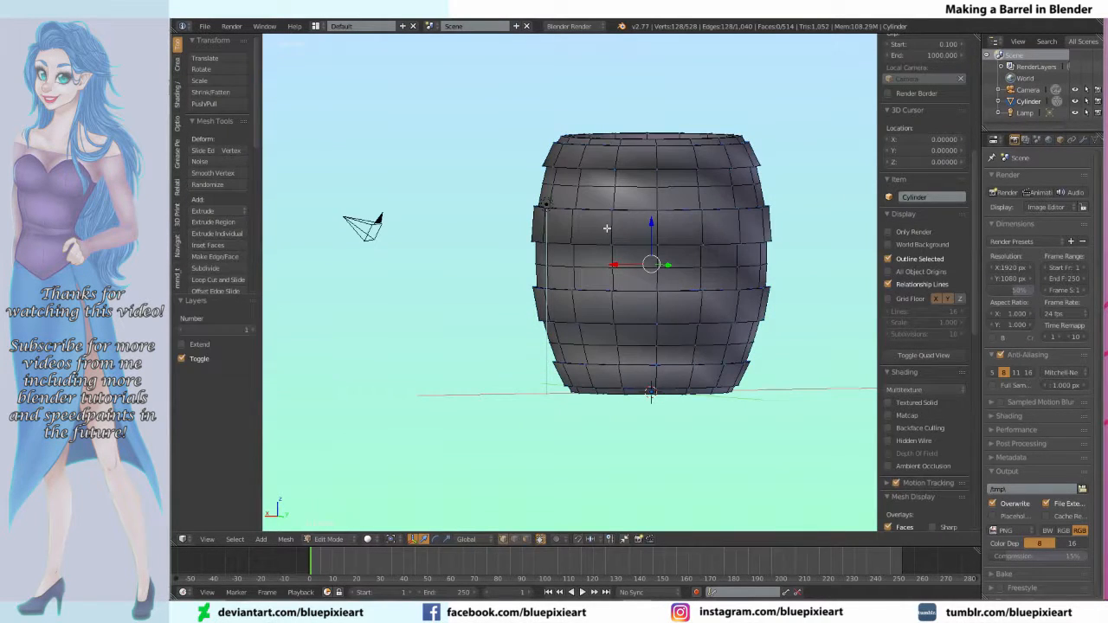
key(Tab)
Step: Add two loop cuts in the stave band between the top and second hoops, sliding each close to its neighbouring hoop
key(KP_1)
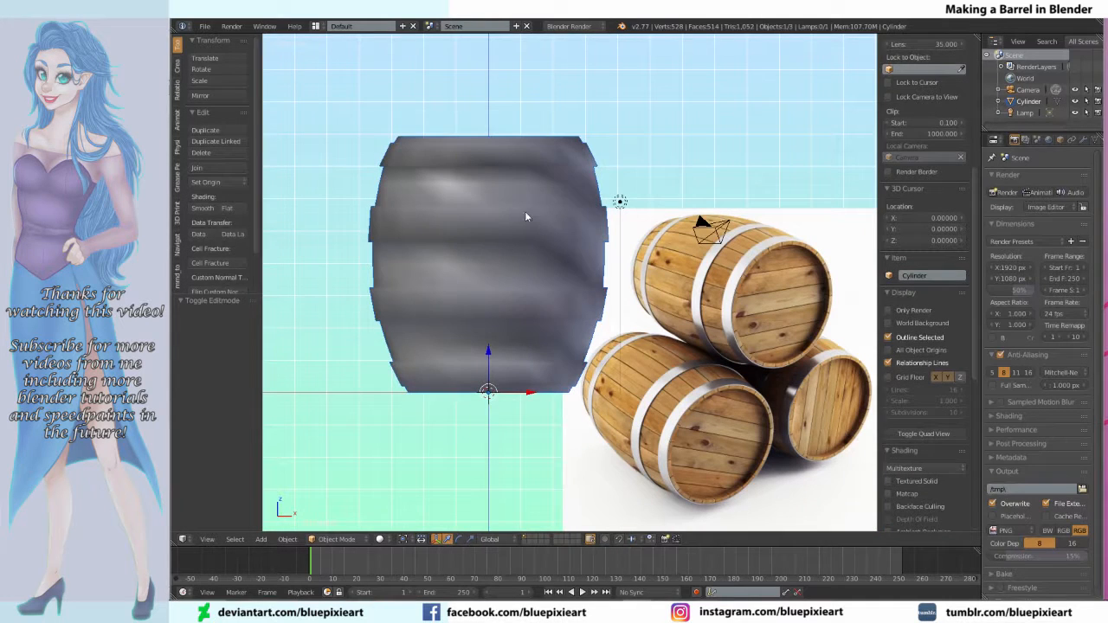
key(Tab)
key(ctrl+r)
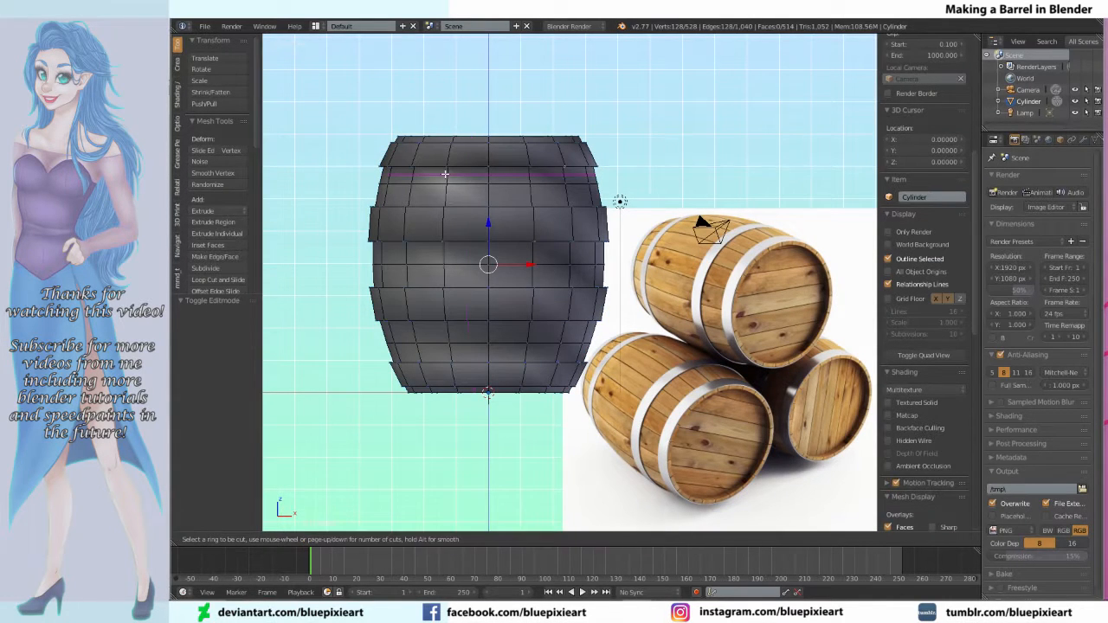
click(445, 174)
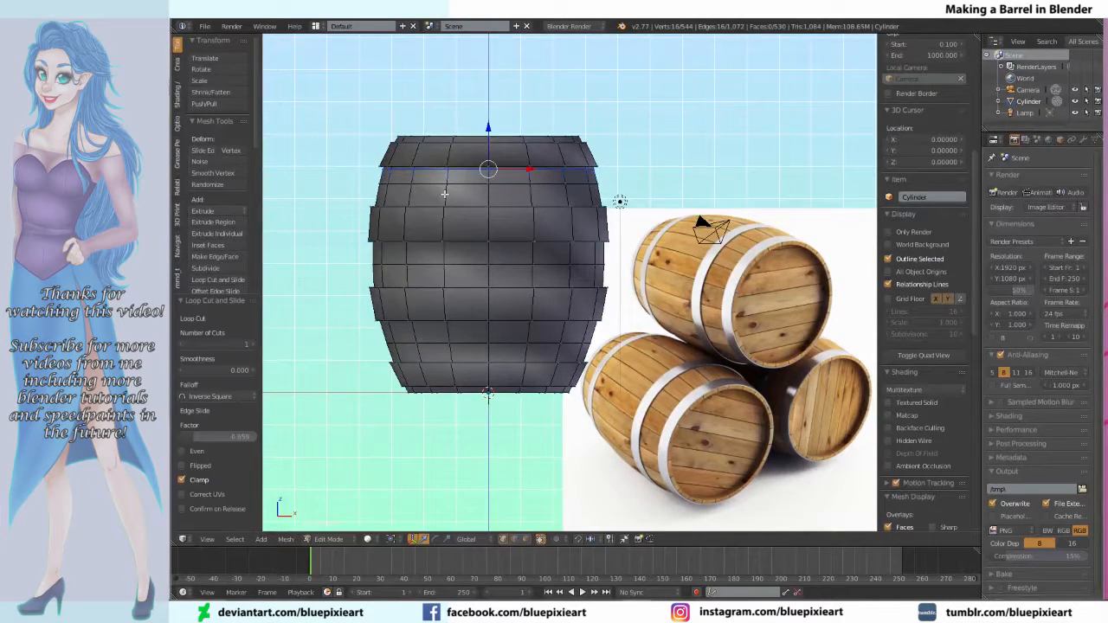
click(443, 198)
Step: Add two loop cuts in the middle stave band, sliding each close to the hoop beside it
key(ctrl+r)
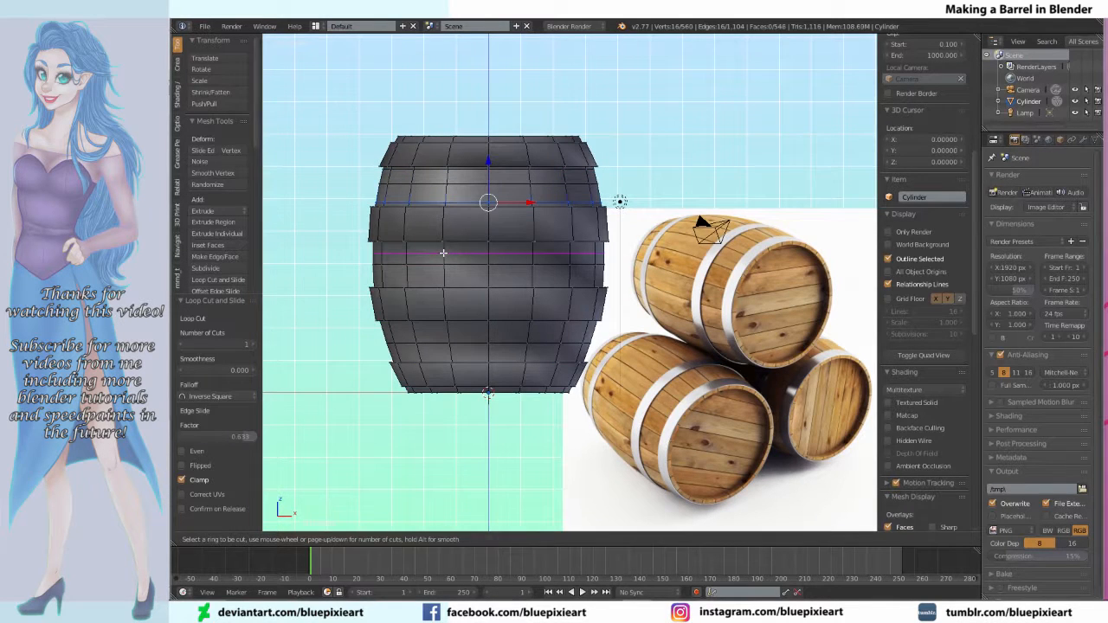
click(443, 251)
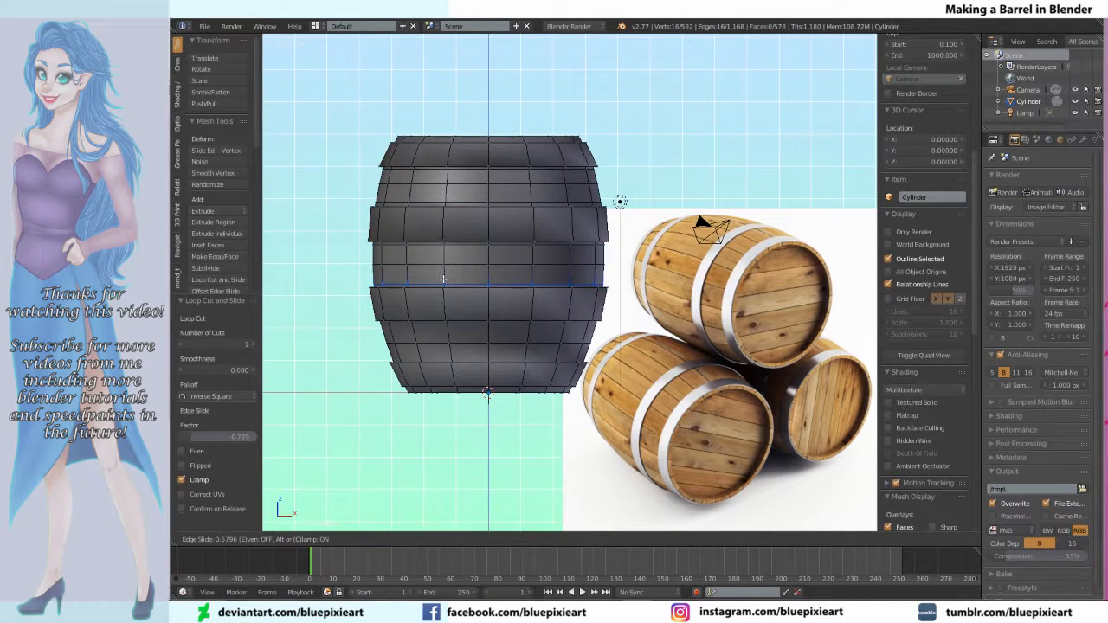
click(443, 278)
Step: Add two loop cuts in the stave band above the lowest hoop, one near each adjoining hoop, and check the shading in Object Mode
middle_drag(443, 351, 445, 326)
key(ctrl+r)
click(448, 314)
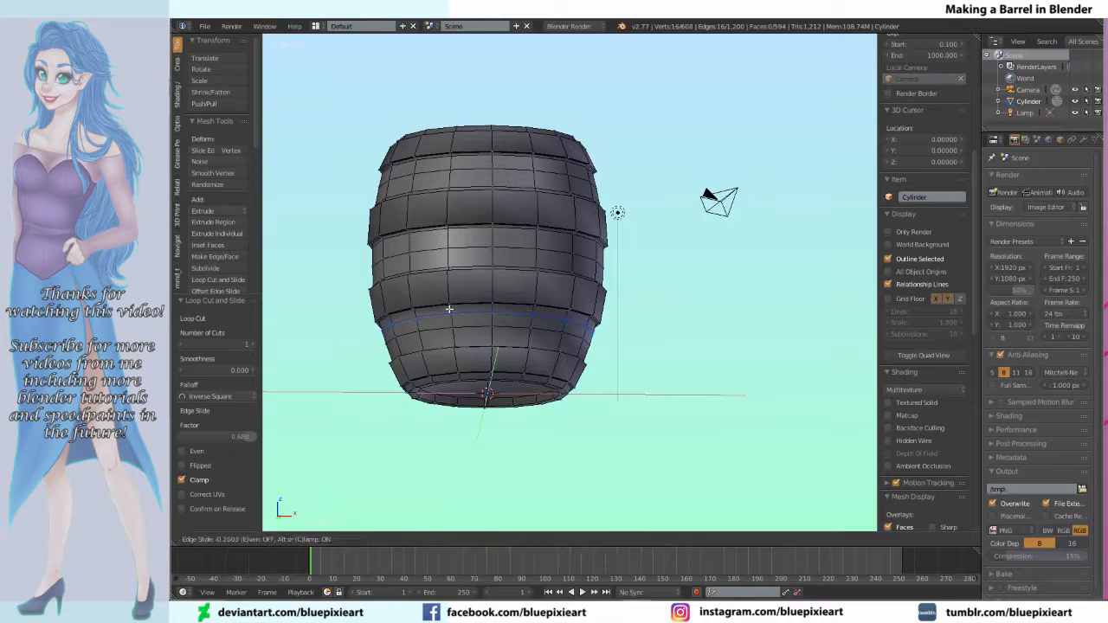
click(450, 316)
key(ctrl+r)
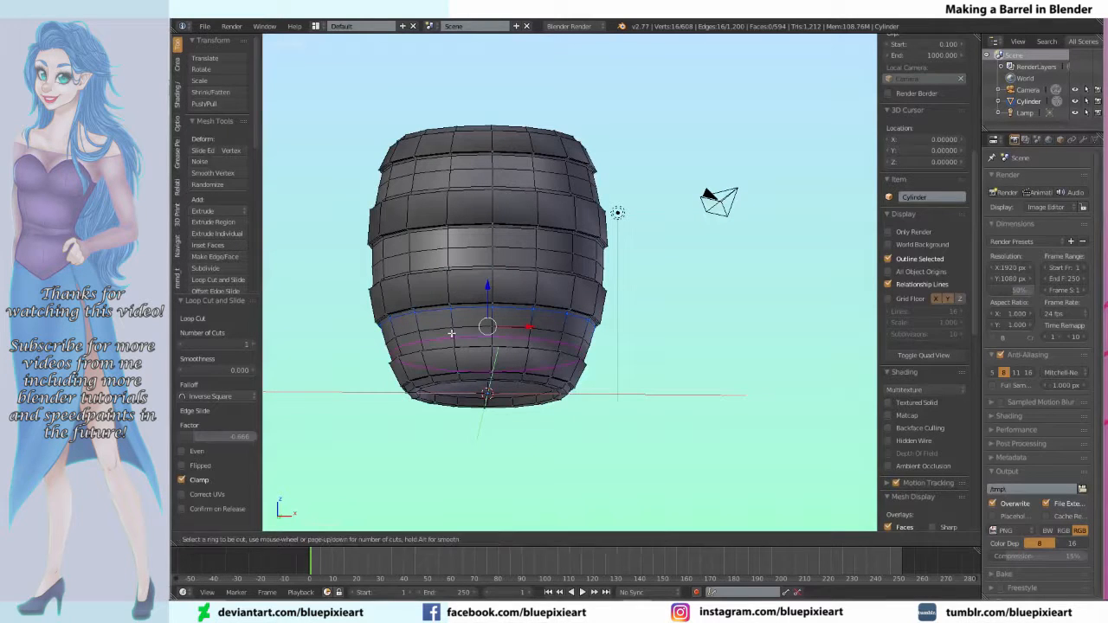
click(451, 333)
click(451, 340)
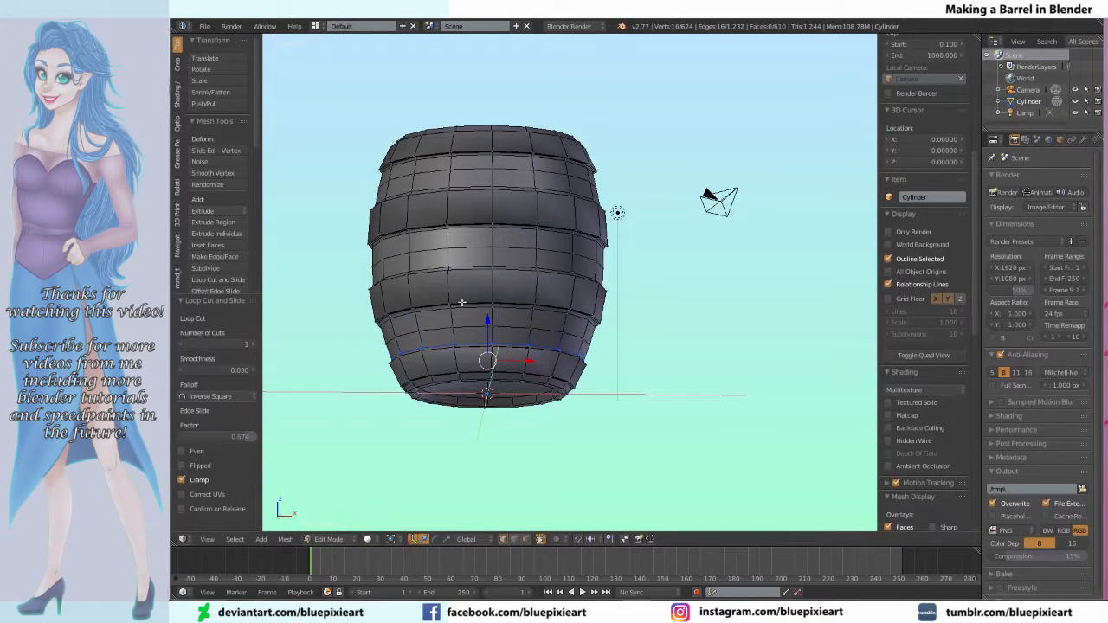
key(Tab)
middle_drag(451, 340, 395, 421)
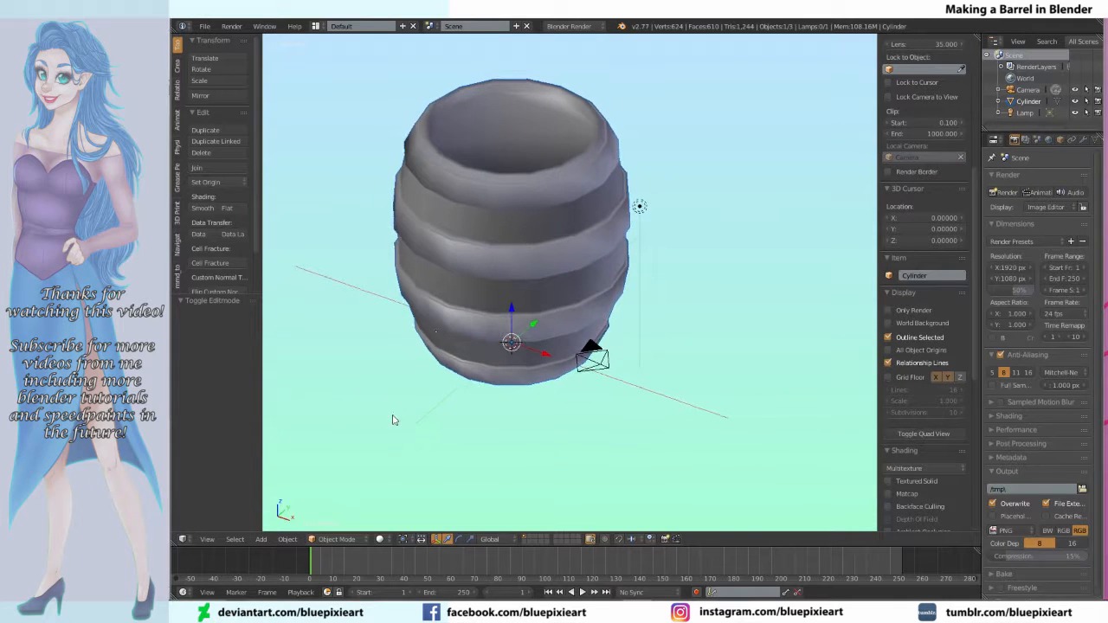
key(KP_1)
key(Tab)
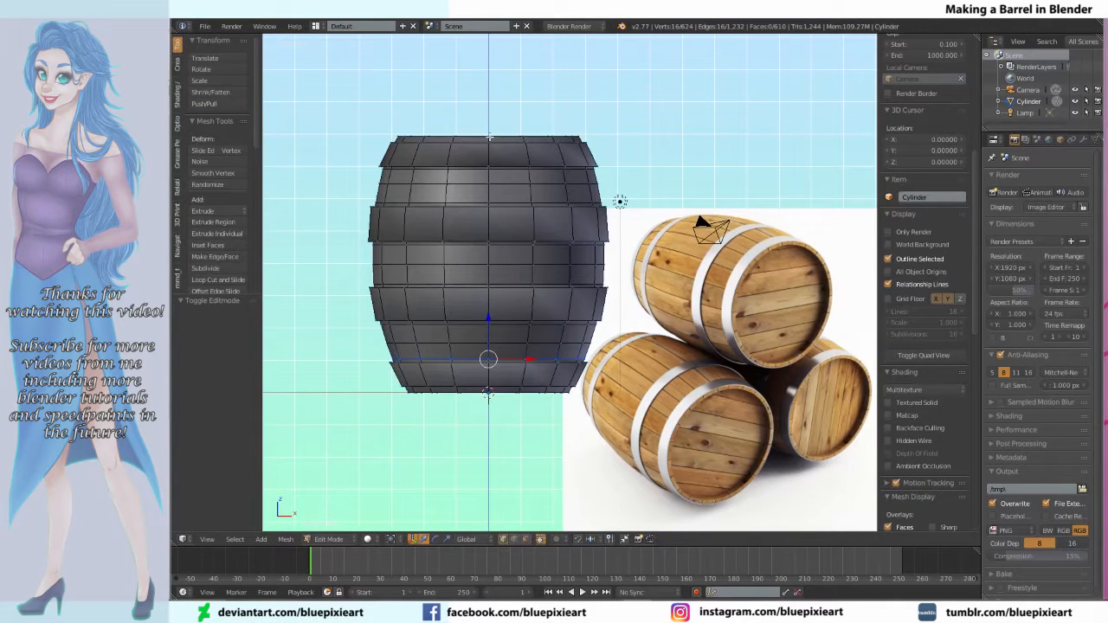
key(ctrl+r)
click(489, 150)
right_click(489, 151)
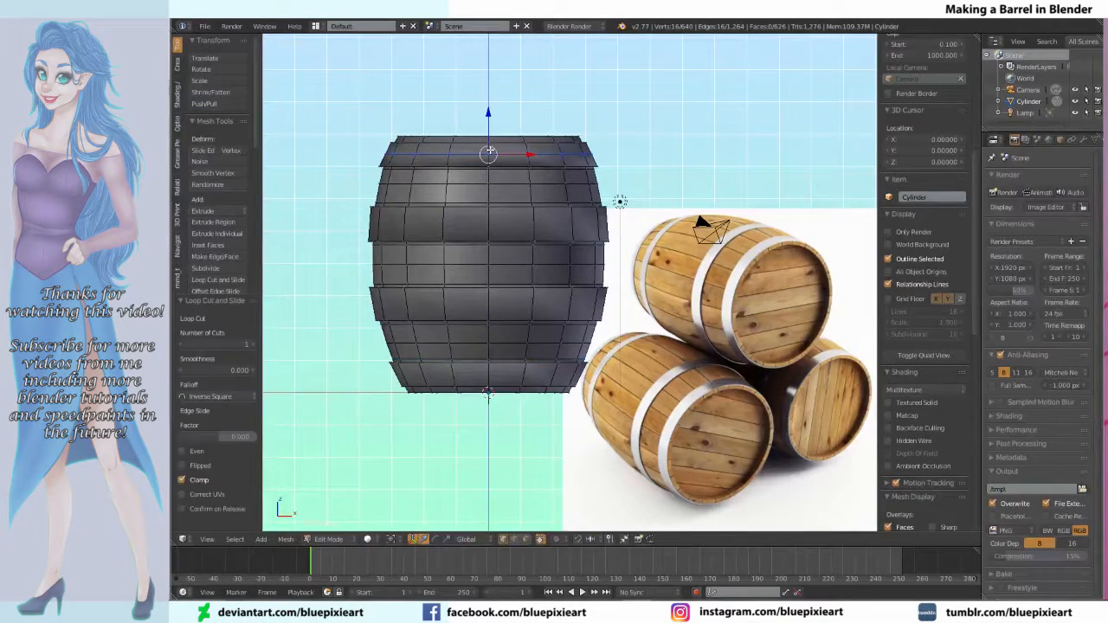
key(Tab)
key(Tab)
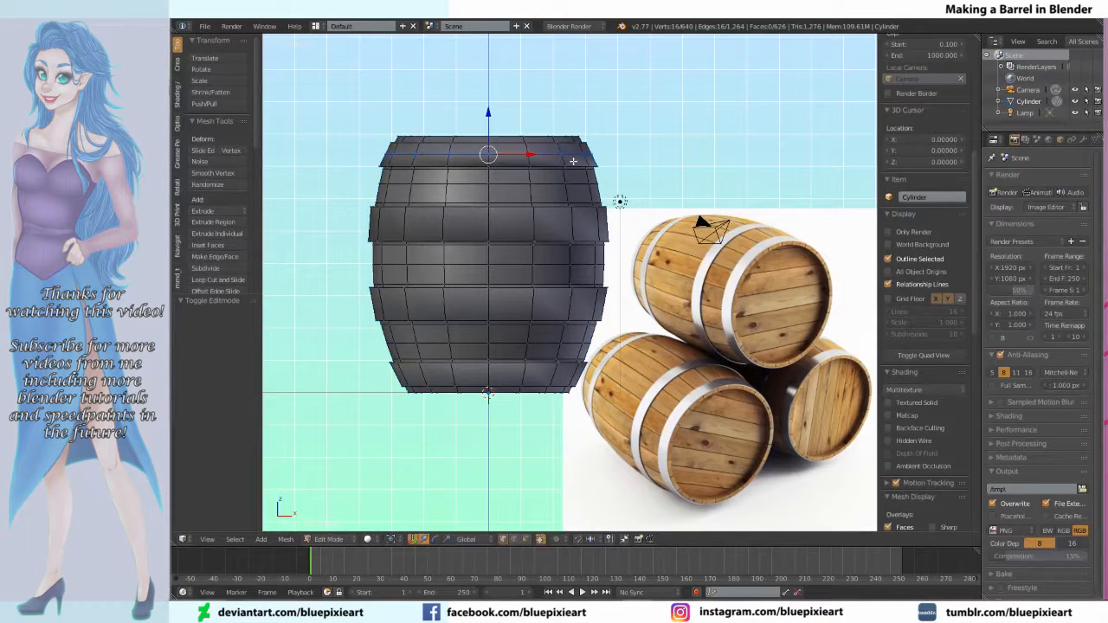
key(z)
key(z)
key(ctrl+z)
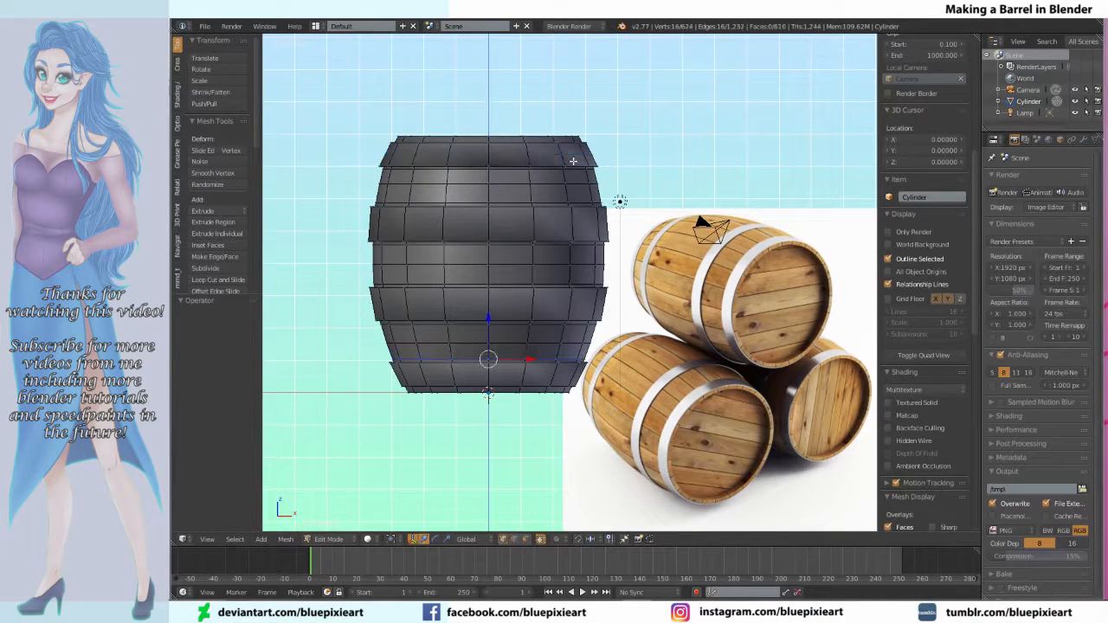
Step: Add two evenly spaced loop cuts around each of the four hoops without sliding them, returning to Object Mode
key(ctrl+r)
click(488, 154)
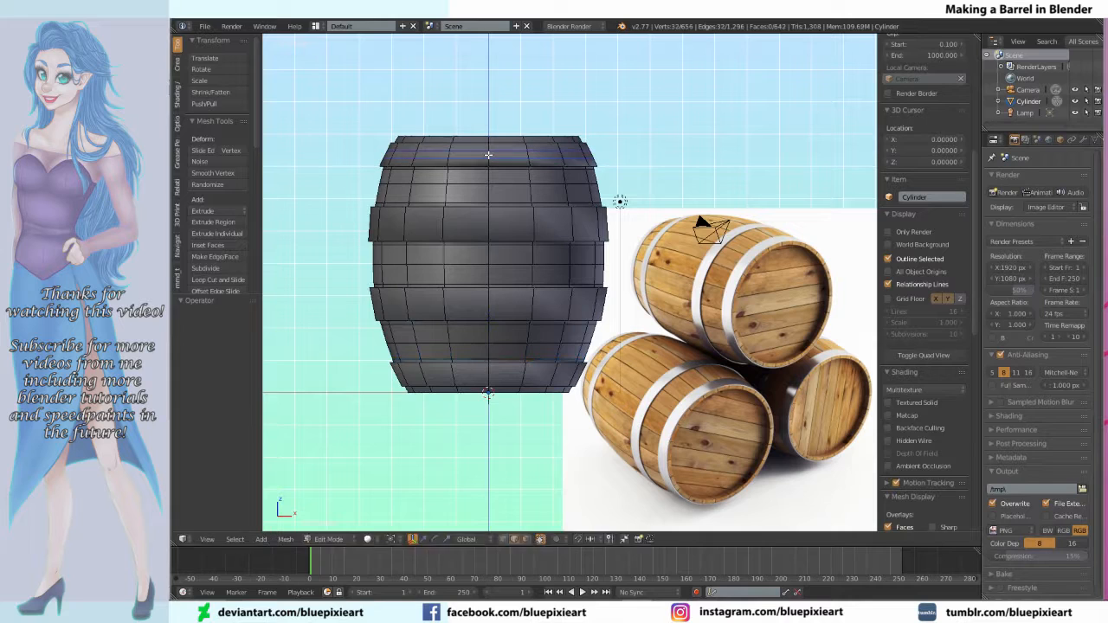
right_click(488, 154)
key(ctrl+r)
click(487, 224)
right_click(487, 225)
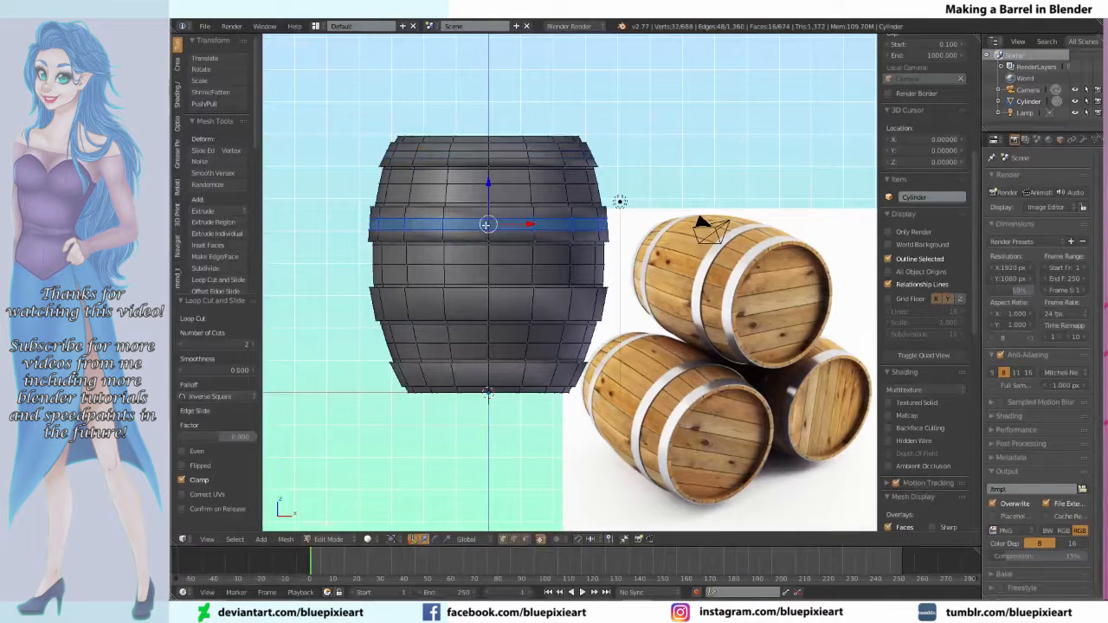
key(ctrl+r)
click(487, 299)
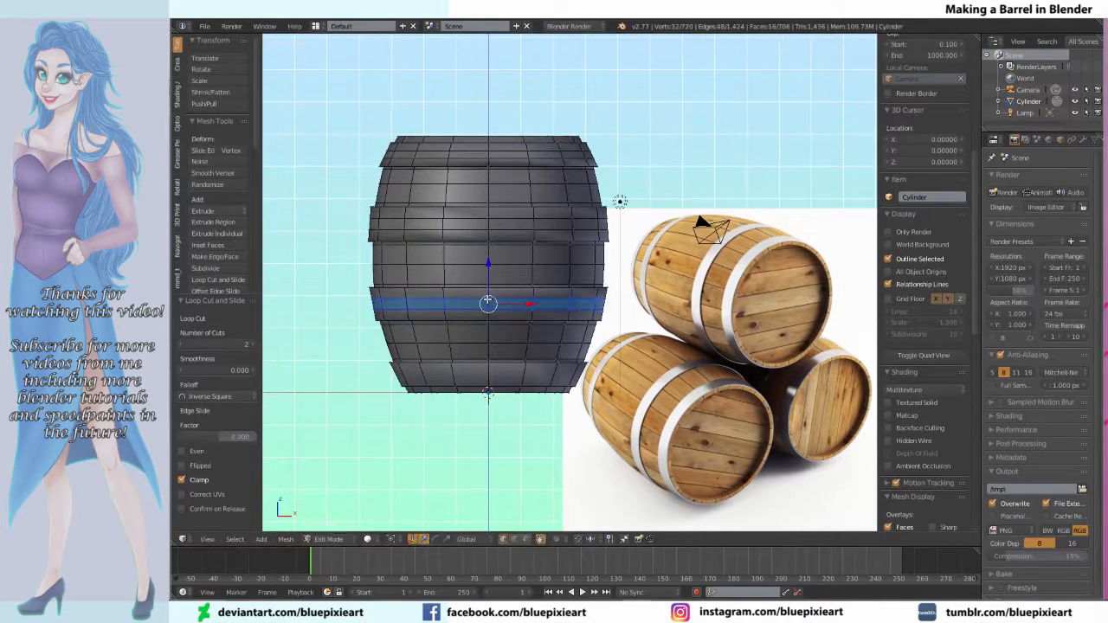
click(489, 374)
key(Tab)
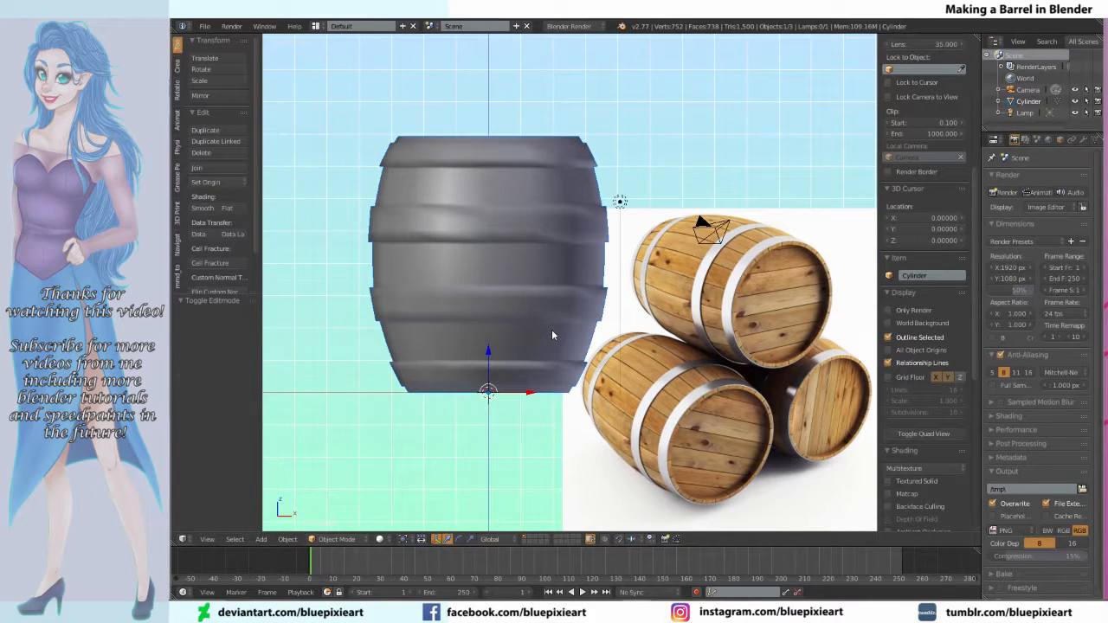
Step: Add a single loop cut around the barrel's top rim and return to Object Mode
mouse_move(572, 266)
middle_down()
mouse_move(343, 307)
mouse_move(290, 367)
mouse_move(823, 334)
mouse_move(824, 322)
mouse_move(519, 251)
mouse_move(571, 247)
mouse_move(484, 260)
mouse_move(647, 232)
mouse_move(467, 195)
middle_up()
key(Tab)
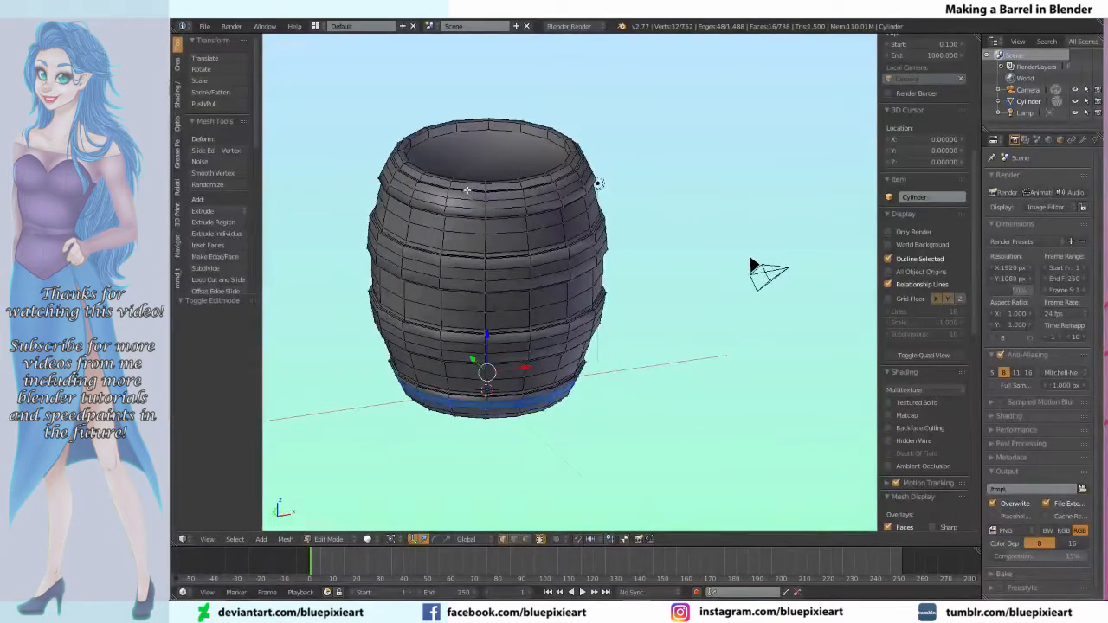
key(ctrl+r)
click(489, 123)
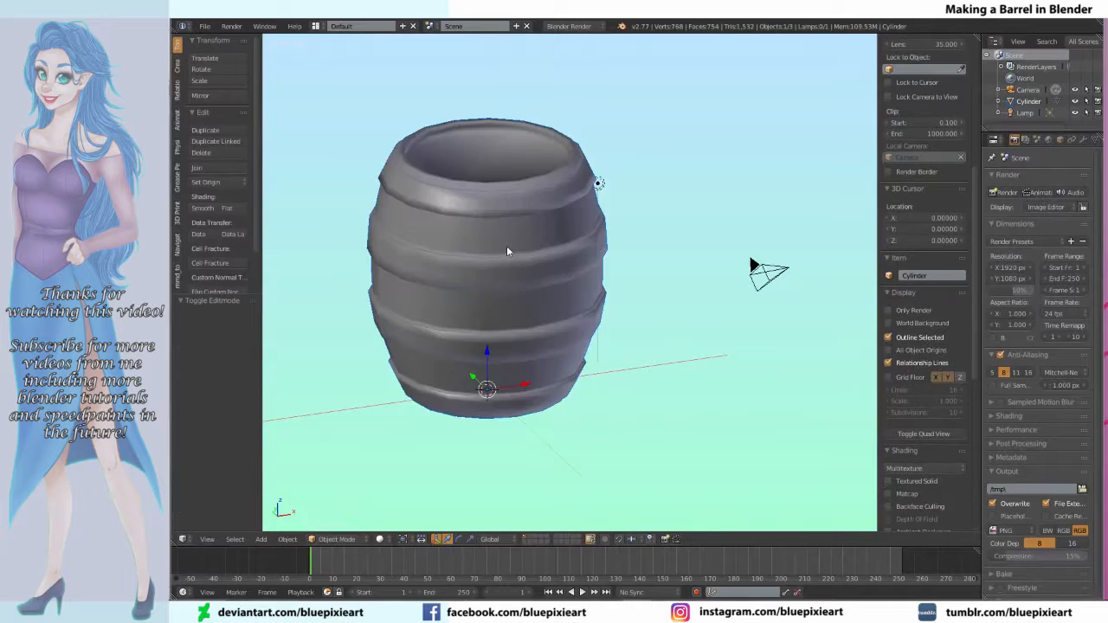
Step: Select the edge loop inside the barrel's top rim, edge-slide it by about 0.38, and return to Object Mode
right_click(506, 245)
key(g)
key(g)
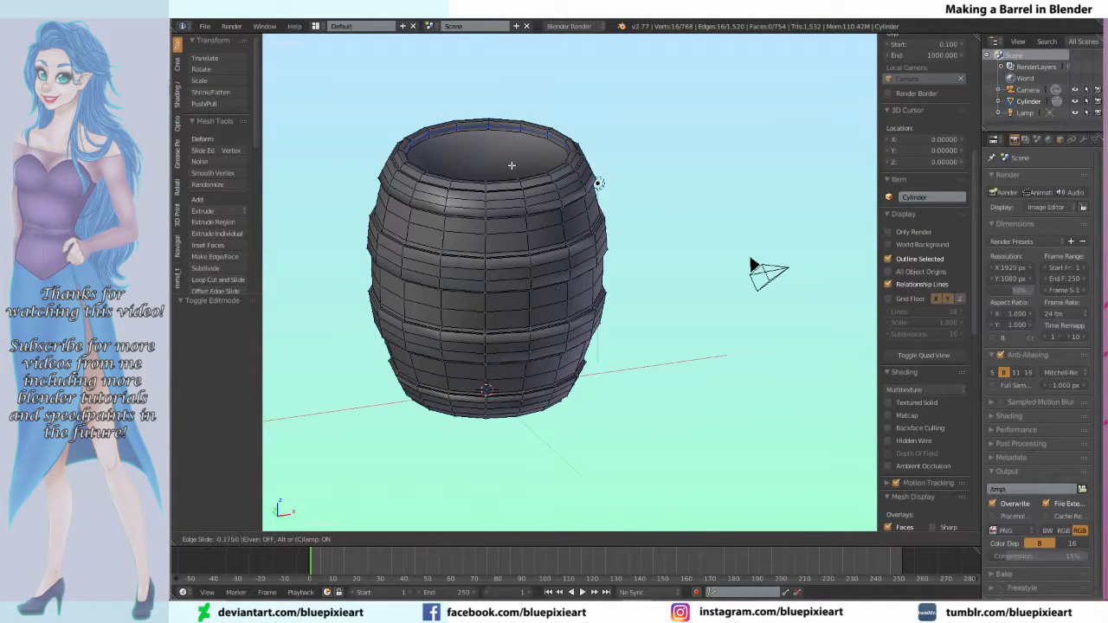
click(513, 166)
key(Tab)
Step: Add a single unslid loop cut around the barrel's bottom rim and return to Object Mode
middle_drag(533, 219, 517, 40)
key(Tab)
key(ctrl+r)
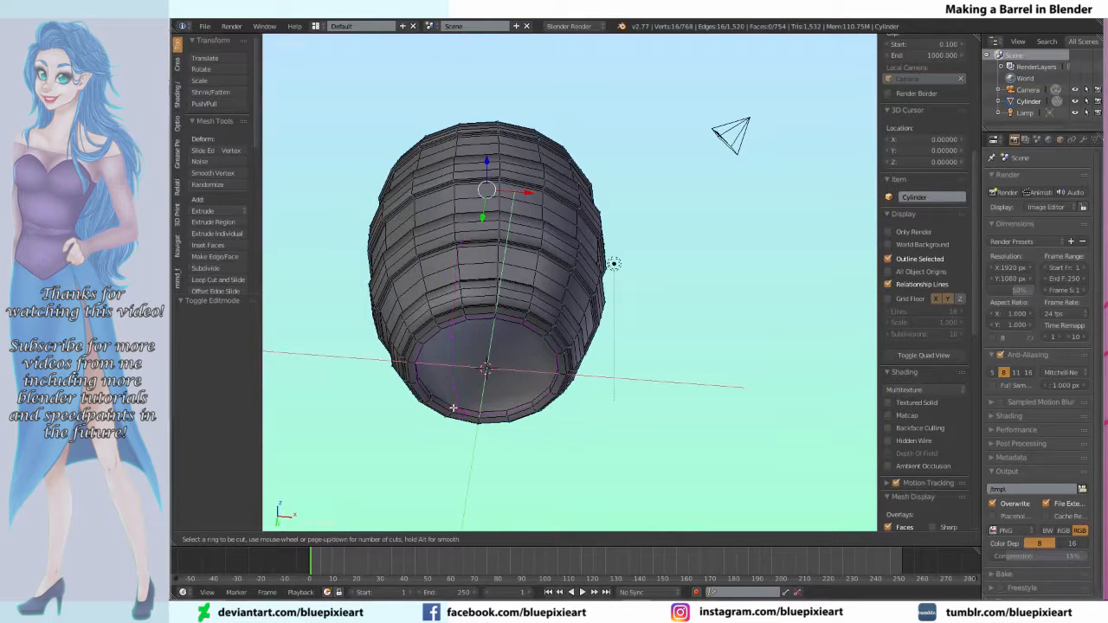
click(454, 399)
right_click(454, 398)
key(Tab)
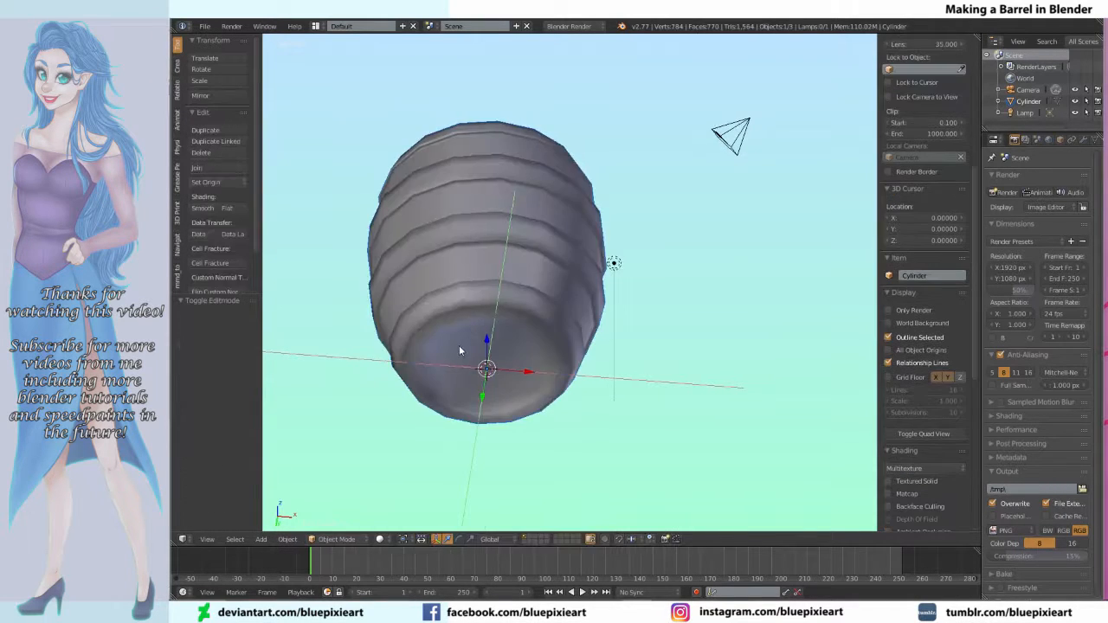
Step: Examine the barrel's shading and wireframe from the front and from several tilted angles
mouse_move(459, 345)
middle_down()
mouse_move(461, 240)
mouse_move(603, 366)
mouse_move(451, 372)
mouse_move(436, 470)
mouse_move(495, 507)
mouse_move(533, 478)
middle_up()
key(KP_1)
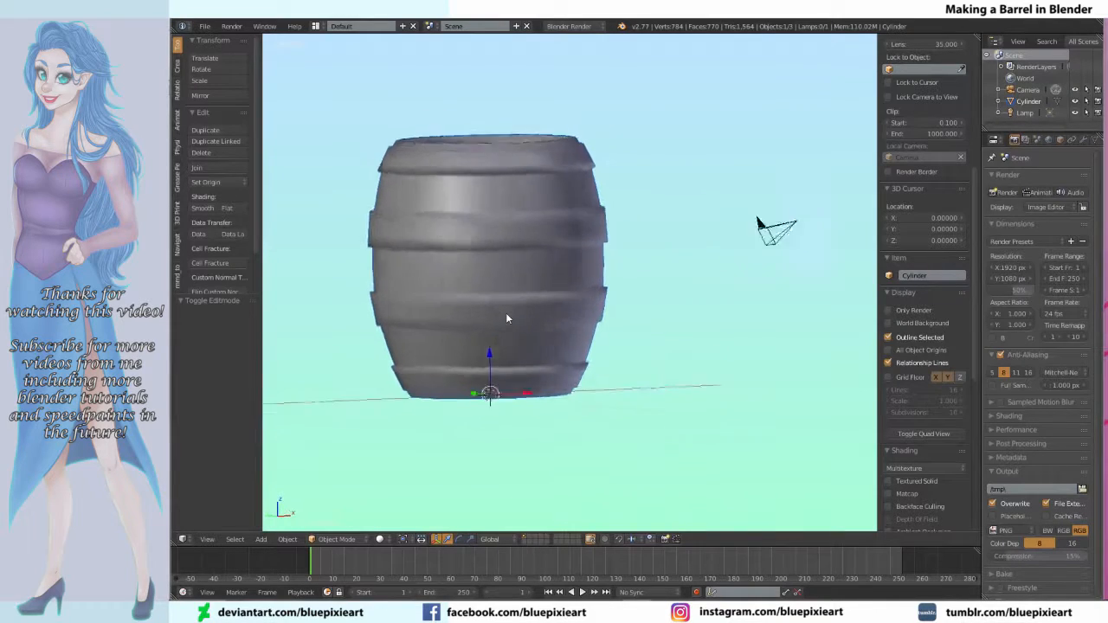
key(Tab)
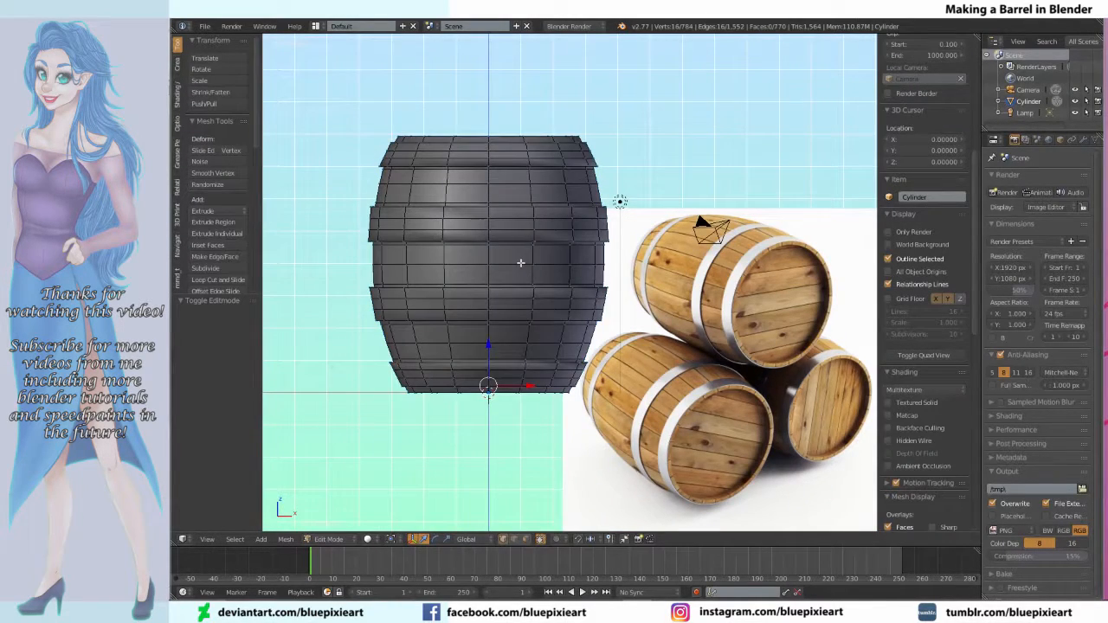
mouse_move(532, 256)
middle_down()
mouse_move(486, 313)
mouse_move(488, 276)
mouse_move(526, 285)
mouse_move(529, 204)
middle_up()
key(Tab)
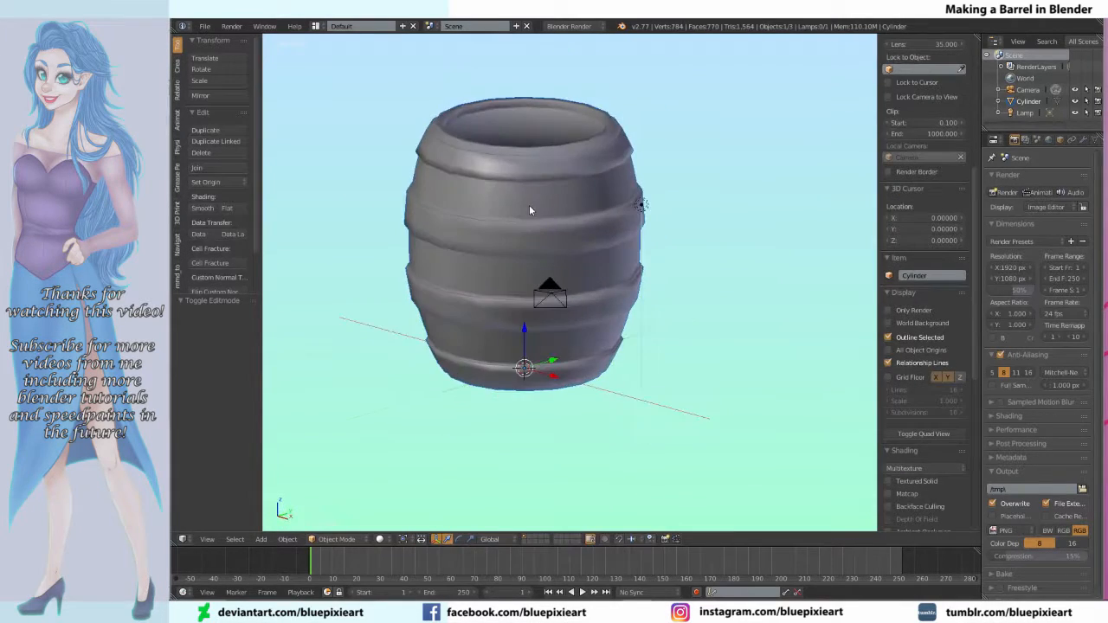
key(KP_1)
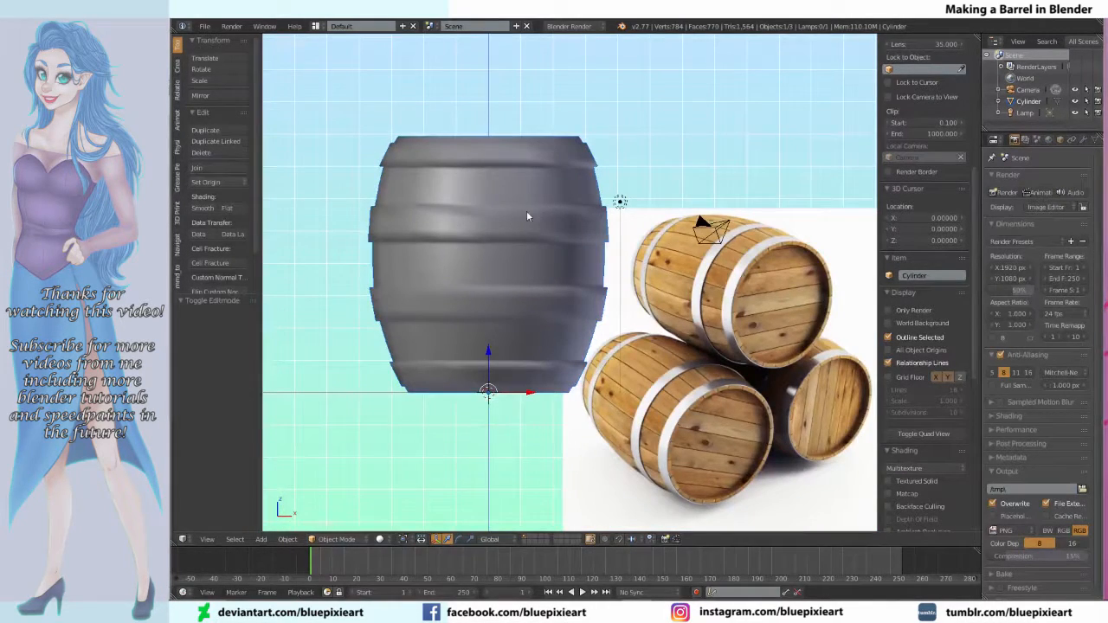
middle_drag(619, 232, 563, 278)
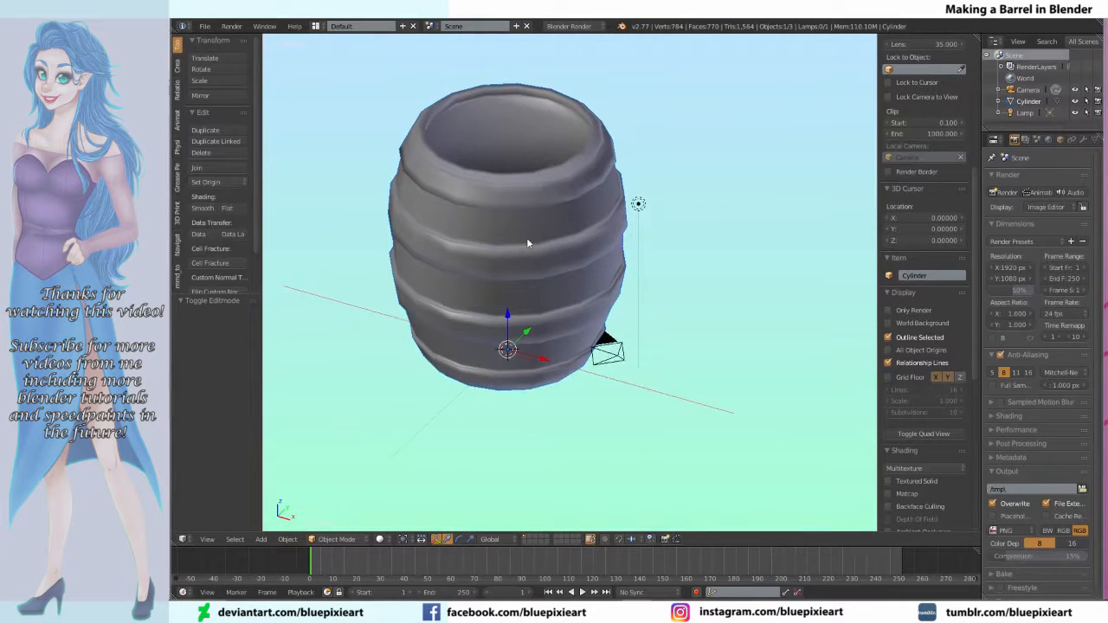
middle_drag(526, 242, 526, 254)
Step: Extrude the recessed top face inward twice, scaling the first extrusion to about 0.68 and the second to about 0.255
key(Tab)
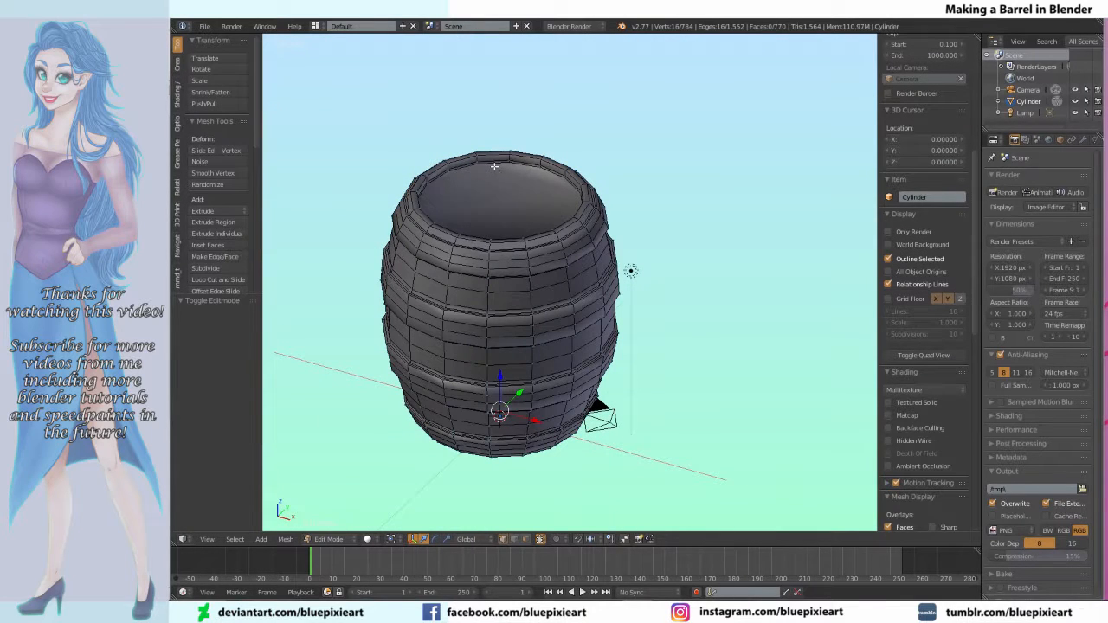
right_click(495, 165)
middle_drag(628, 216, 632, 179)
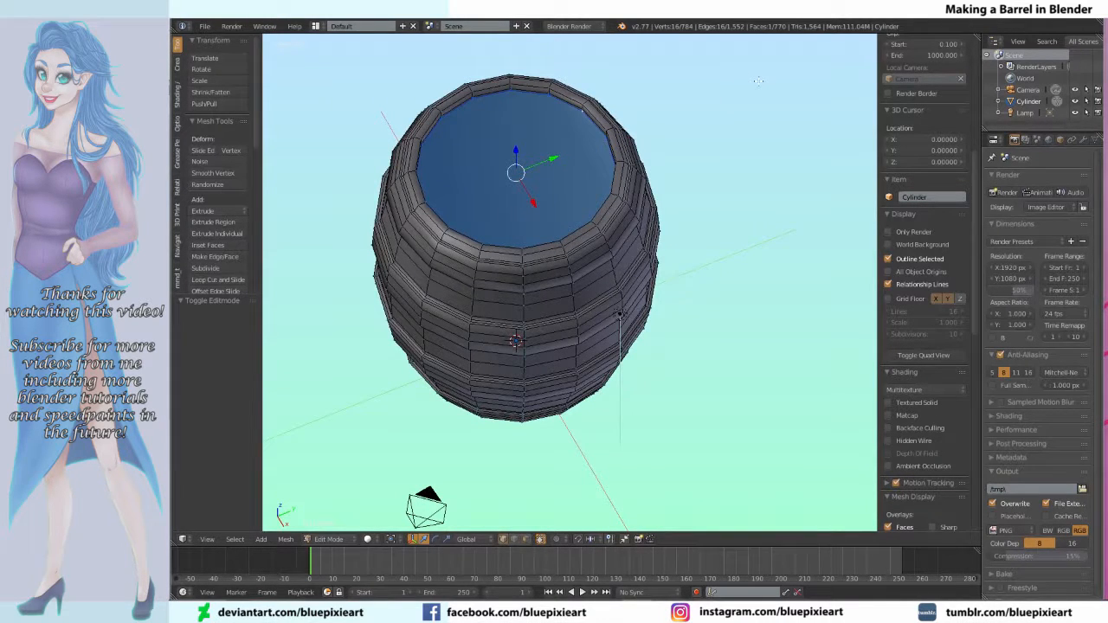
key(e)
key(s)
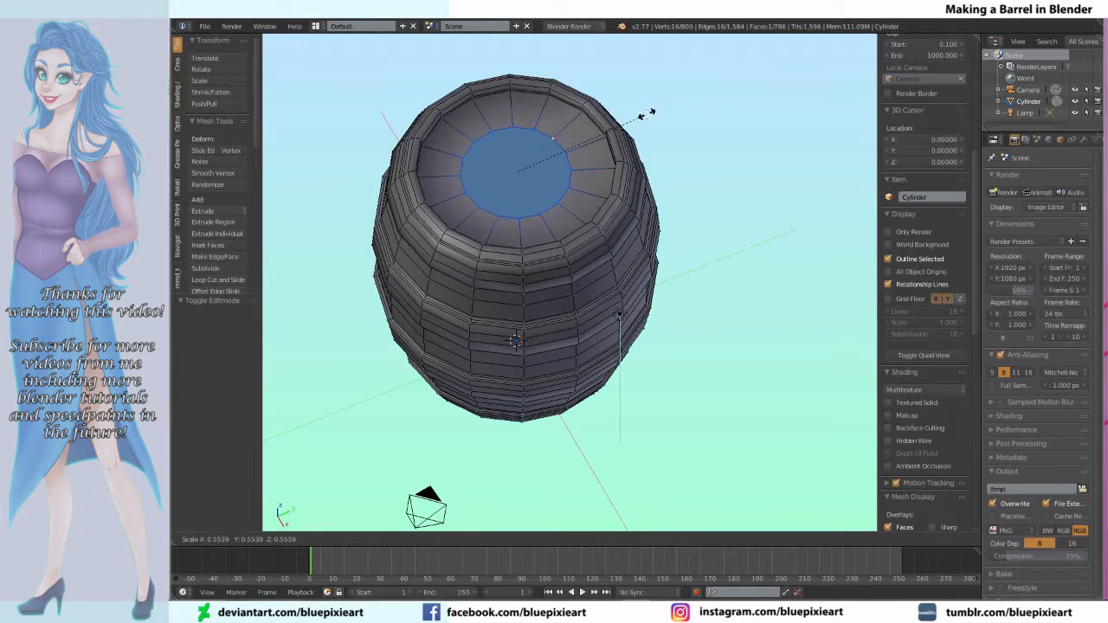
click(680, 102)
key(e)
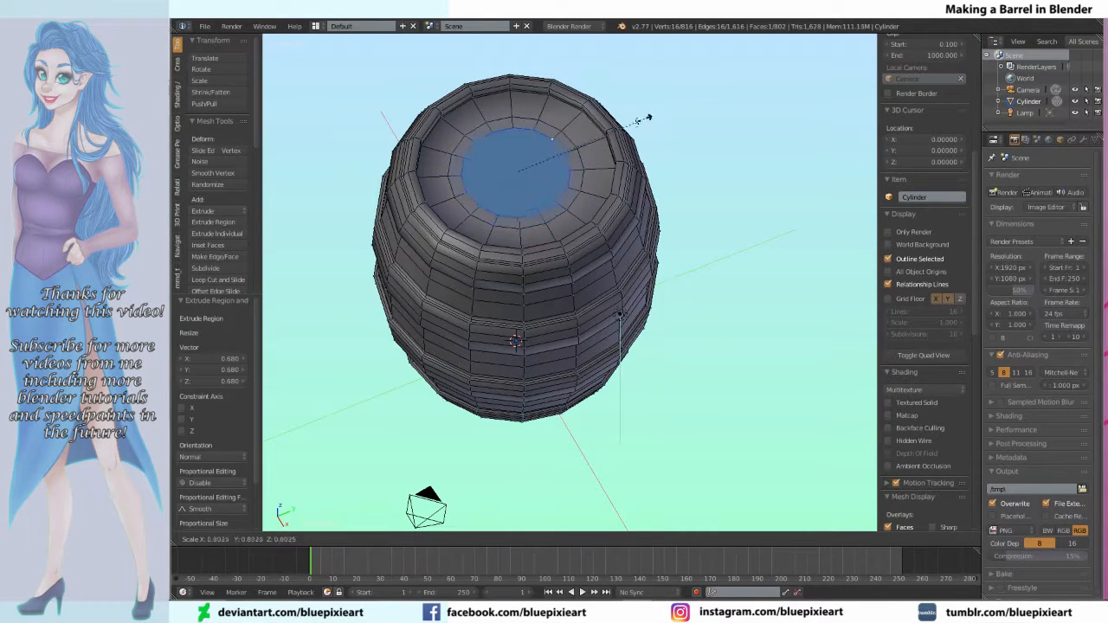
key(s)
click(554, 145)
Step: Merge the top lid's innermost face at its center, scale the surrounding edge ring down slightly, and return to Object Mode
key(w)
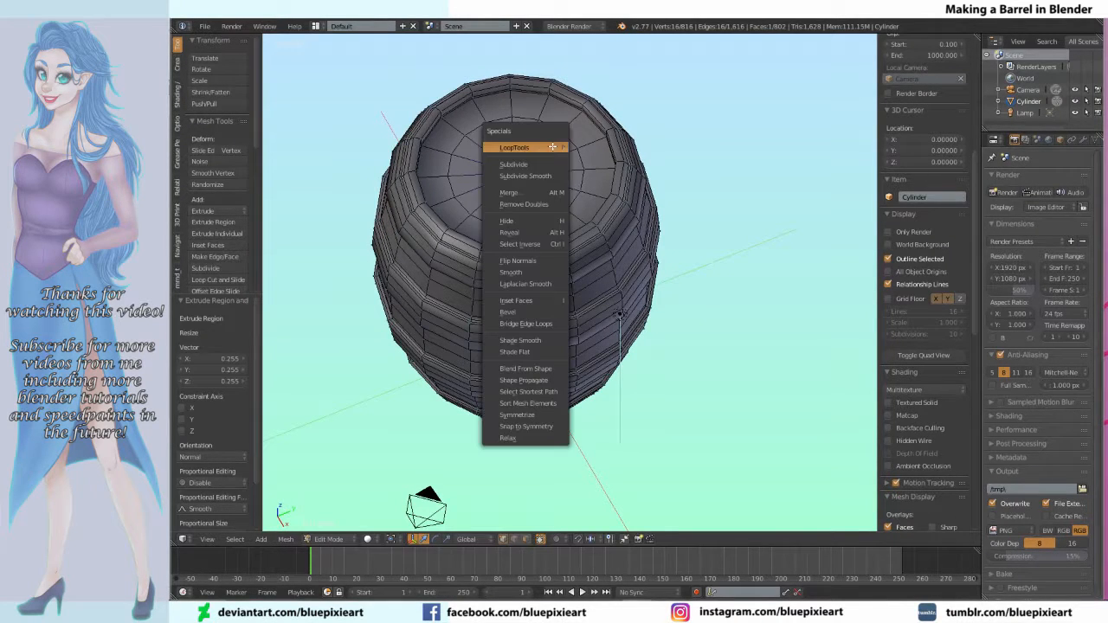
click(523, 192)
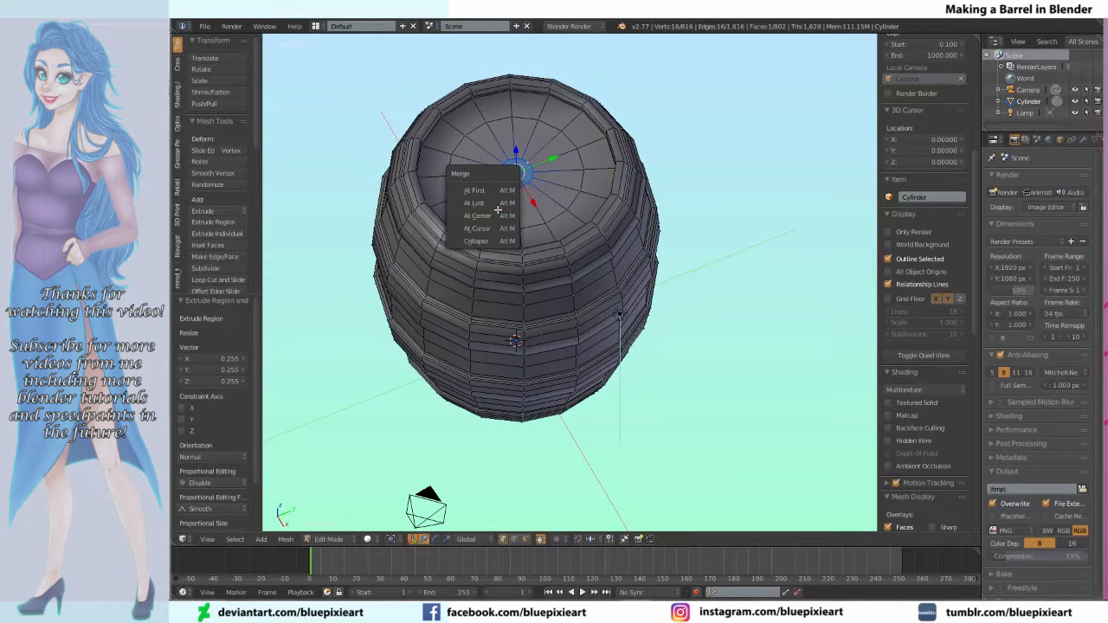
click(489, 215)
key(s)
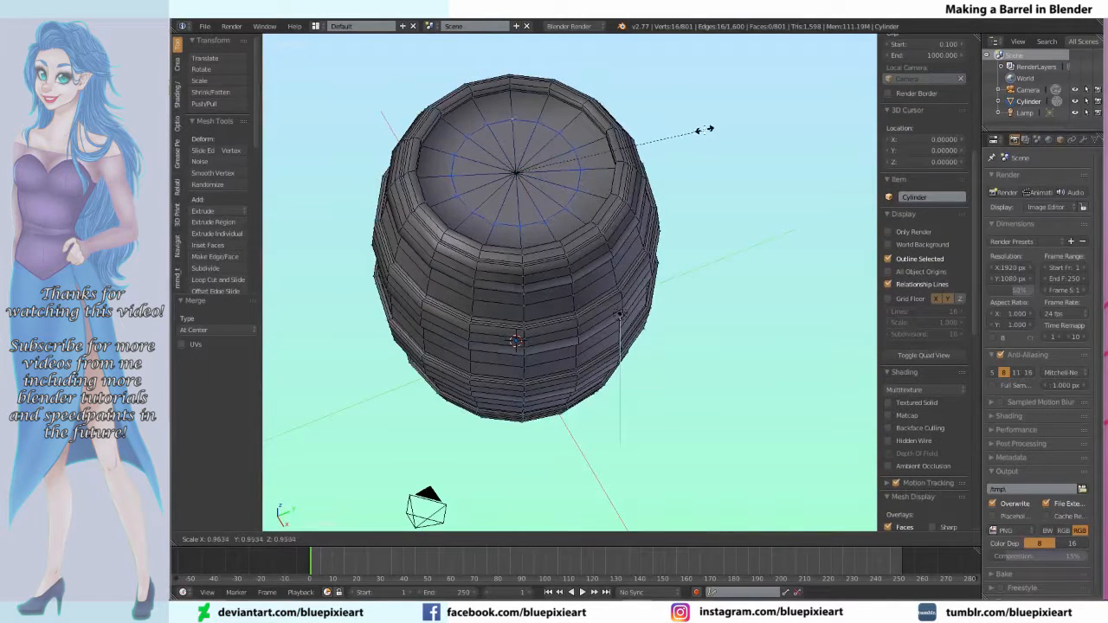
click(683, 143)
key(Tab)
Step: Select all faces of the recessed top lid, scale them along the Z axis, and return to Object Mode
mouse_move(435, 310)
middle_down()
mouse_move(520, 195)
mouse_move(533, 230)
middle_up()
key(Tab)
middle_drag(449, 187, 473, 206)
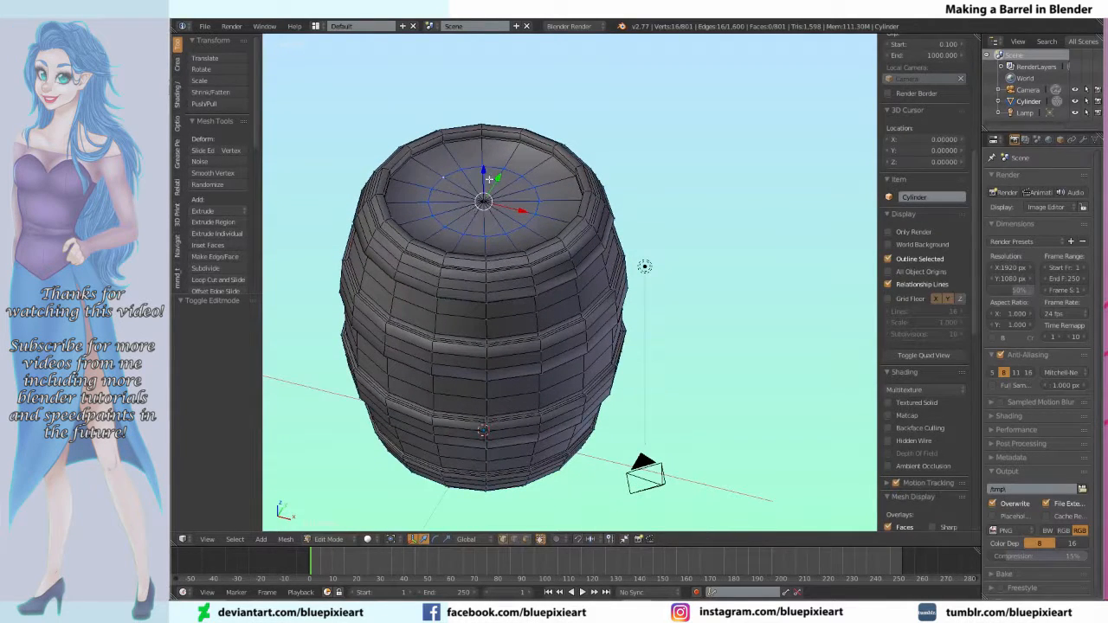
alt+shift+click(493, 144)
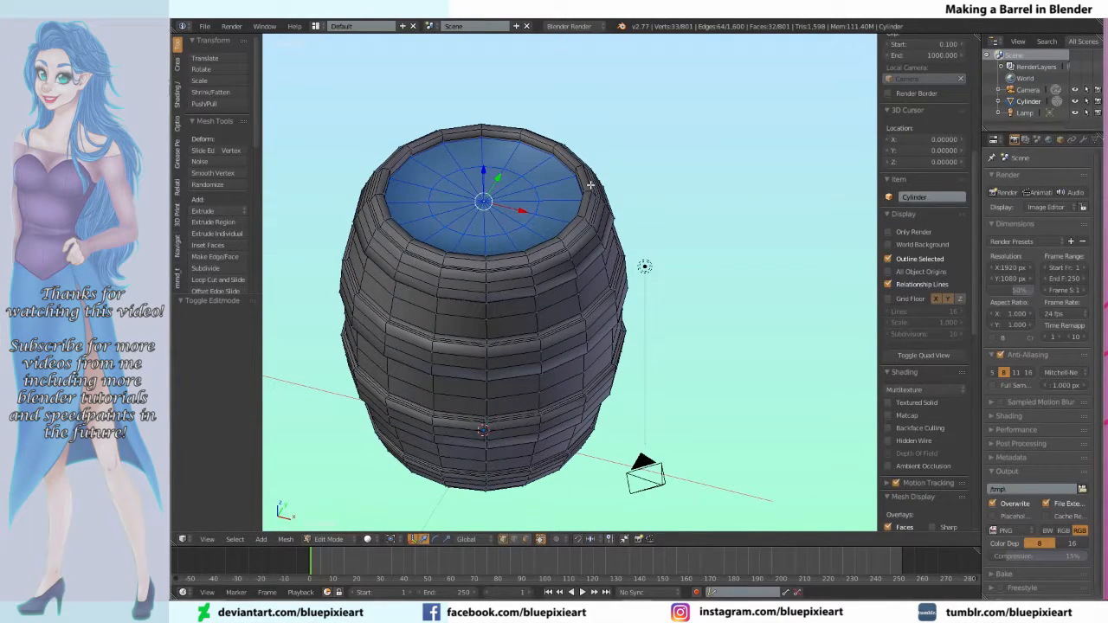
key(s)
key(z)
key(Return)
key(Tab)
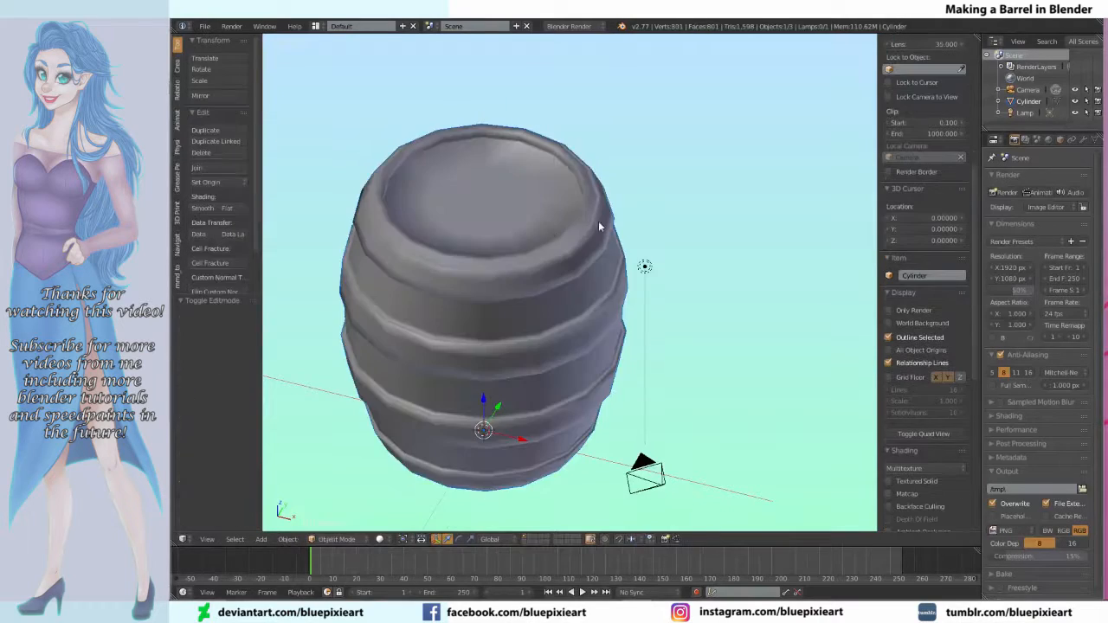
Step: Extrude the recessed bottom face inward twice, scaling the first extrusion to about 0.64 and the second to about 0.66
mouse_move(548, 216)
middle_down()
mouse_move(524, 302)
mouse_move(519, 116)
mouse_move(471, 192)
mouse_move(466, 175)
middle_up()
key(Tab)
right_click(474, 129)
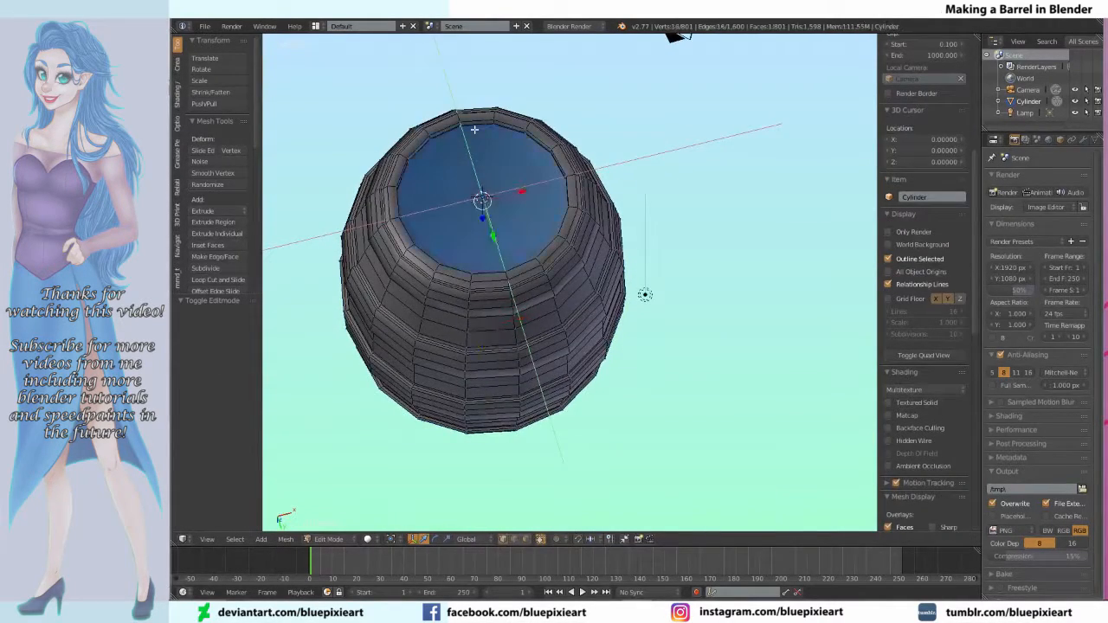
key(e)
key(s)
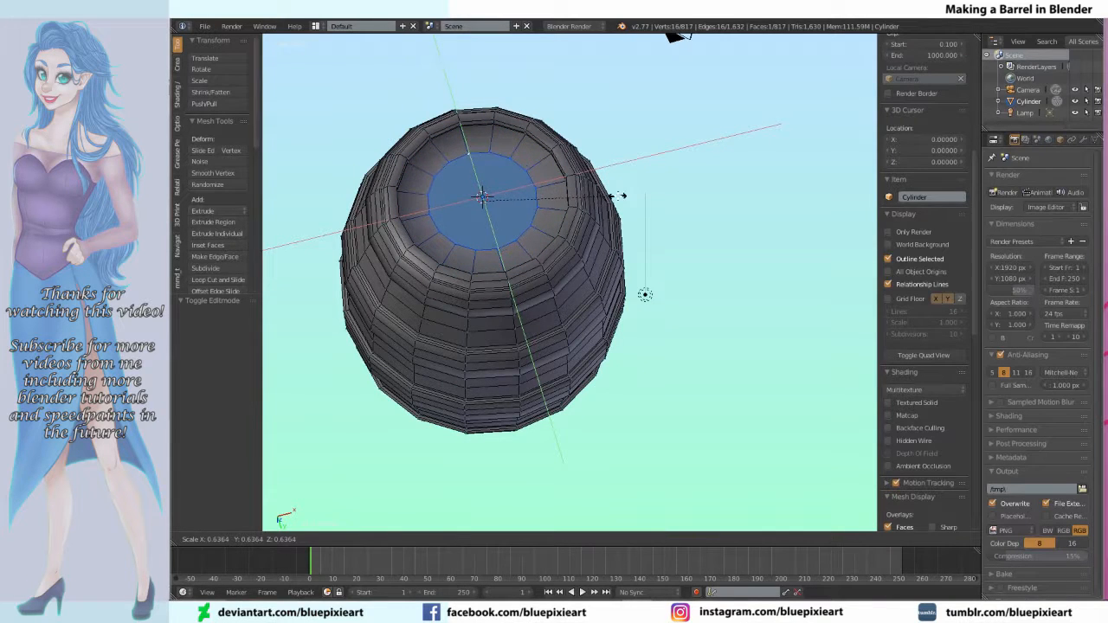
click(619, 193)
key(e)
key(s)
click(572, 203)
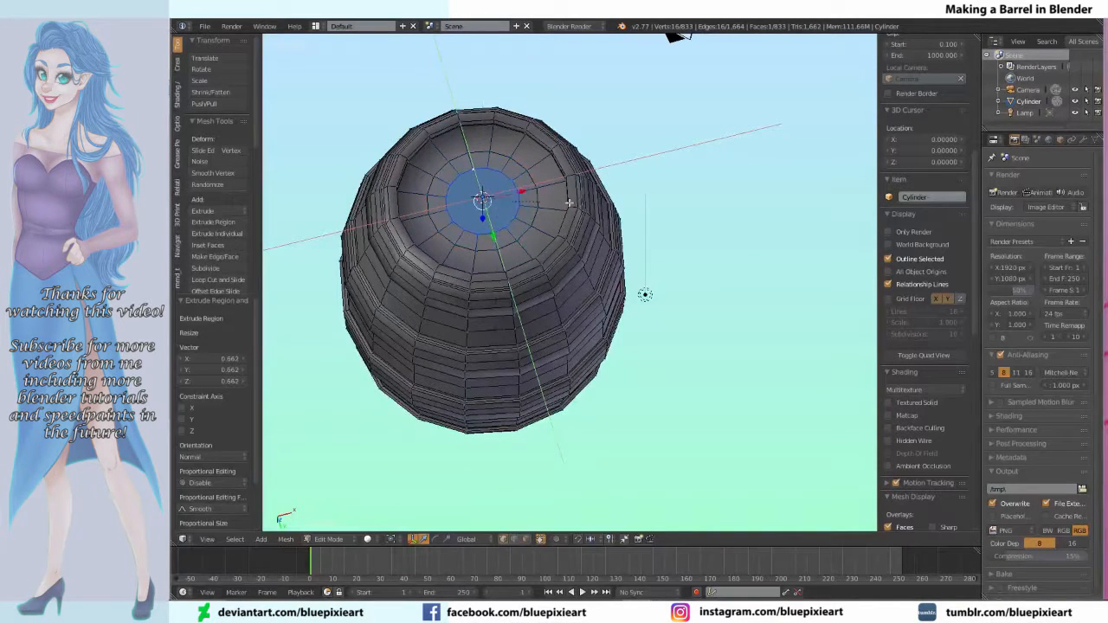
Step: Merge the bottom lid's innermost face at its center and check the barrel in Object Mode from several angles
key(w)
click(529, 206)
click(519, 219)
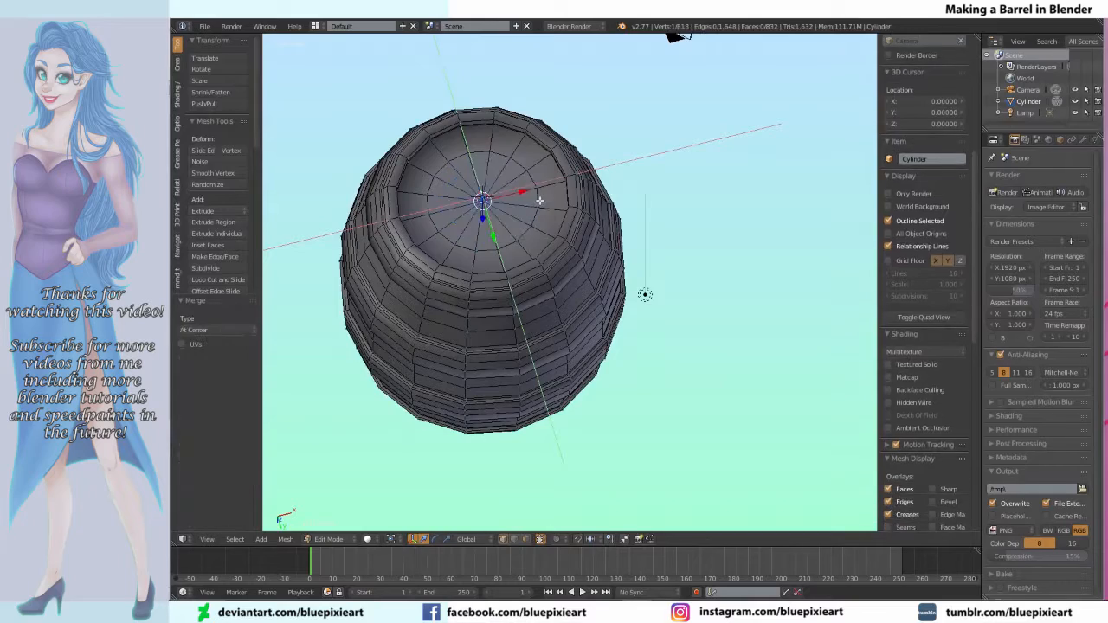
key(Tab)
middle_drag(625, 135, 758, 101)
middle_drag(441, 158, 464, 281)
key(KP_1)
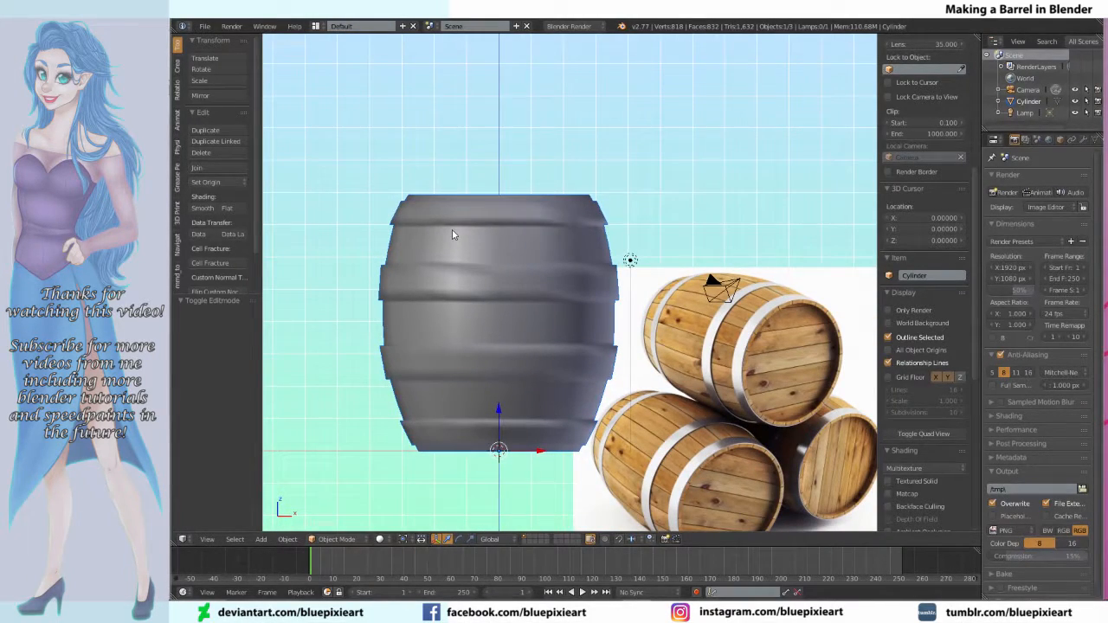
Step: Select the bottom lid's faces and widen the barrel's base by about 1.1 with Z locked, using smooth proportional editing of size 4.59
key(Tab)
middle_drag(463, 428, 466, 302)
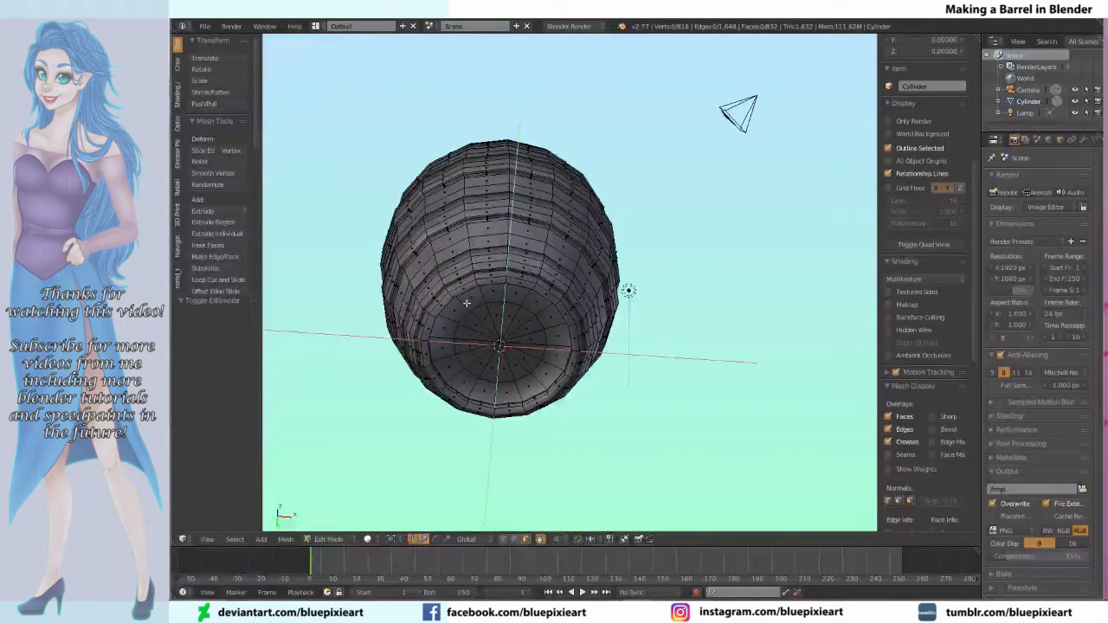
alt+right_click(480, 301)
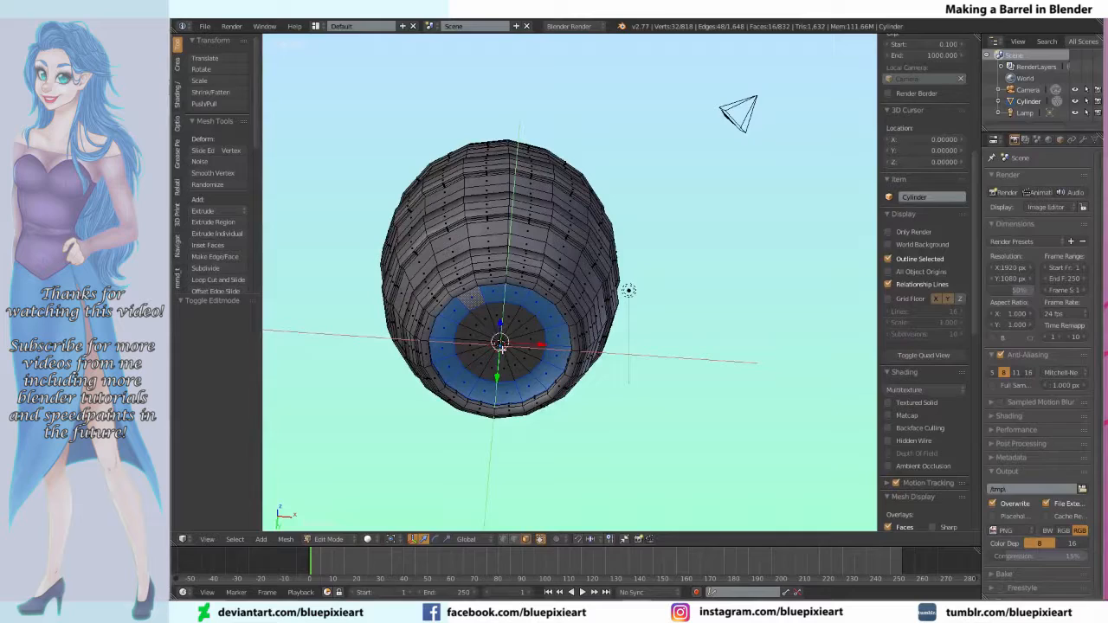
shift+right_click(500, 344)
middle_drag(501, 346, 495, 320)
key(KP_1)
key(o)
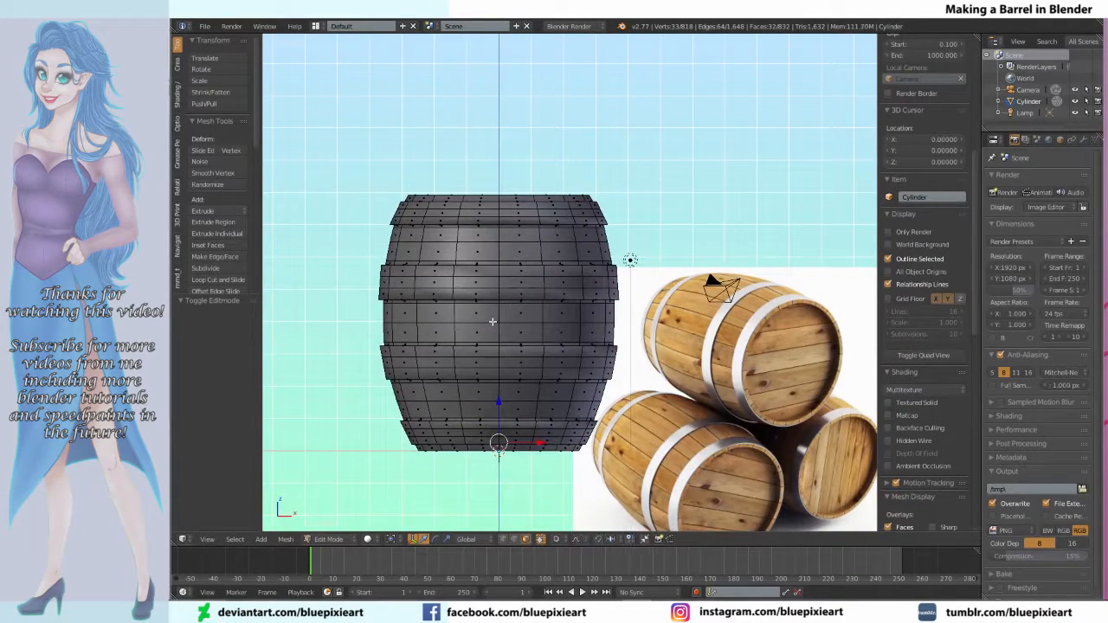
key(s)
key(shift+z)
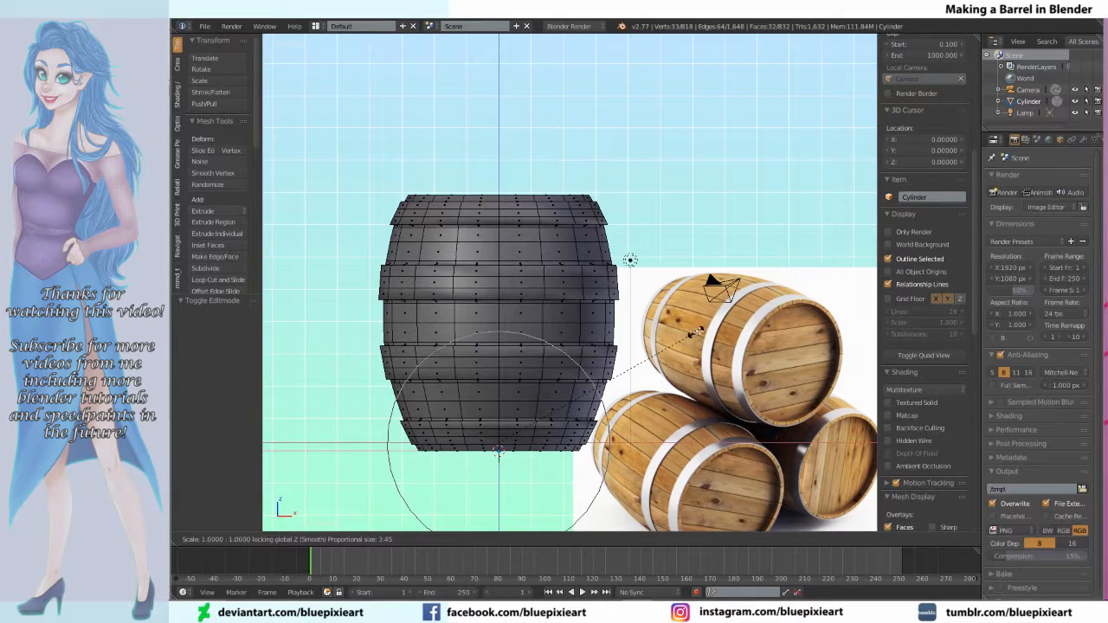
scroll(711, 328, down, 5)
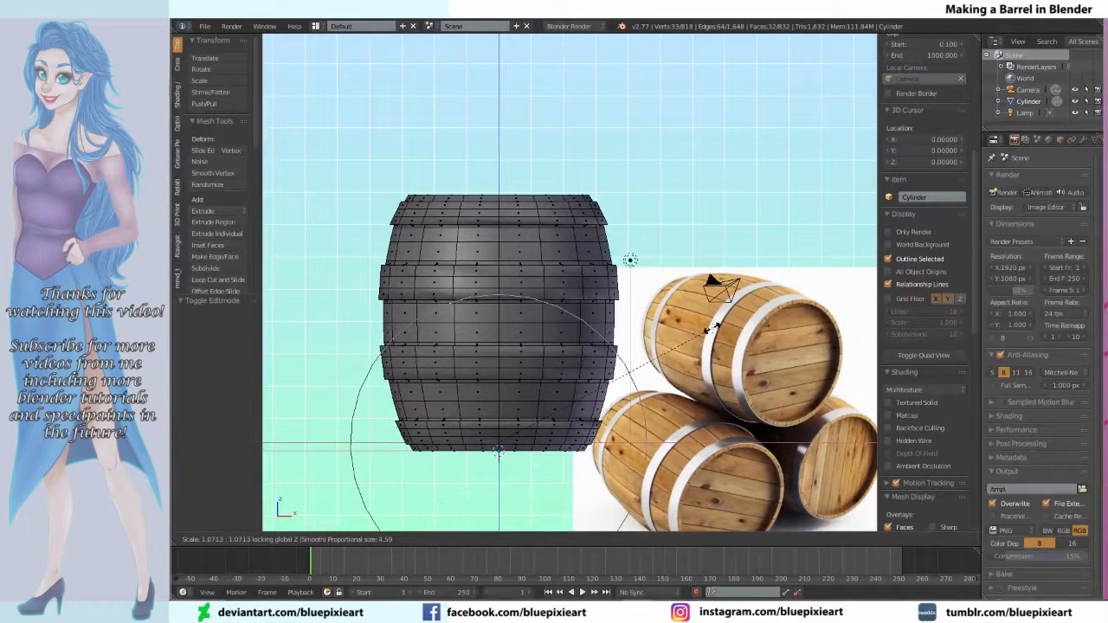
scroll(710, 328, up, 1)
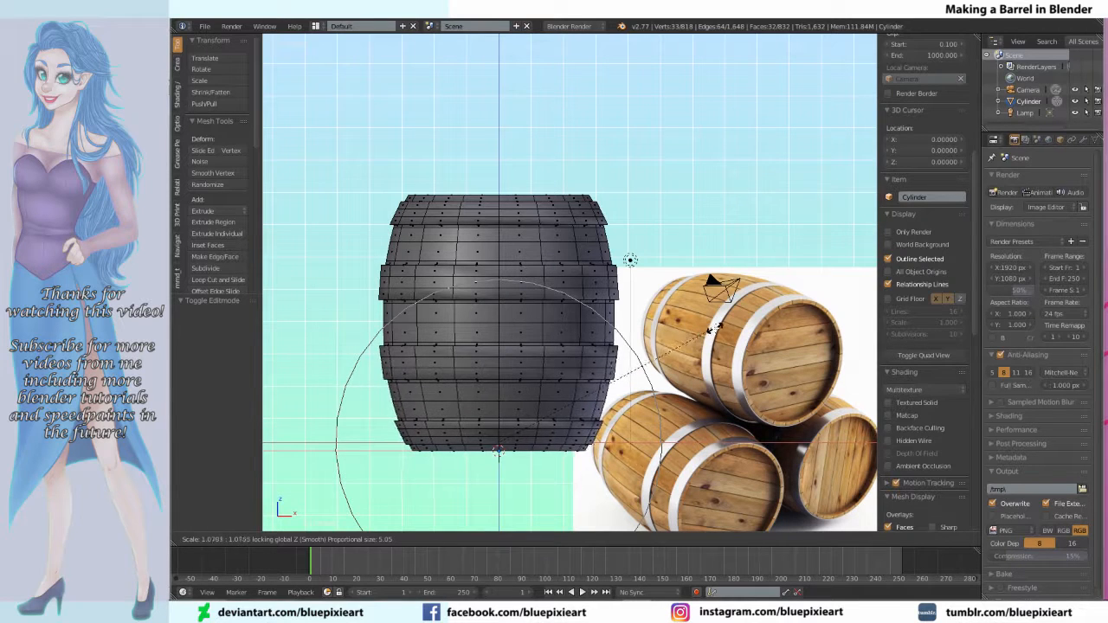
scroll(715, 327, up, 1)
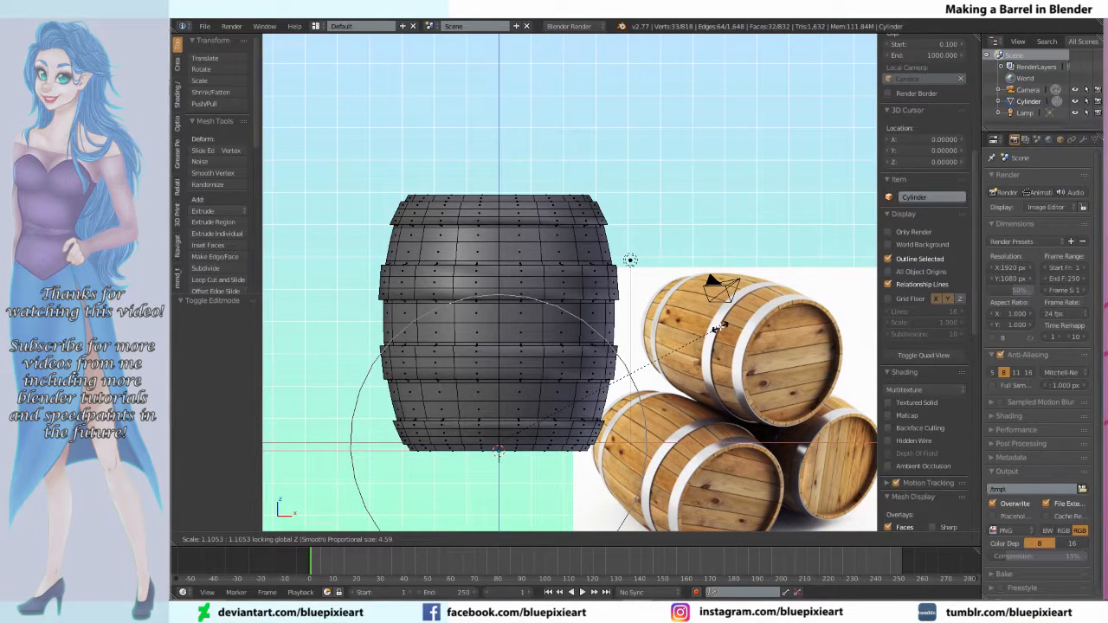
click(716, 326)
key(Tab)
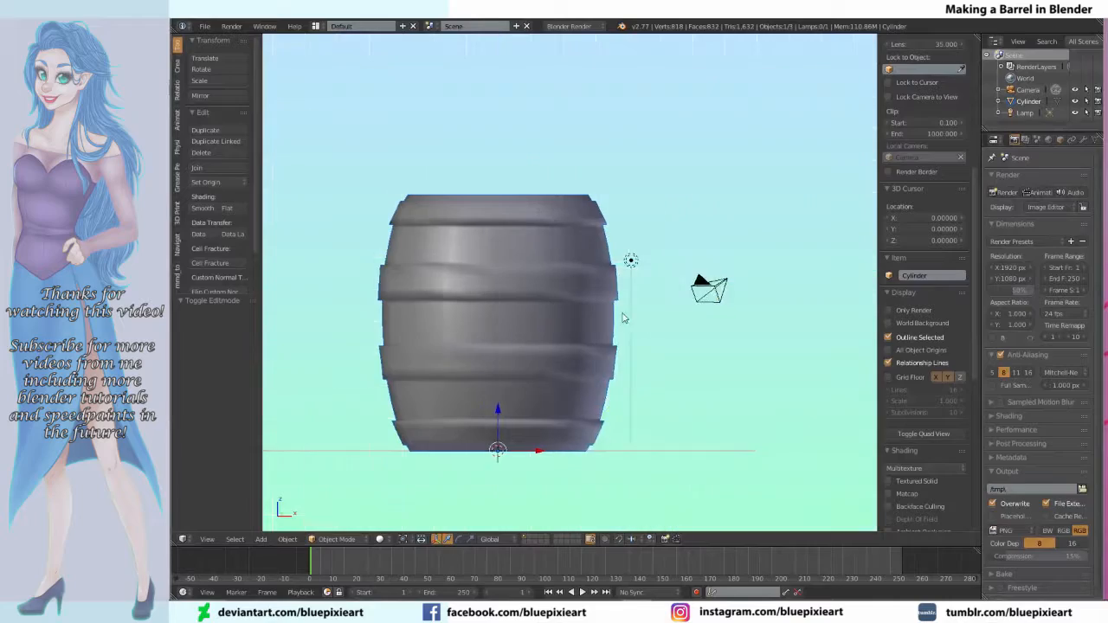